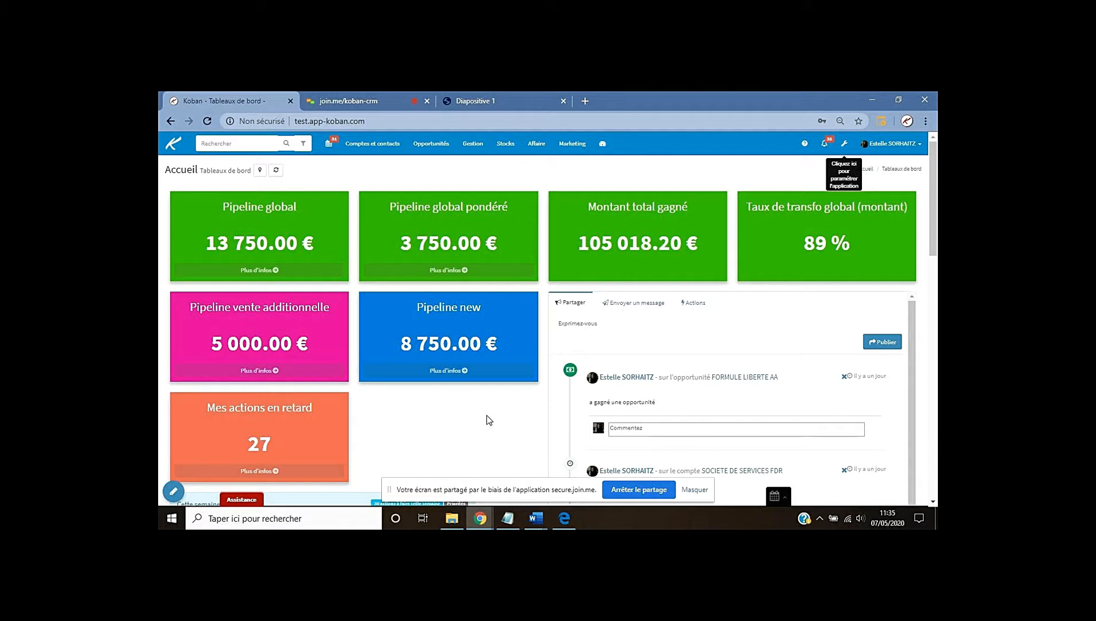
Open the Nouveaux dossiers opportunity pipeline from Opportunités and scroll through its deal stages
left_click(435, 147)
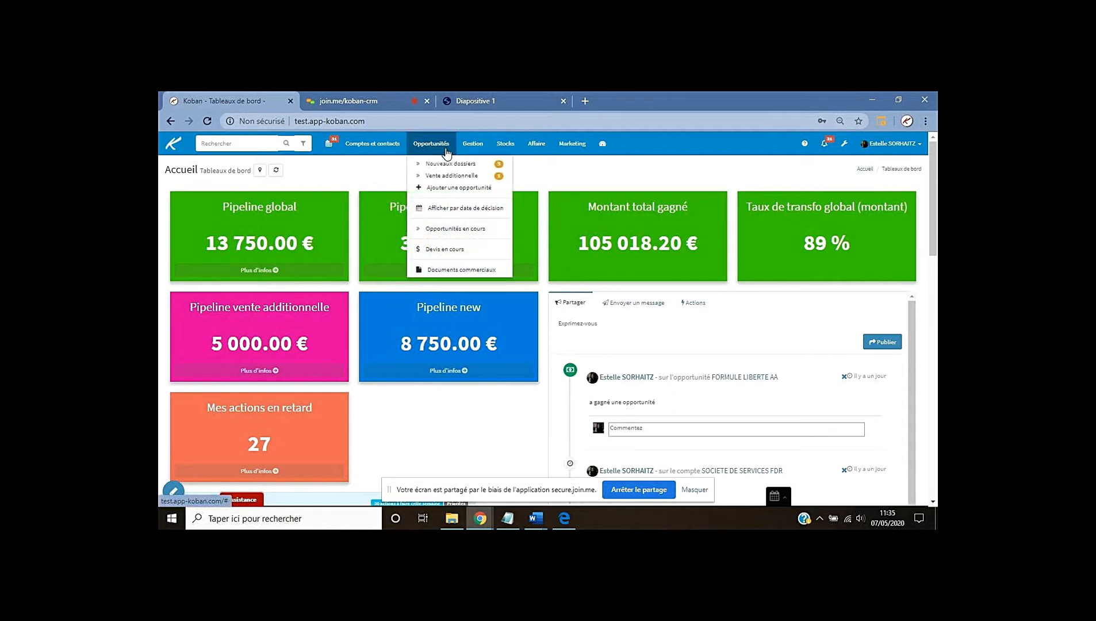
left_click(446, 164)
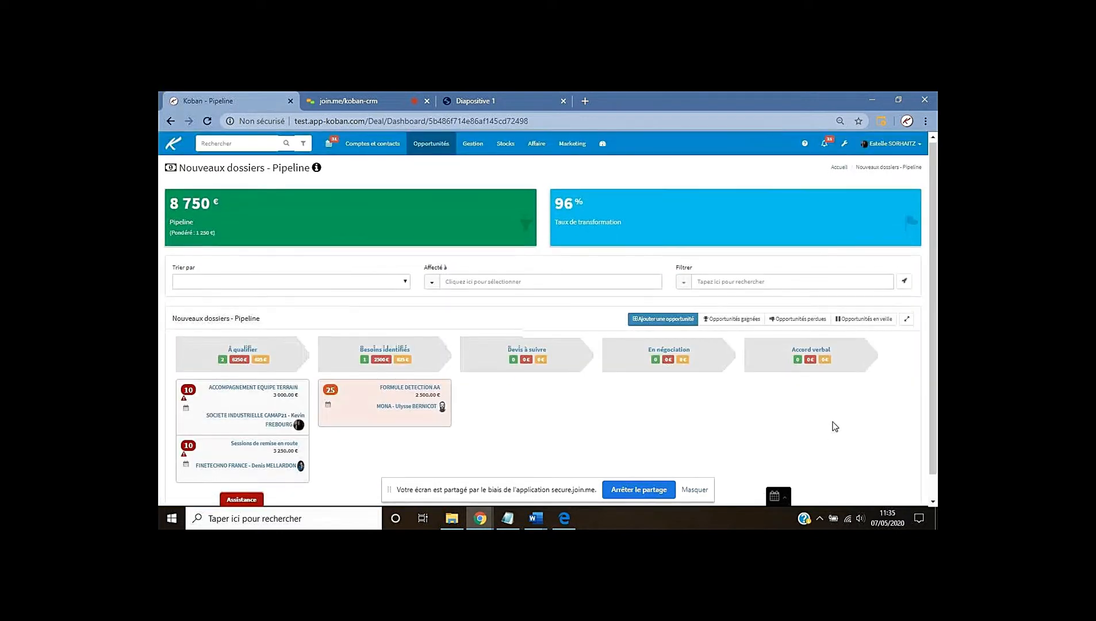
scroll(833, 426, "down", 1)
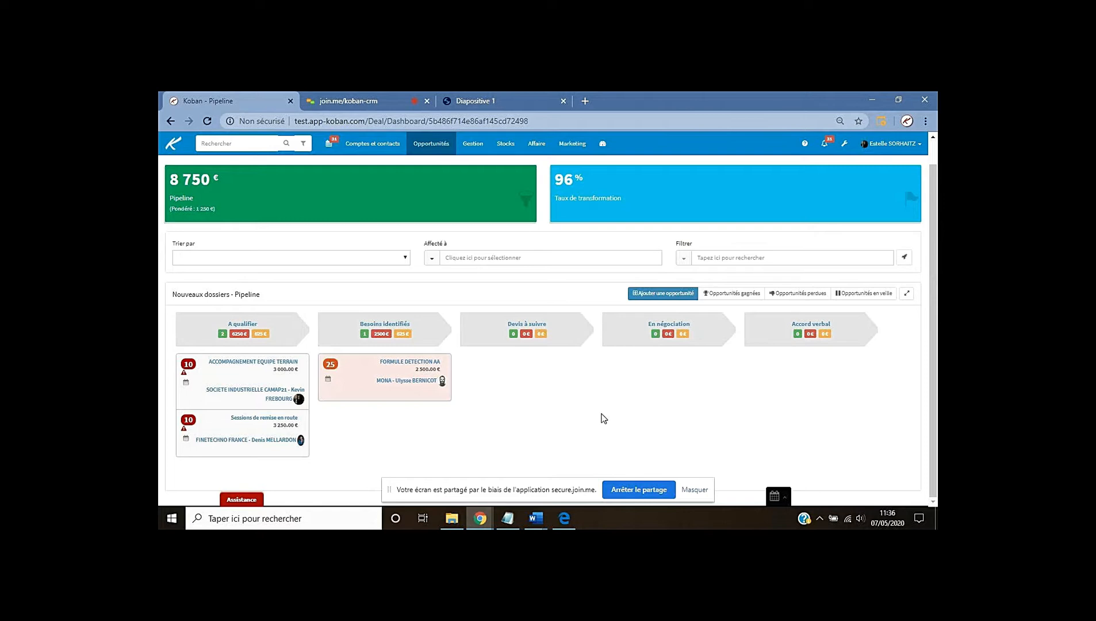
Open the application settings from the wrench icon in a new browser tab
right_click(846, 149)
left_click(800, 152)
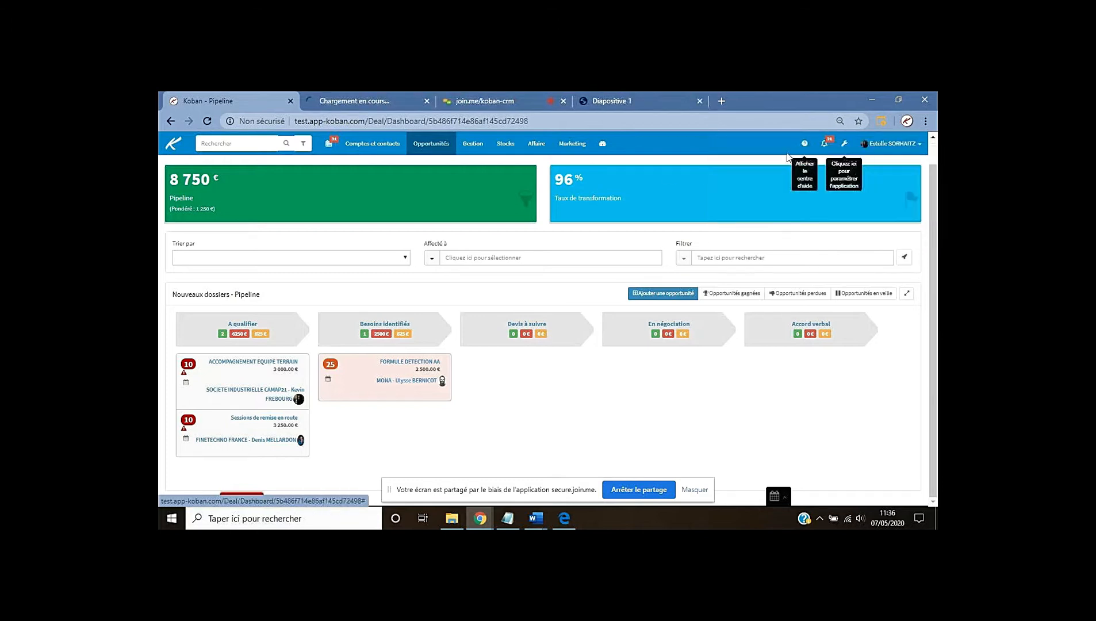
left_click(376, 106)
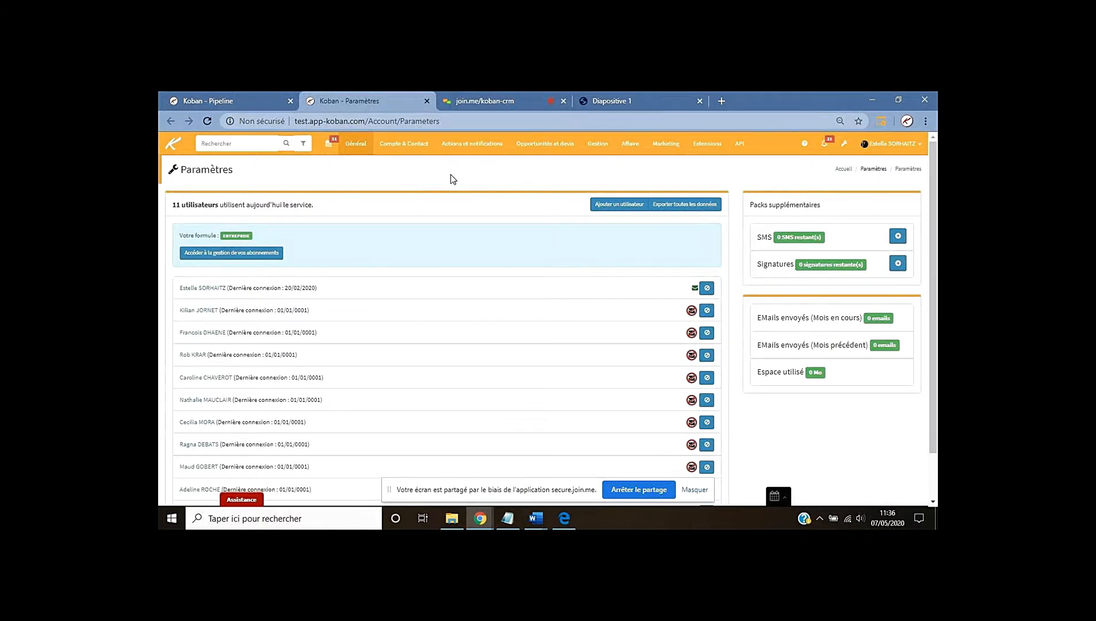
Go to Opportunités et devis > Processus and open the Nouveaux dossiers process
left_click(549, 147)
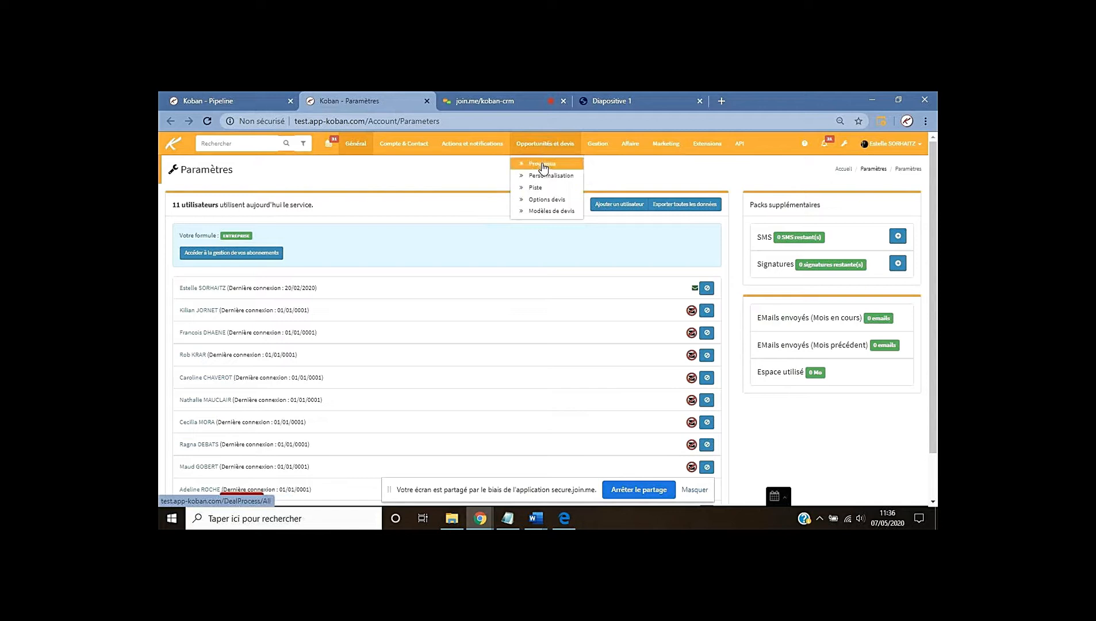
left_click(542, 165)
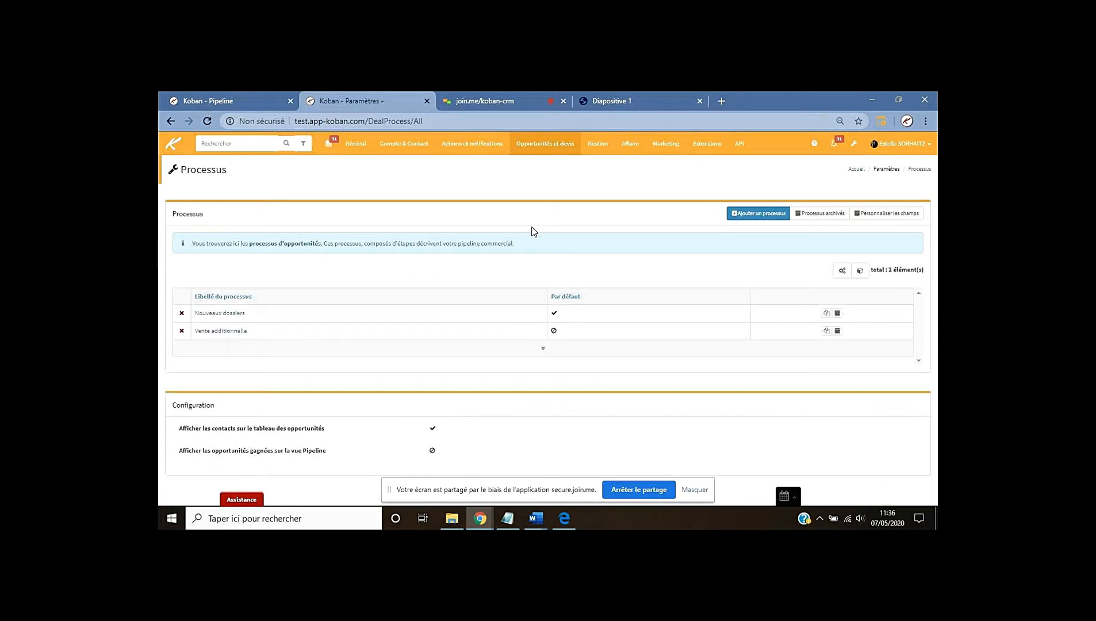
left_click(218, 314)
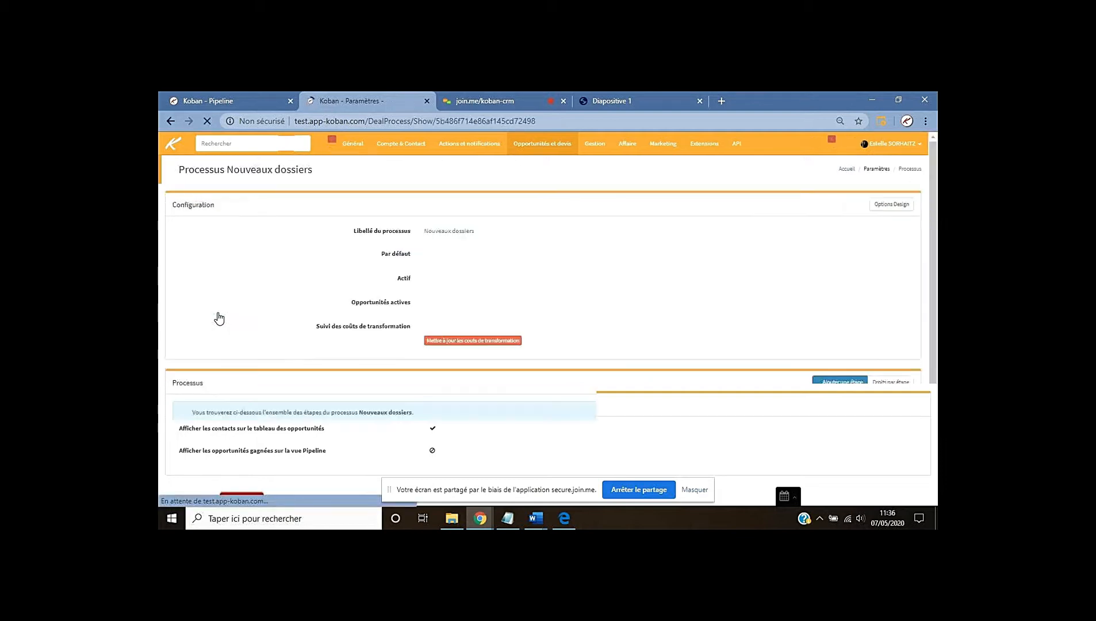
Delete the existing Devis à suivre automation rule, then start a new rule under Automatismes
scroll(616, 381, "down", 4)
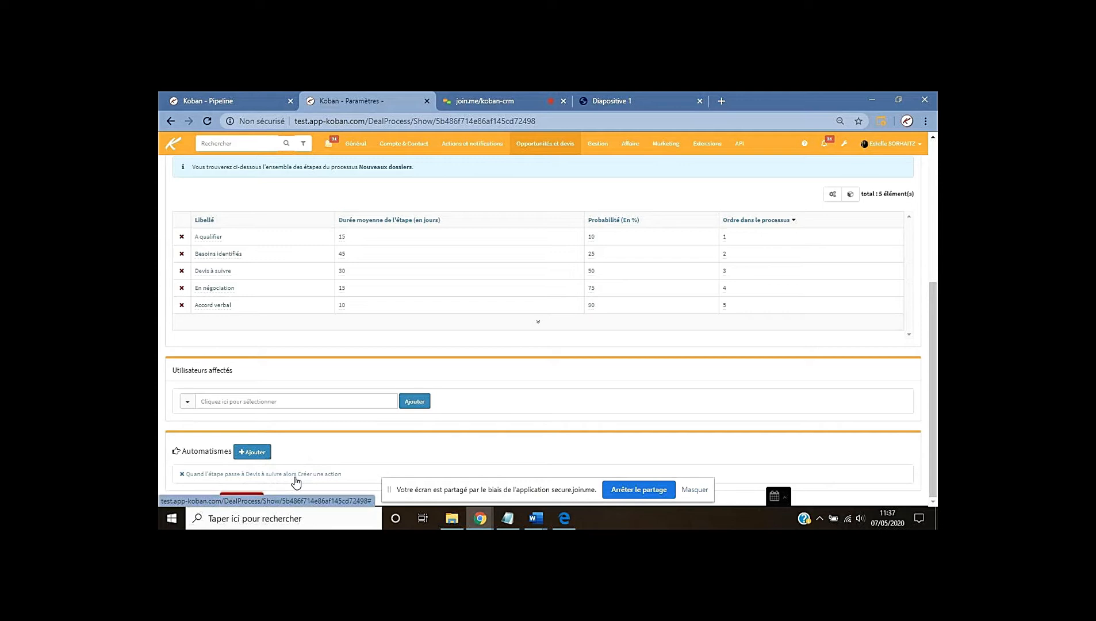
left_click(182, 474)
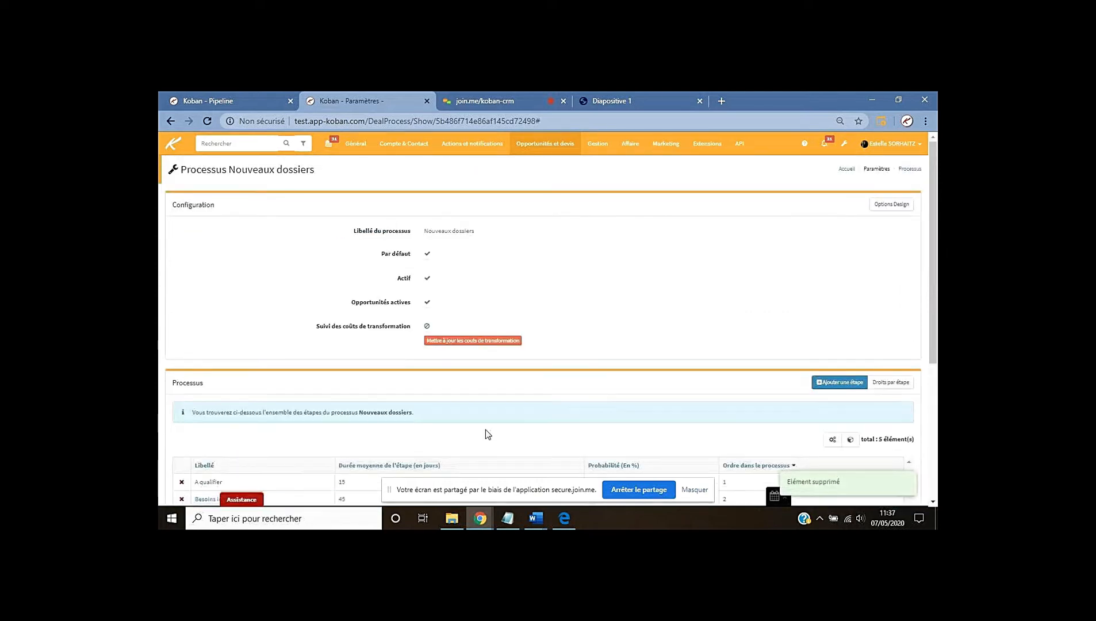
scroll(485, 434, "down", 4)
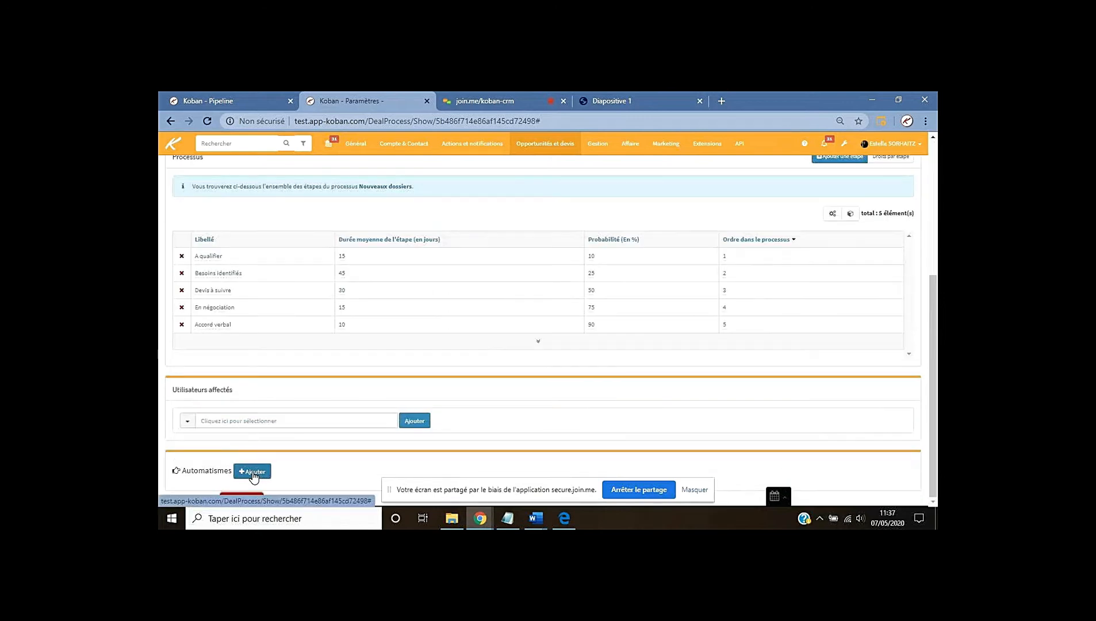
left_click(252, 471)
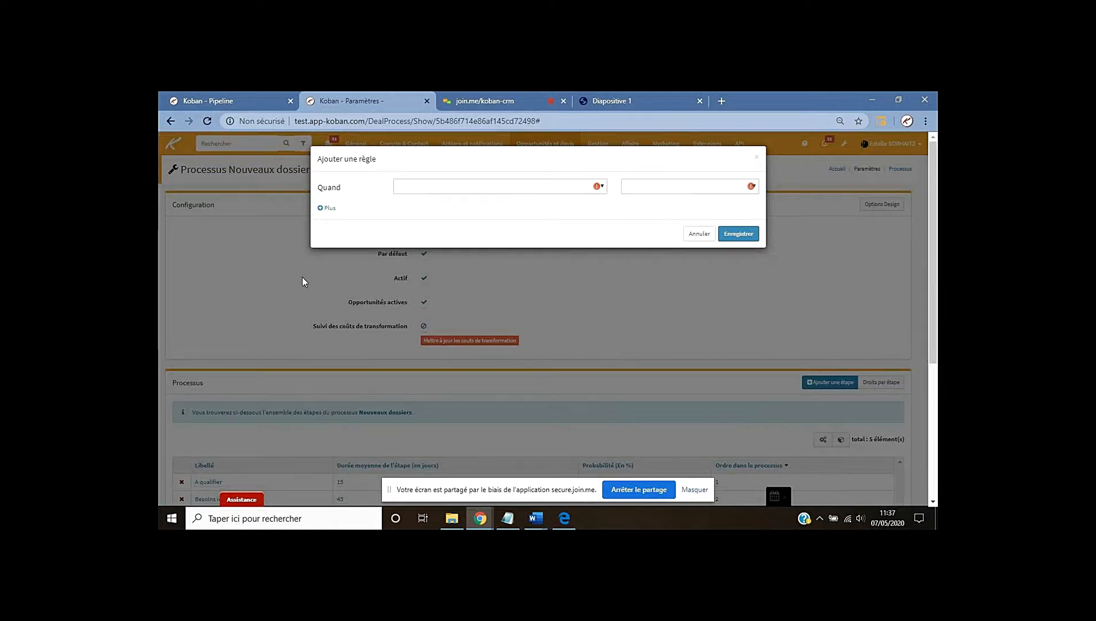
Set the rule to fire when the stage moves to Devis à suivre and create an action
left_click(497, 188)
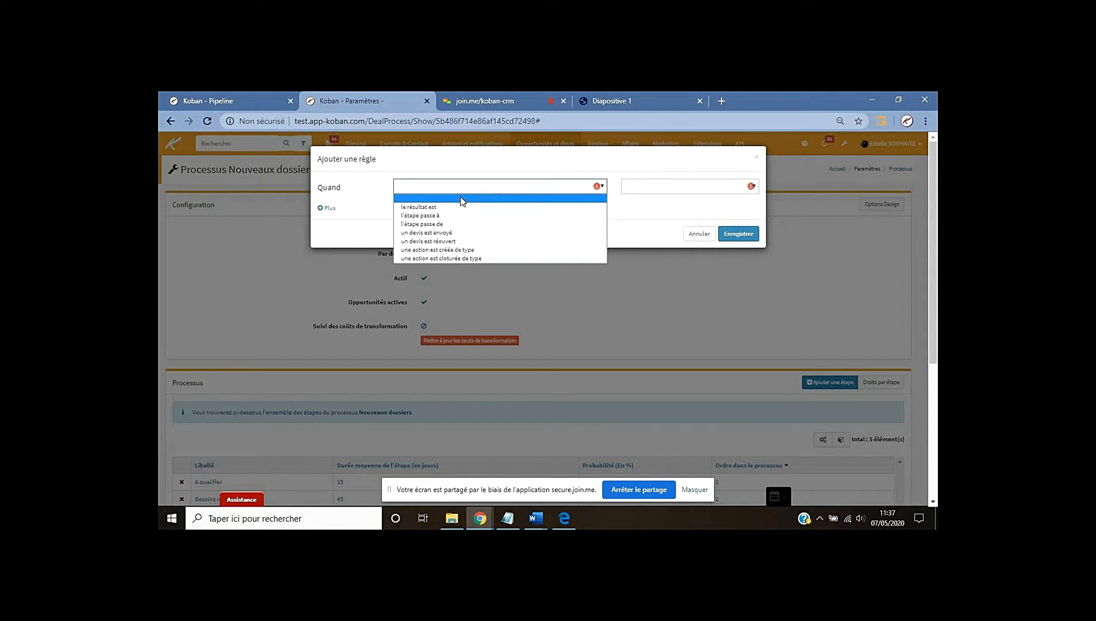
left_click(441, 215)
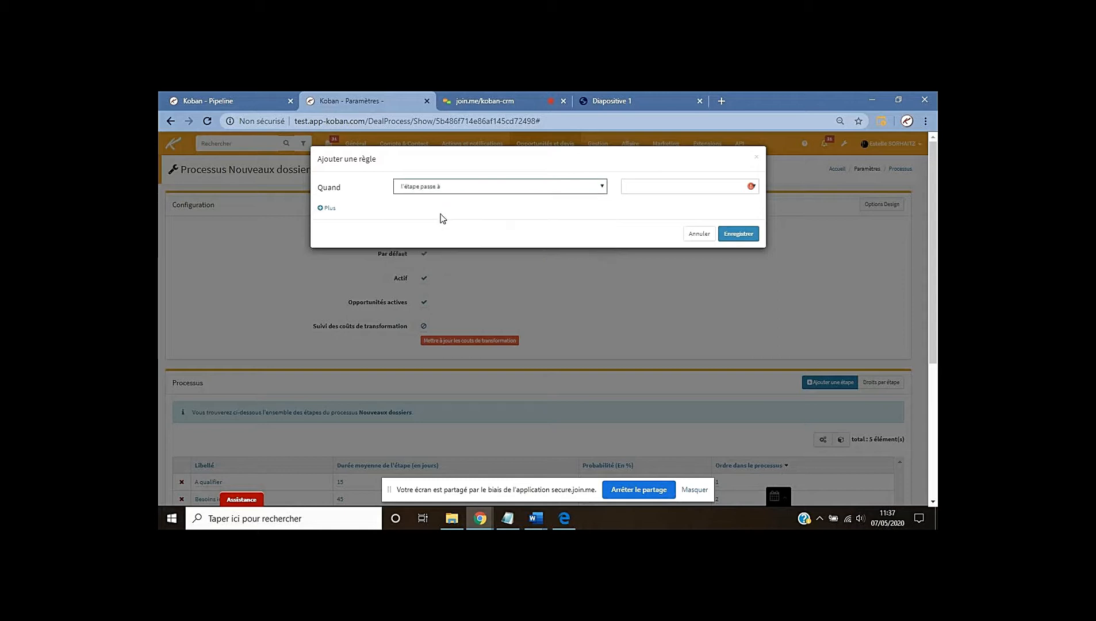
left_click(635, 187)
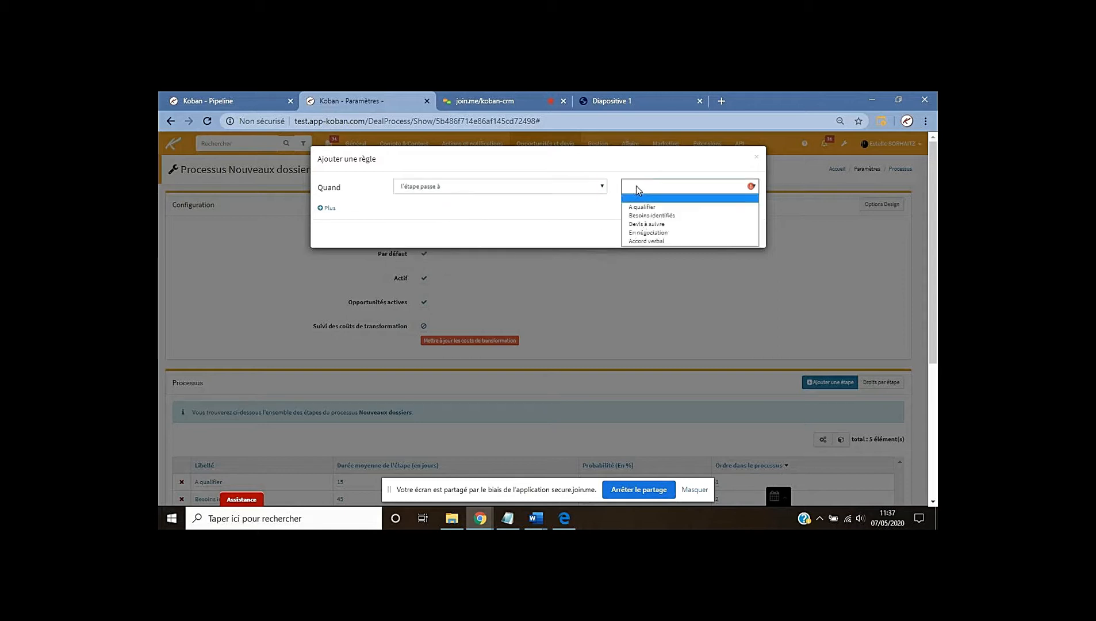
left_click(647, 223)
left_click(454, 223)
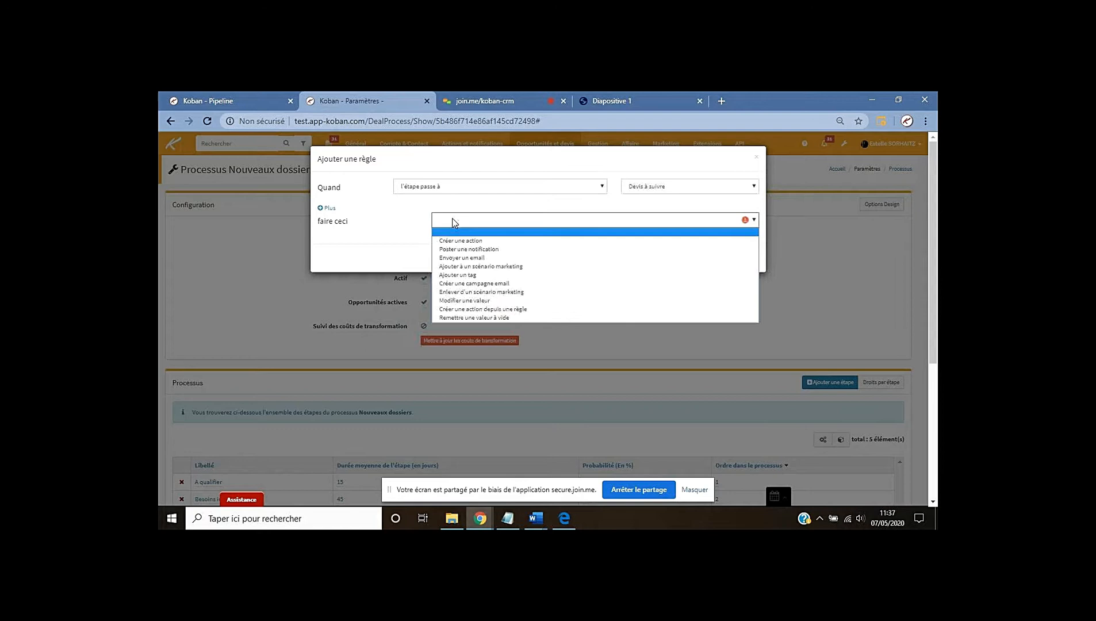
left_click(453, 235)
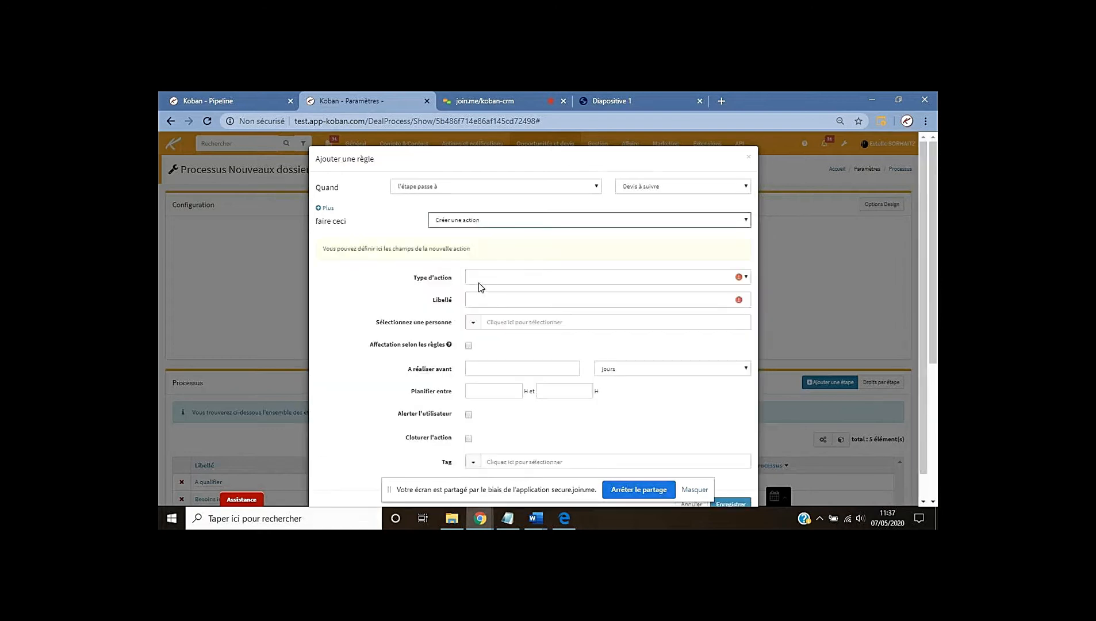
Make the action an Administratif task labelled 'Réunion 1èreléments du dossier en avant vente', assigned to a team member
left_click(480, 278)
left_click(485, 306)
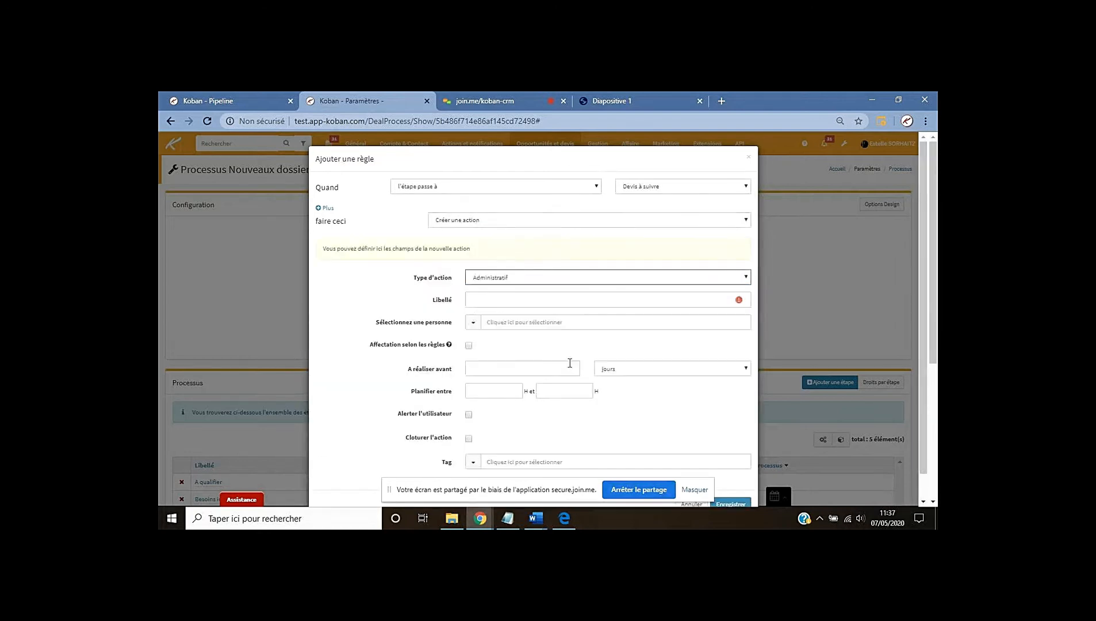
left_click(501, 300)
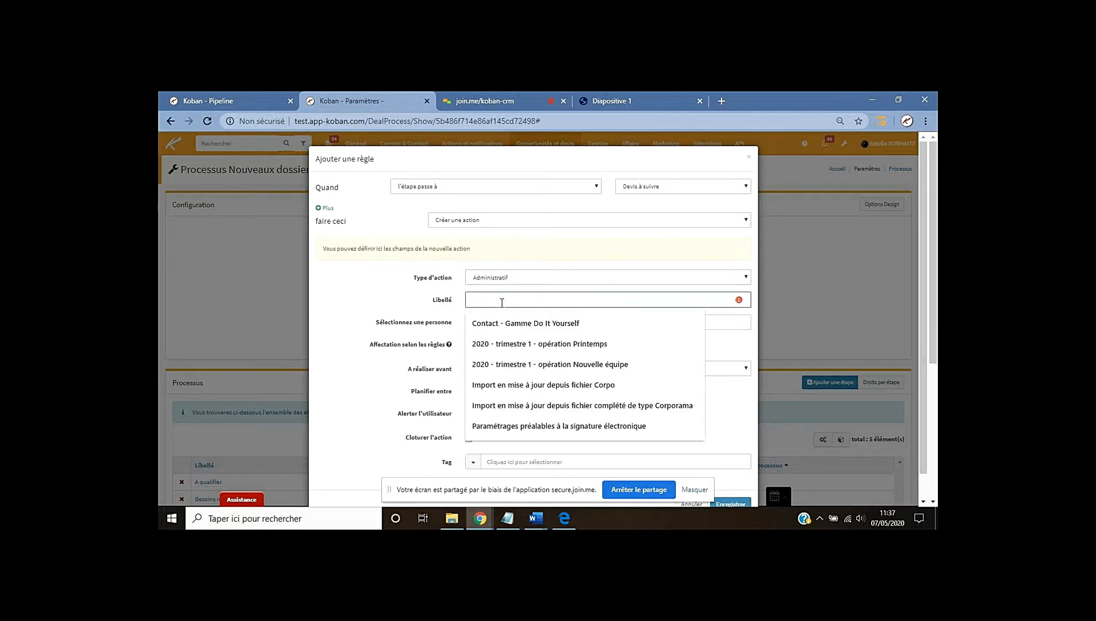
type("Réunion 1ère")
type("léments du dos")
type("sier en avant ")
type("vente")
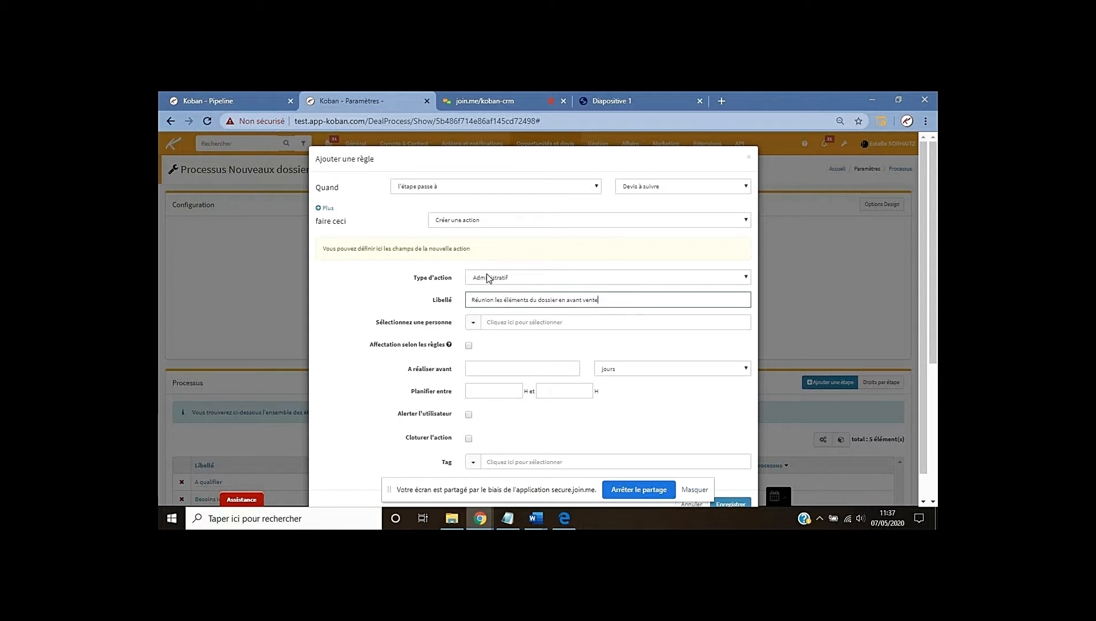
left_click(492, 323)
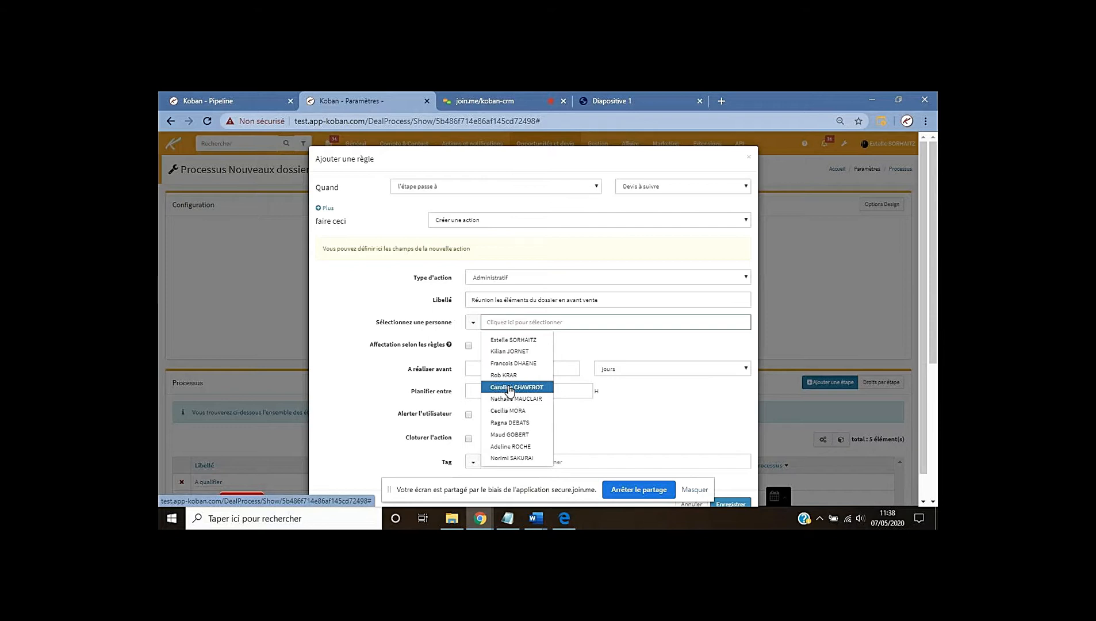
left_click(508, 387)
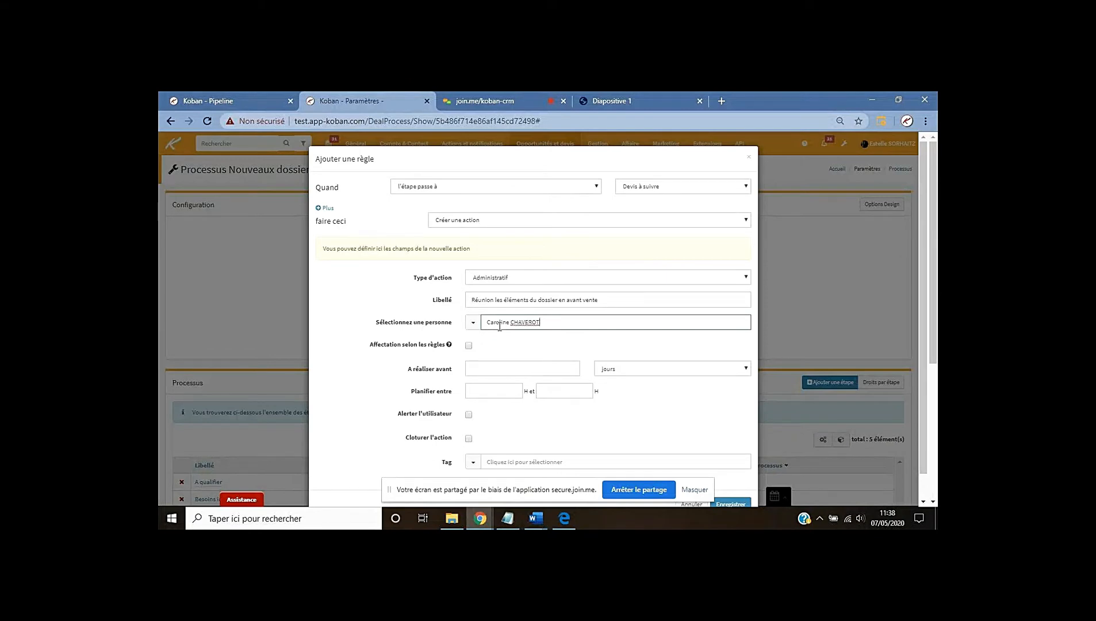
Give the action a 2-day deadline and save the automation rule
scroll(351, 323, "down", 1)
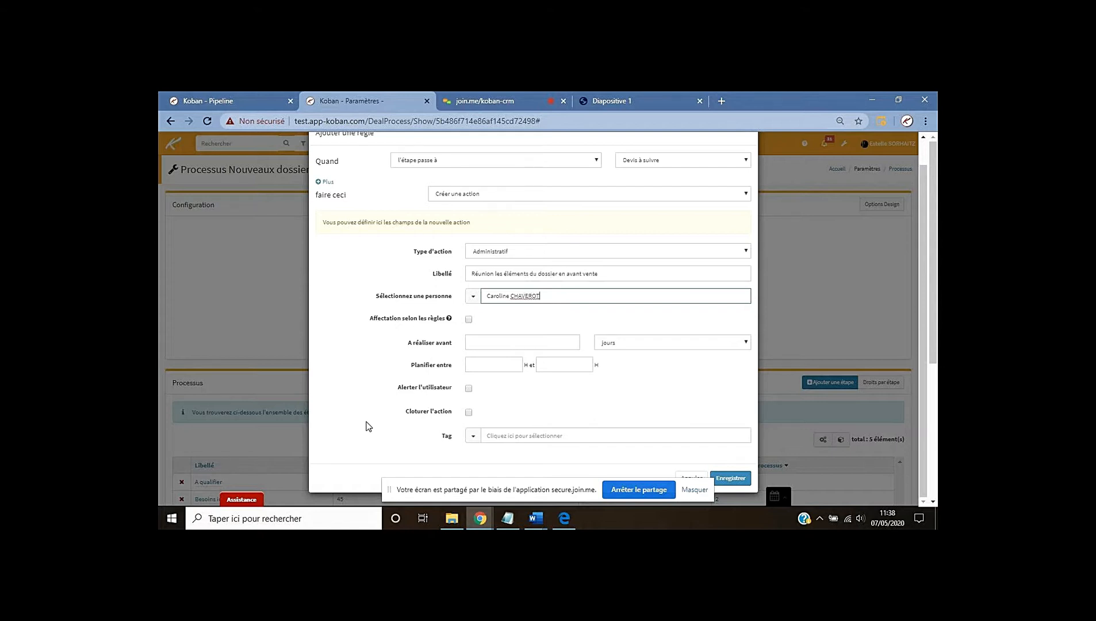
left_click(518, 342)
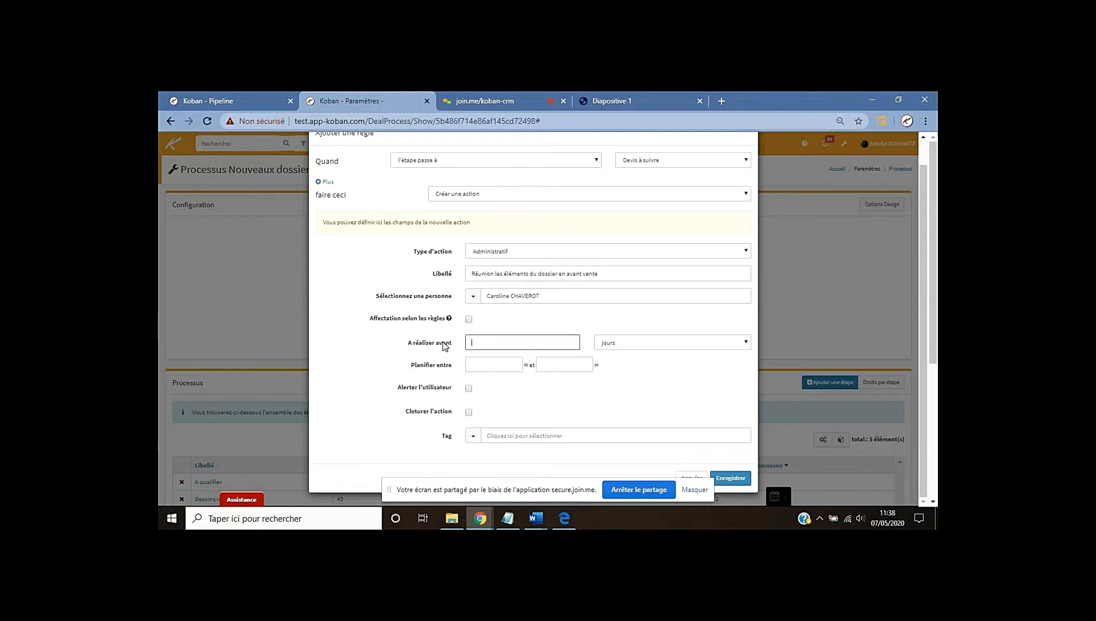
type("2")
scroll(354, 377, "down", 2)
scroll(354, 377, "up", 1)
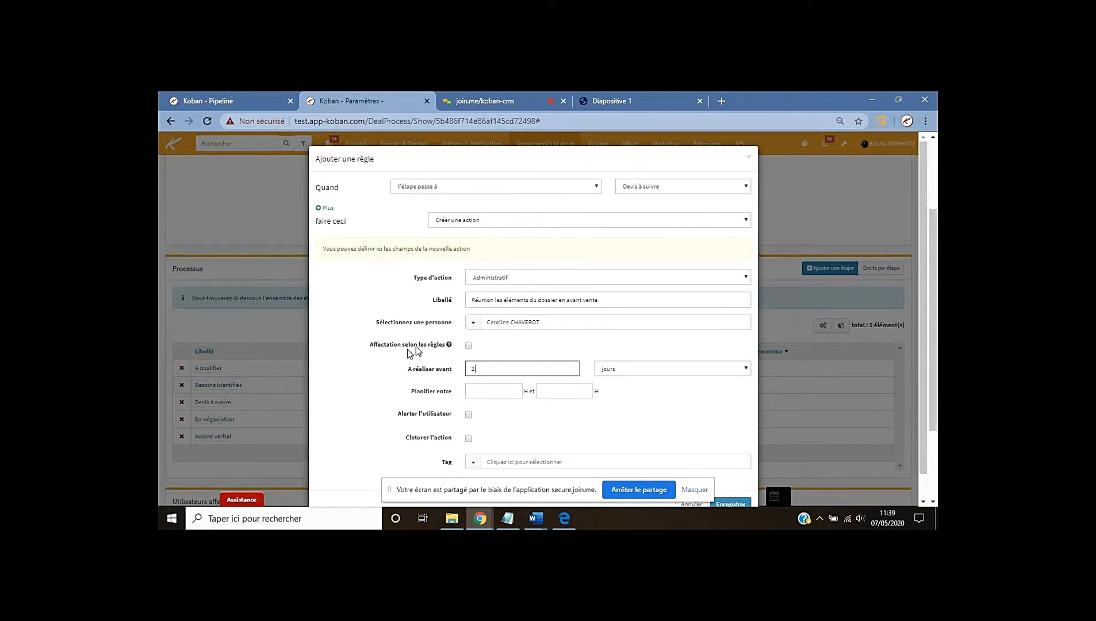
scroll(359, 401, "down", 1)
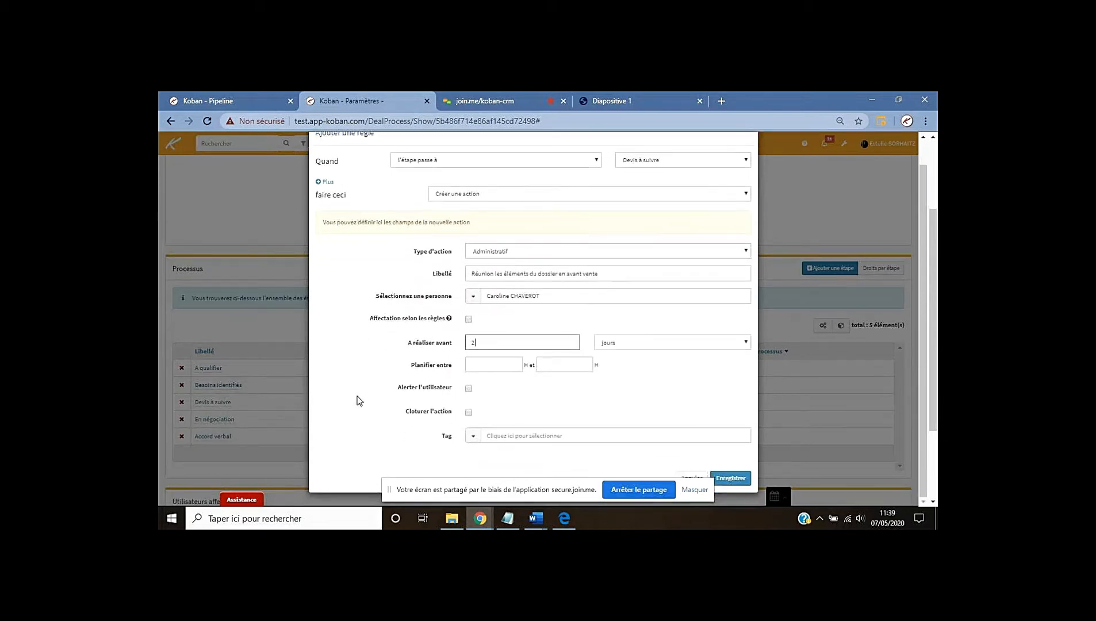
left_click(736, 479)
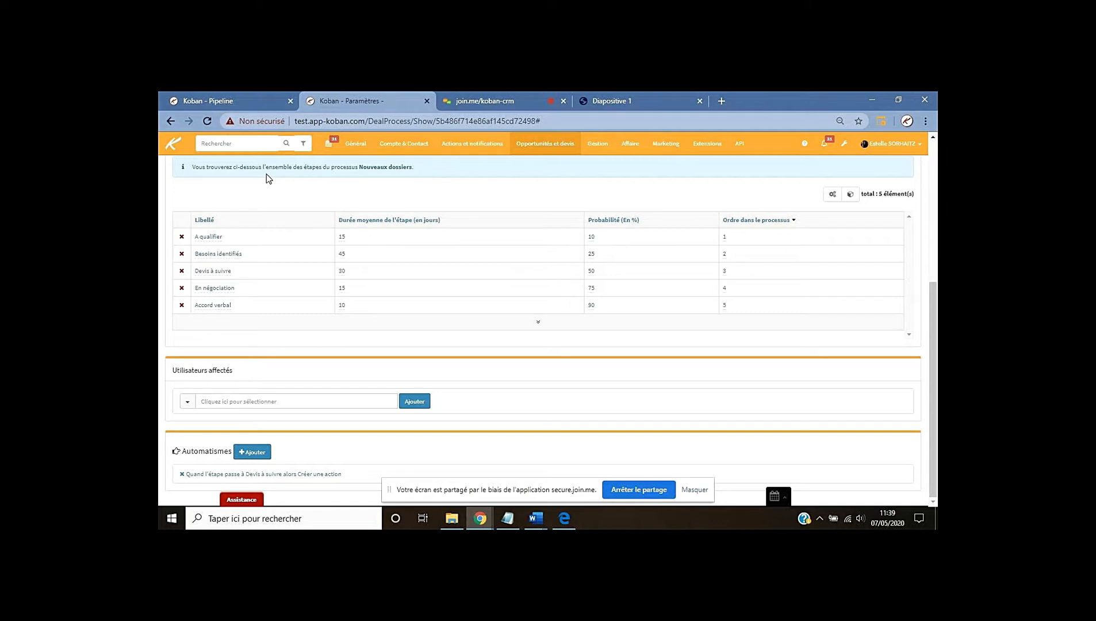
Switch back to the Koban - Pipeline tab showing the Nouveaux dossiers deals
left_click(236, 102)
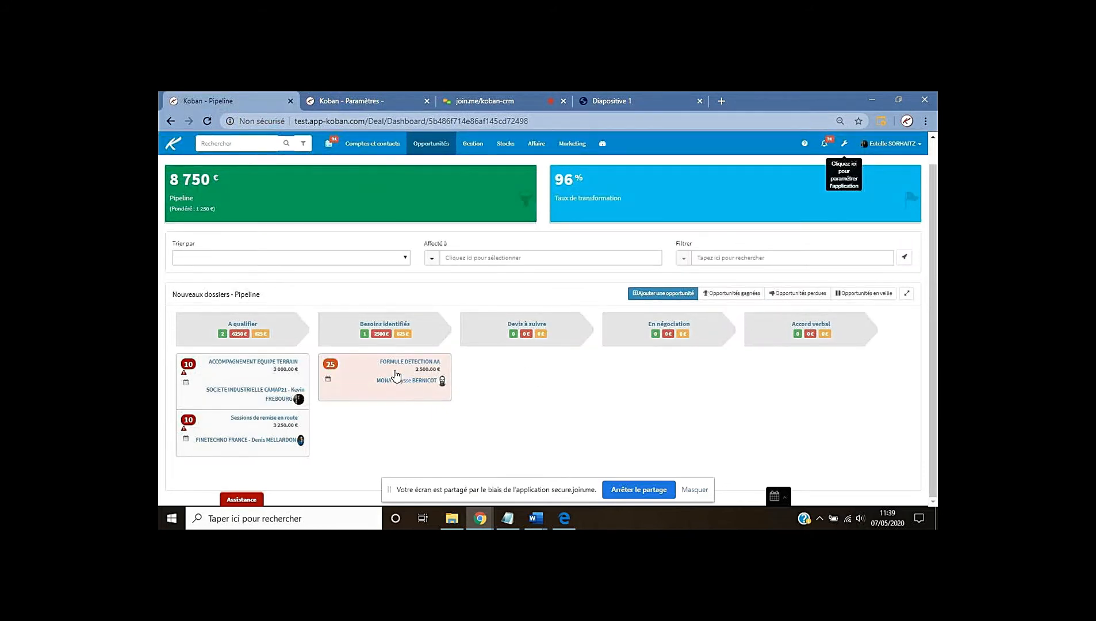
Move the FORMULE DETECTION AA deal (2 500 €) into Devis à suivre and open it
left_click_drag(396, 376, 554, 365)
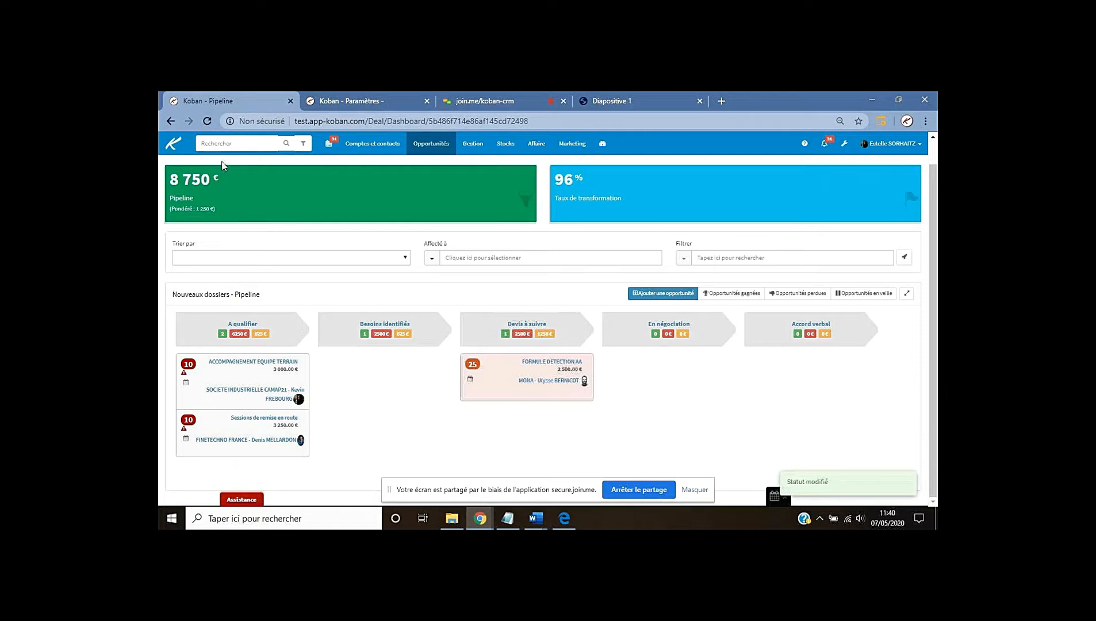
left_click(544, 362)
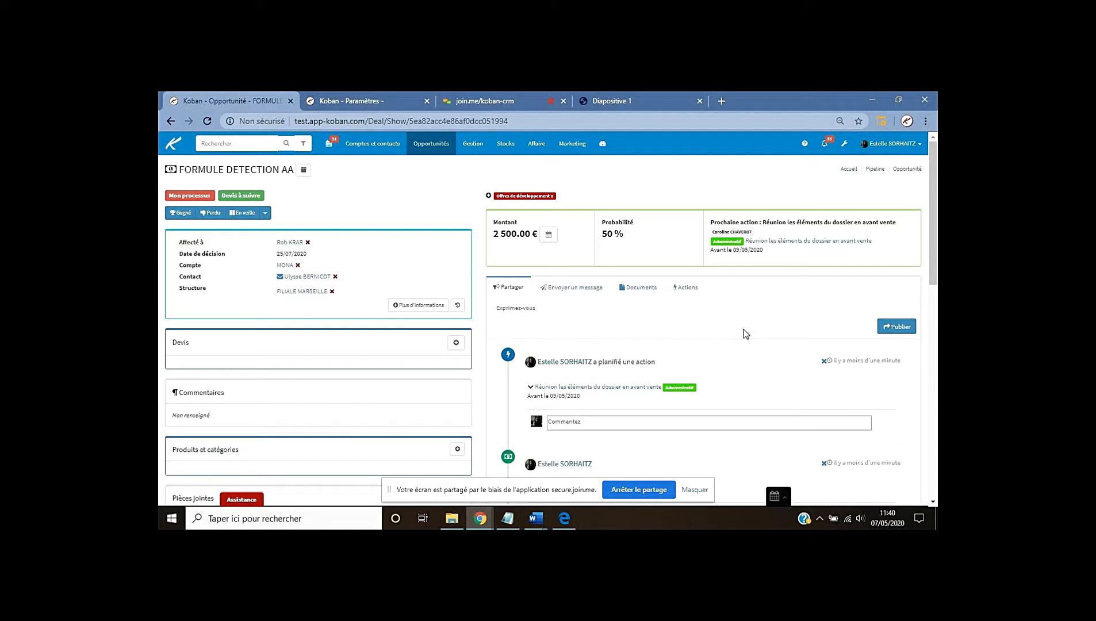
Switch to the 'Les déclencheurs ou automatismes' presentation slide tab
left_click(612, 96)
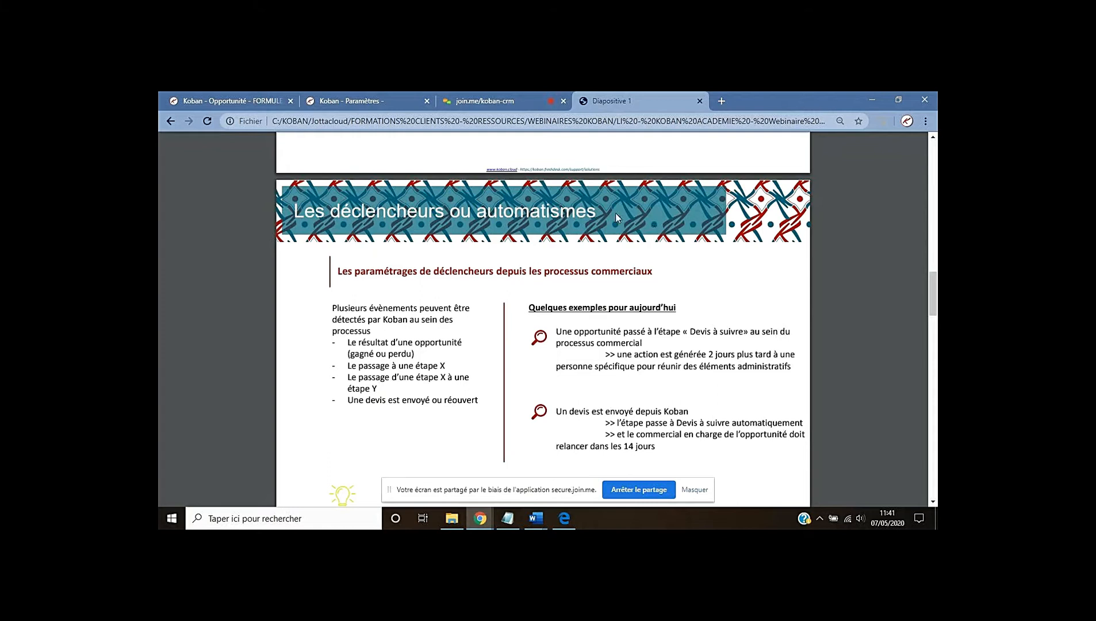
left_click(221, 102)
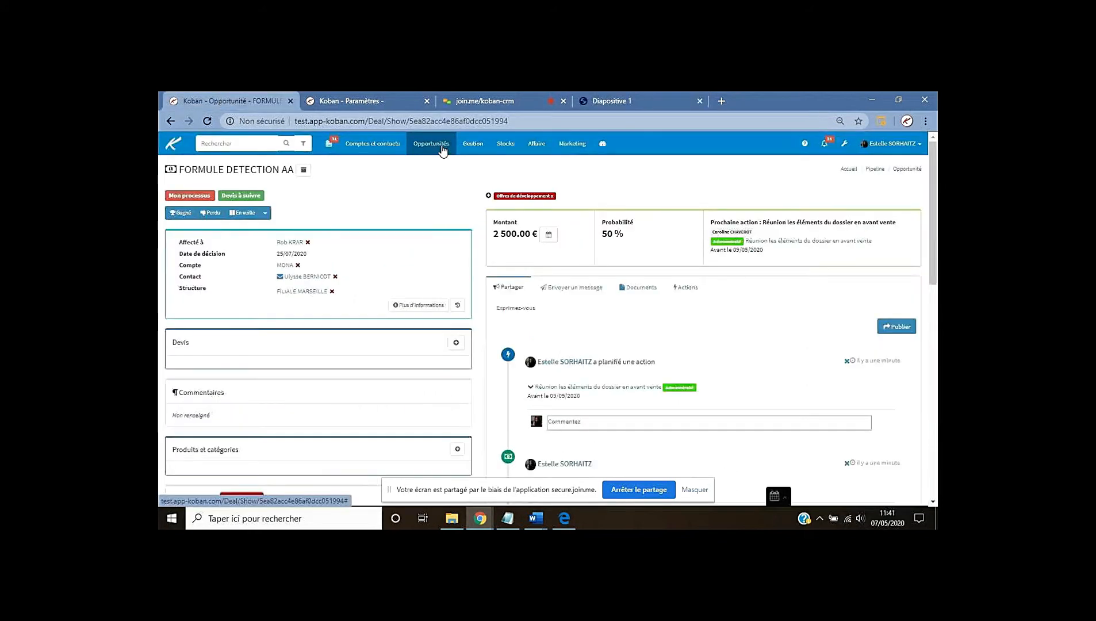
left_click(442, 149)
left_click(451, 168)
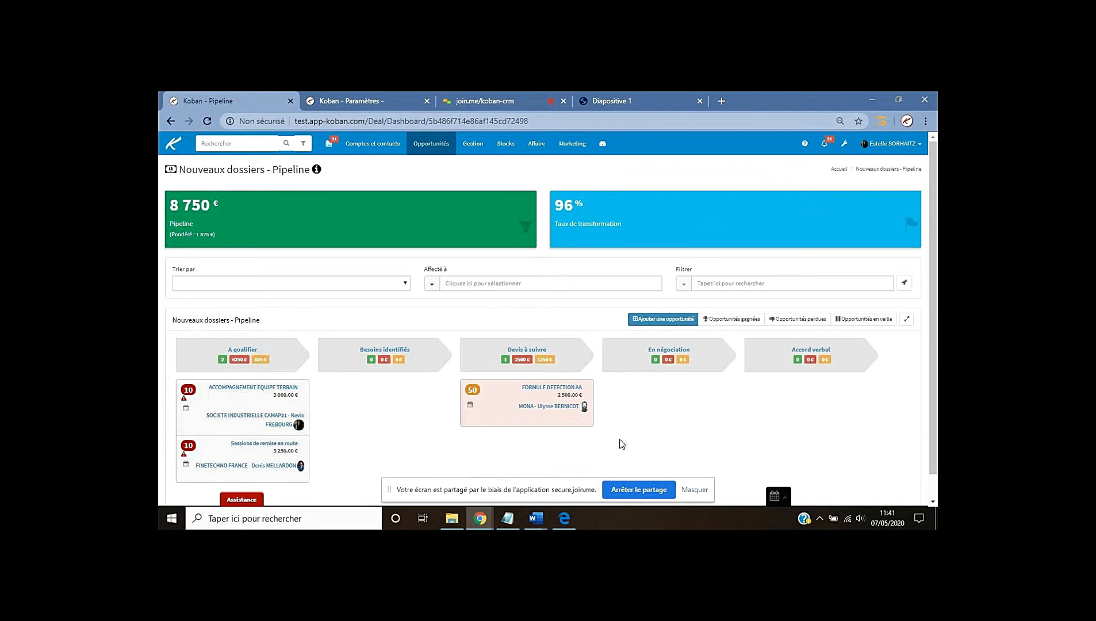
left_click(607, 104)
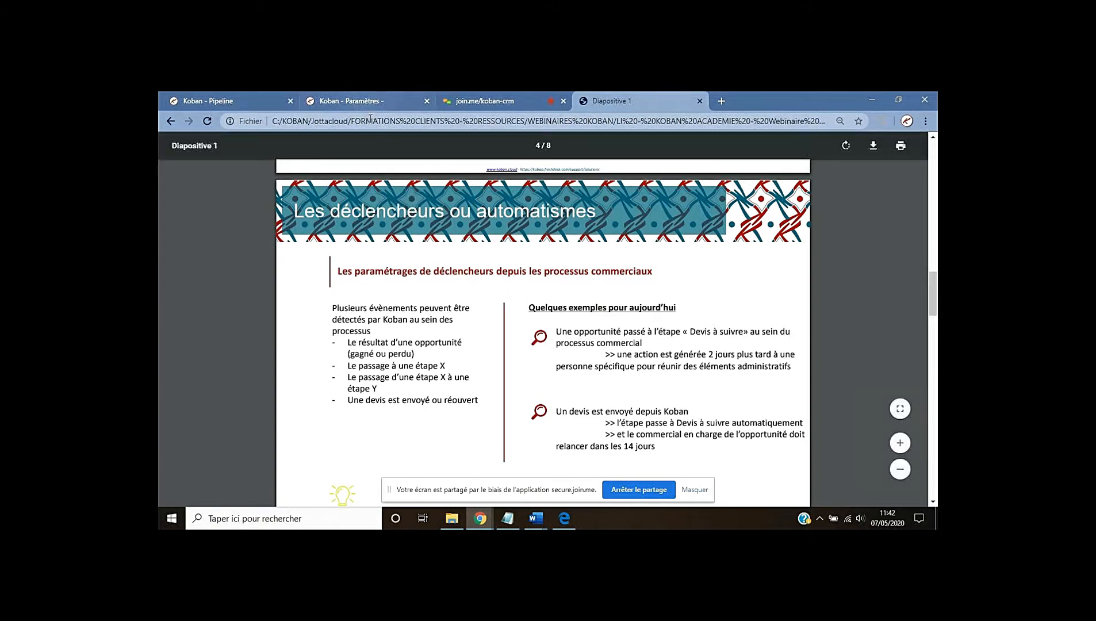
Return to the Nouveaux dossiers process settings and open a fresh Ajouter une règle dialog
left_click(352, 101)
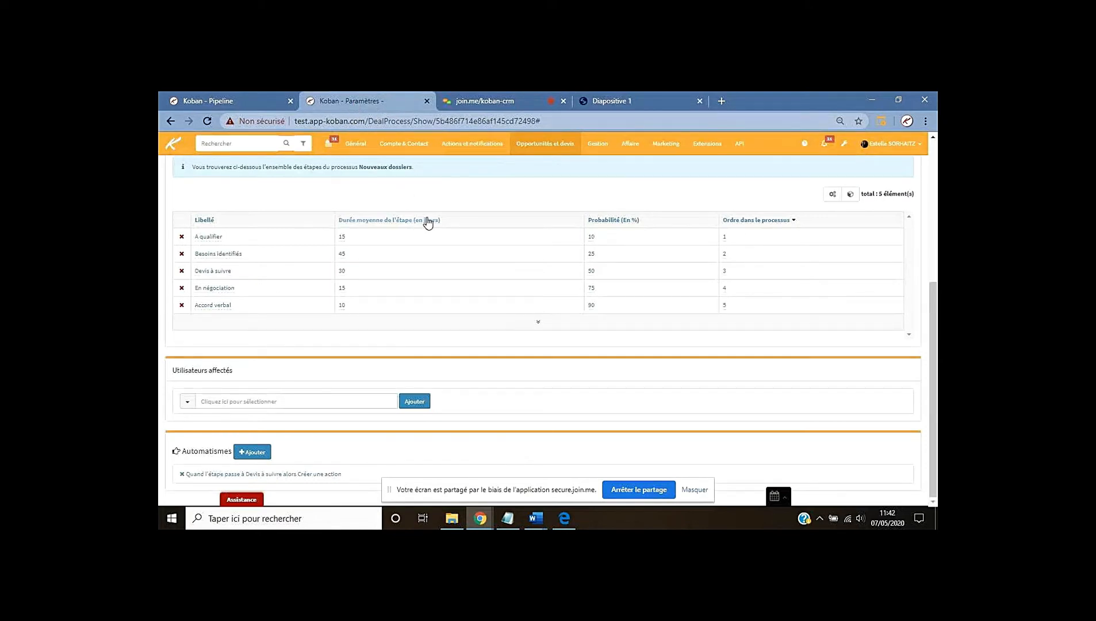
scroll(362, 237, "up", 2)
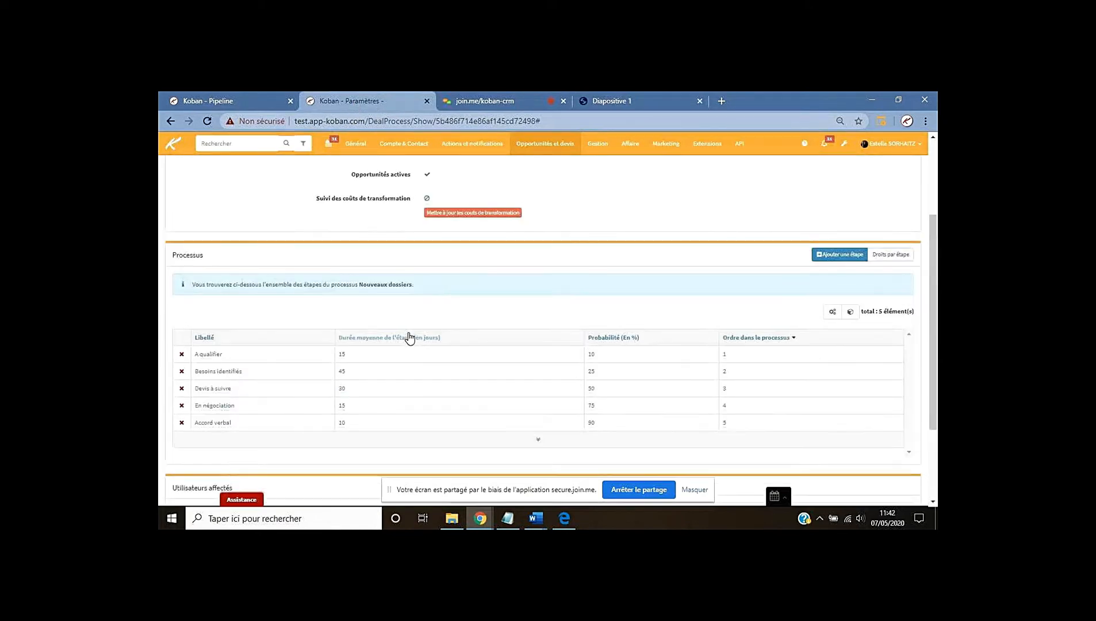
scroll(504, 207, "up", 2)
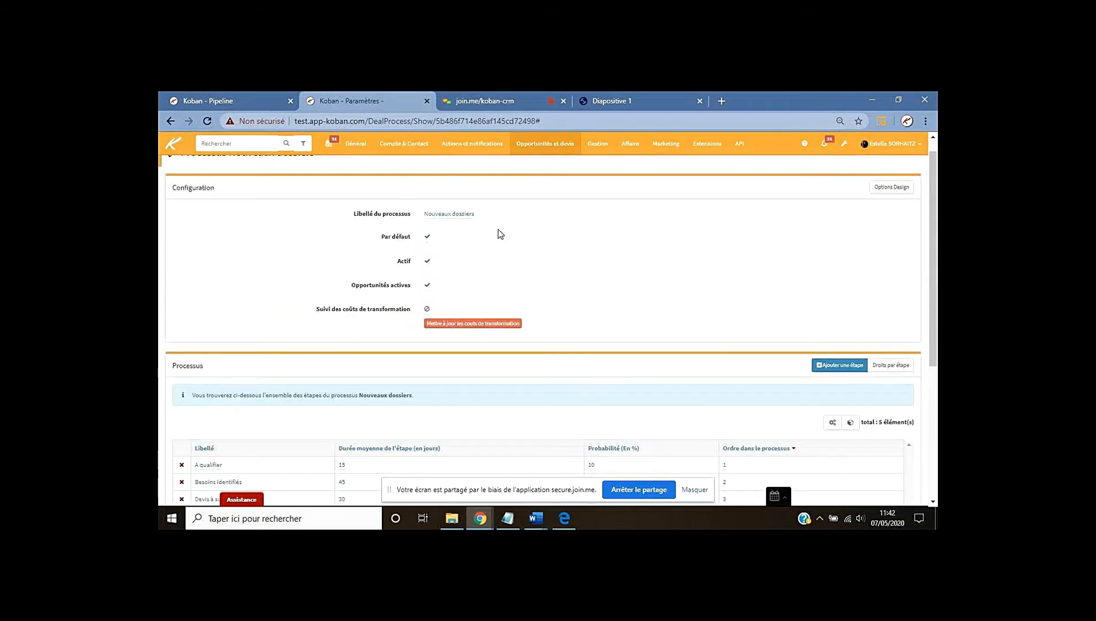
scroll(605, 283, "down", 1)
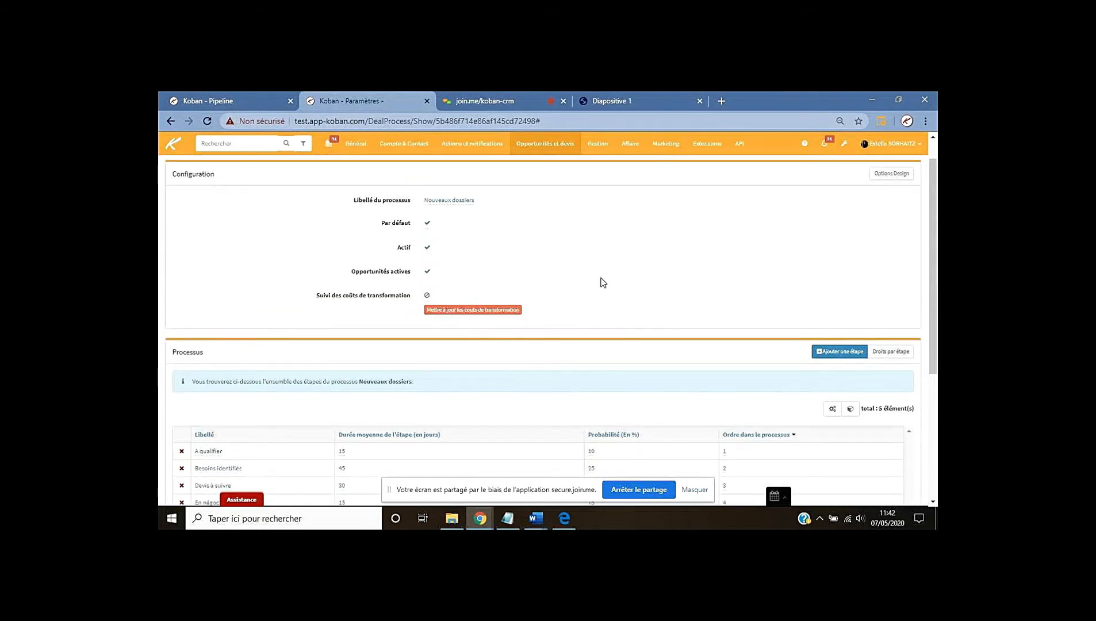
scroll(602, 282, "down", 3)
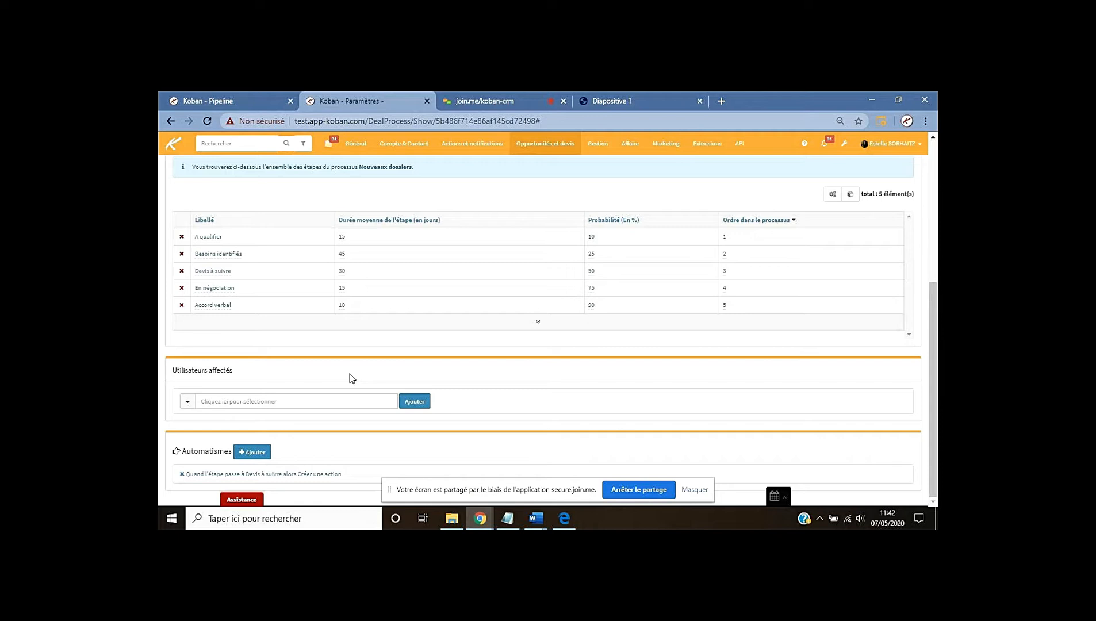
left_click(250, 452)
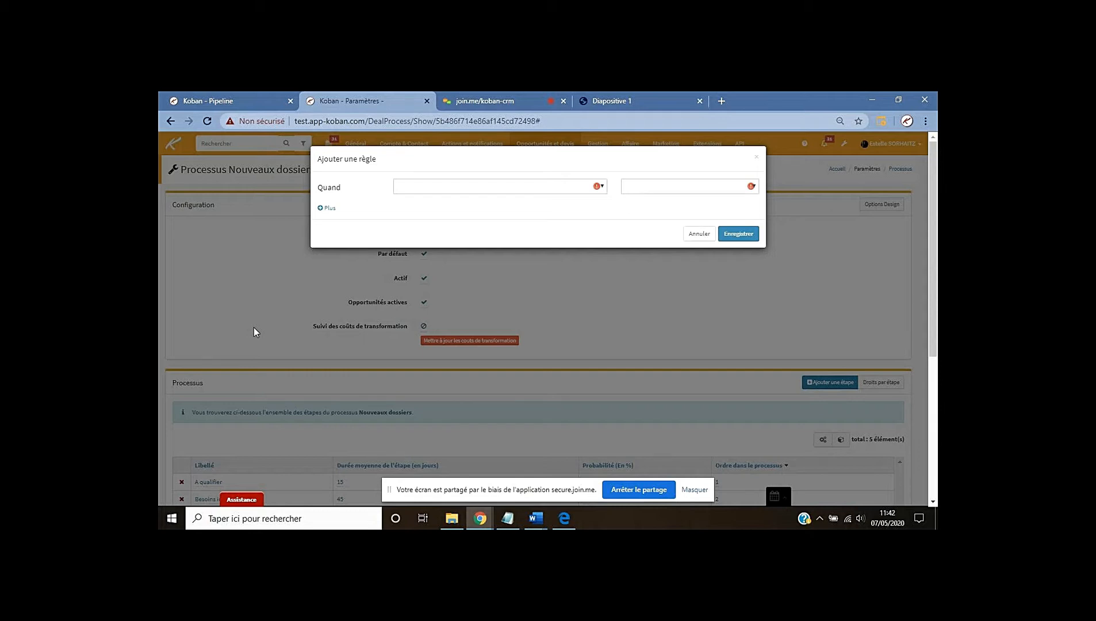
Save a rule: when 'un devis est envoyé', change the deal's stage to Devis à suivre
left_click(416, 186)
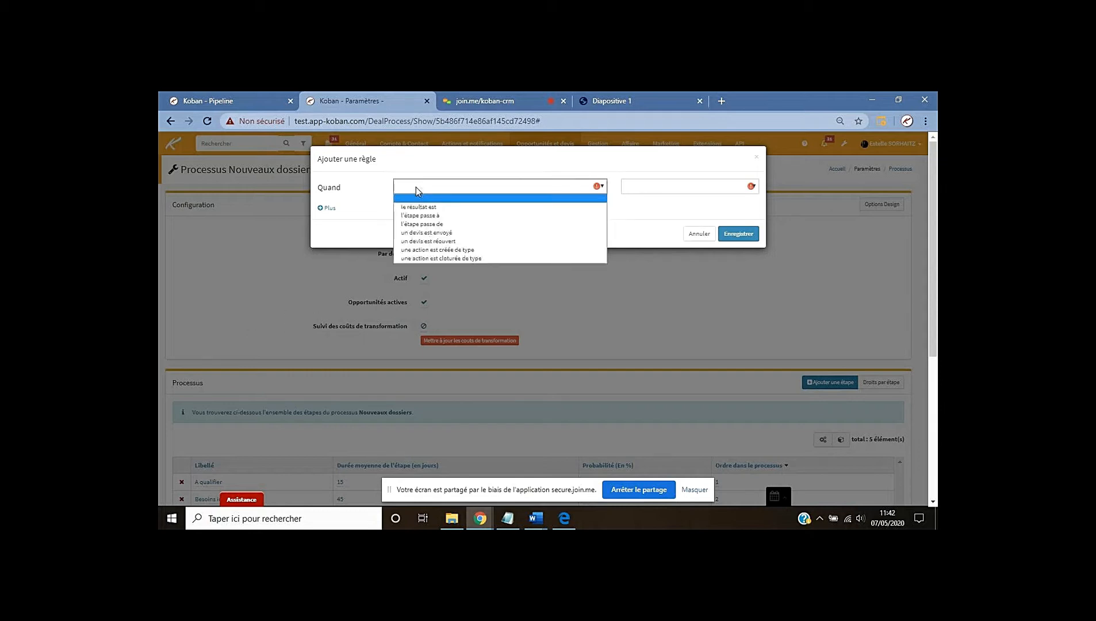
left_click(429, 232)
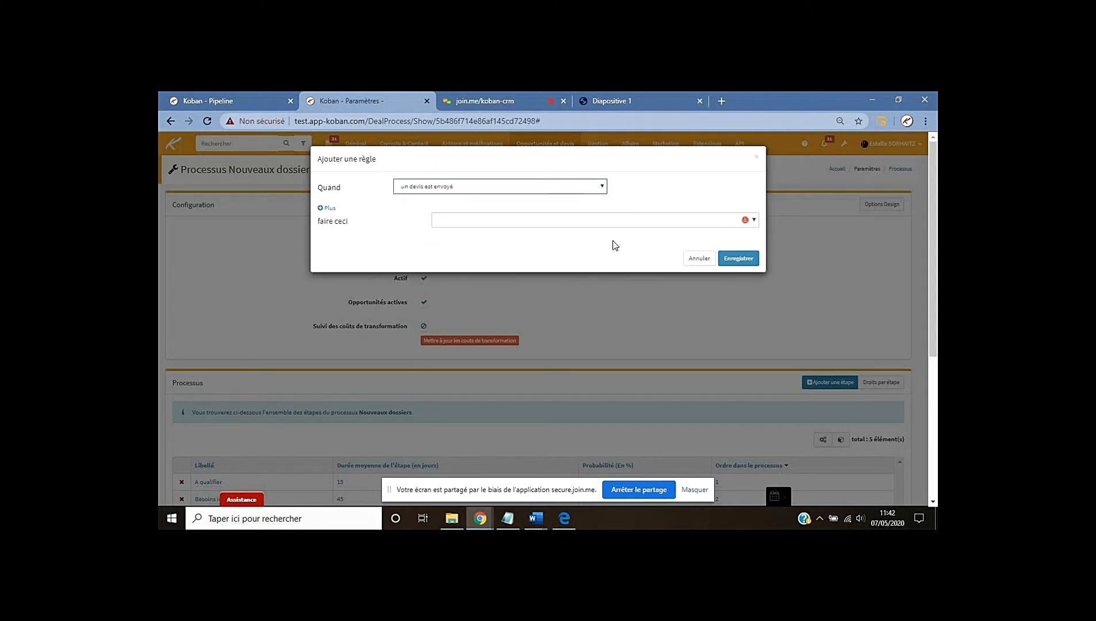
left_click(475, 225)
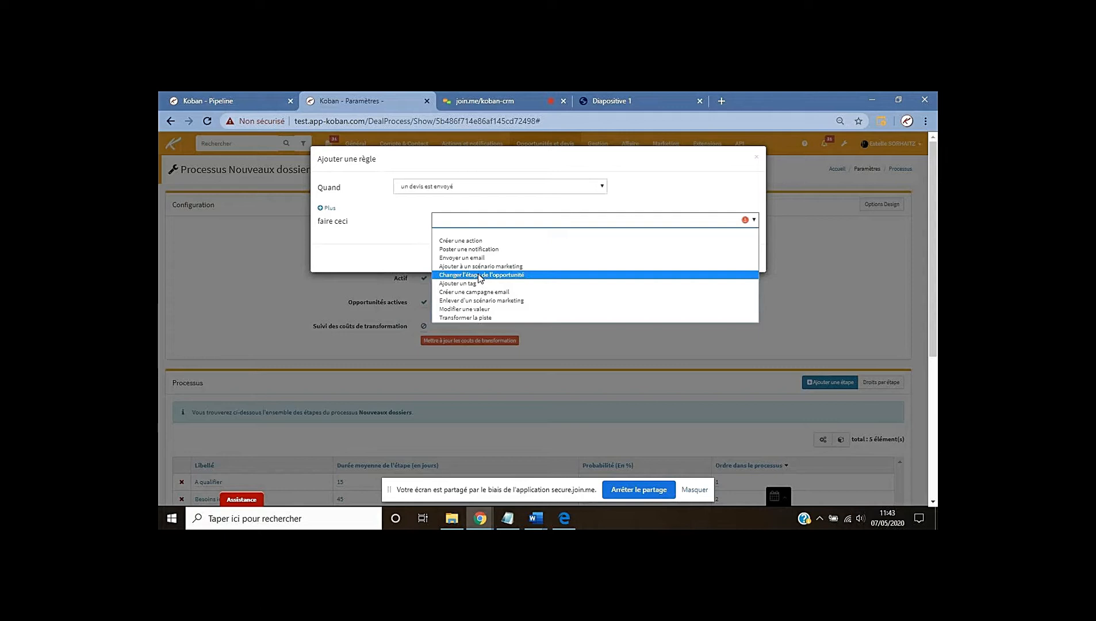
left_click(478, 275)
left_click(481, 244)
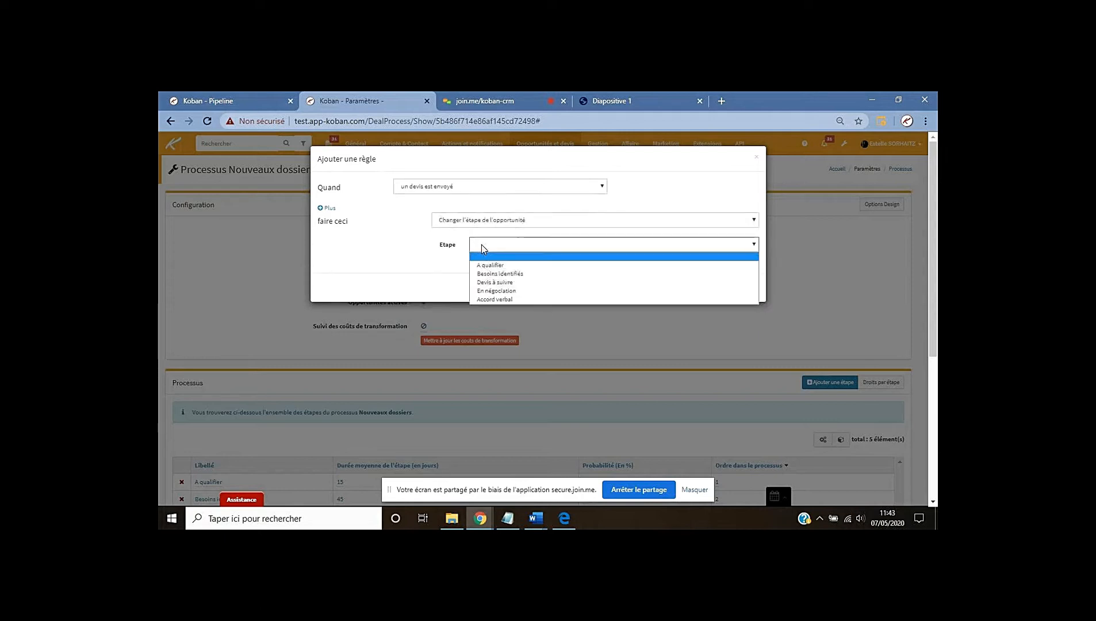
left_click(494, 282)
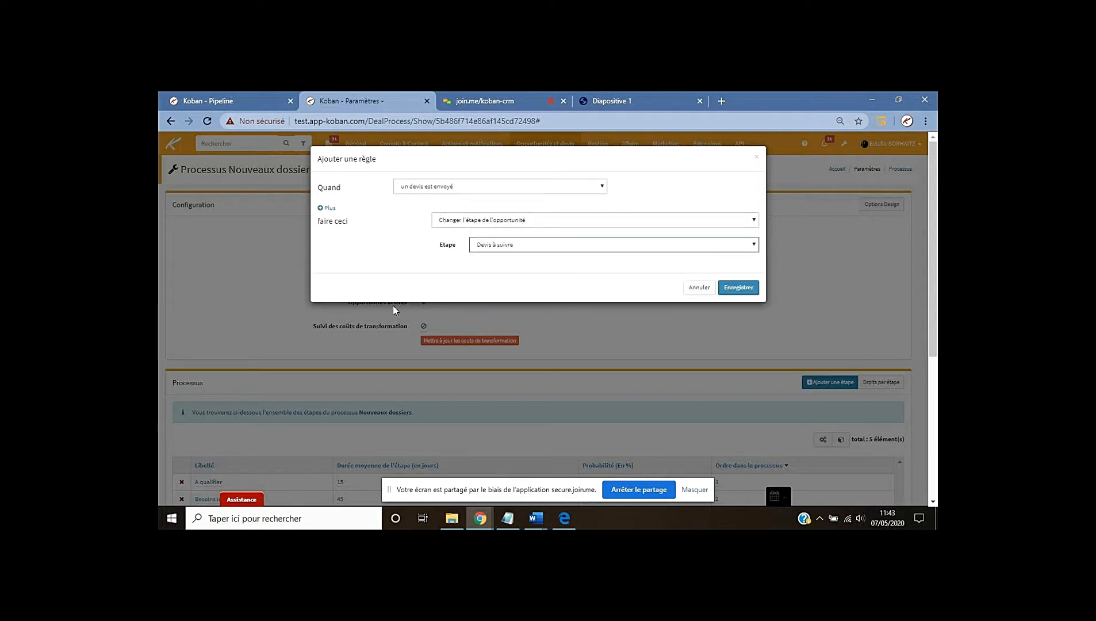
left_click(738, 287)
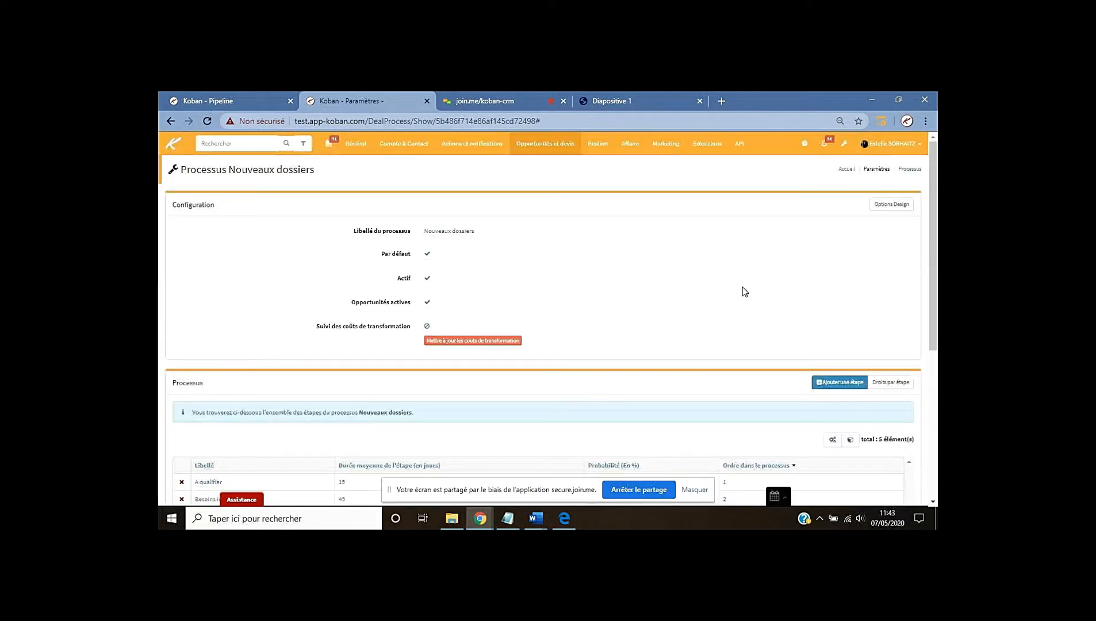
scroll(630, 284, "down", 4)
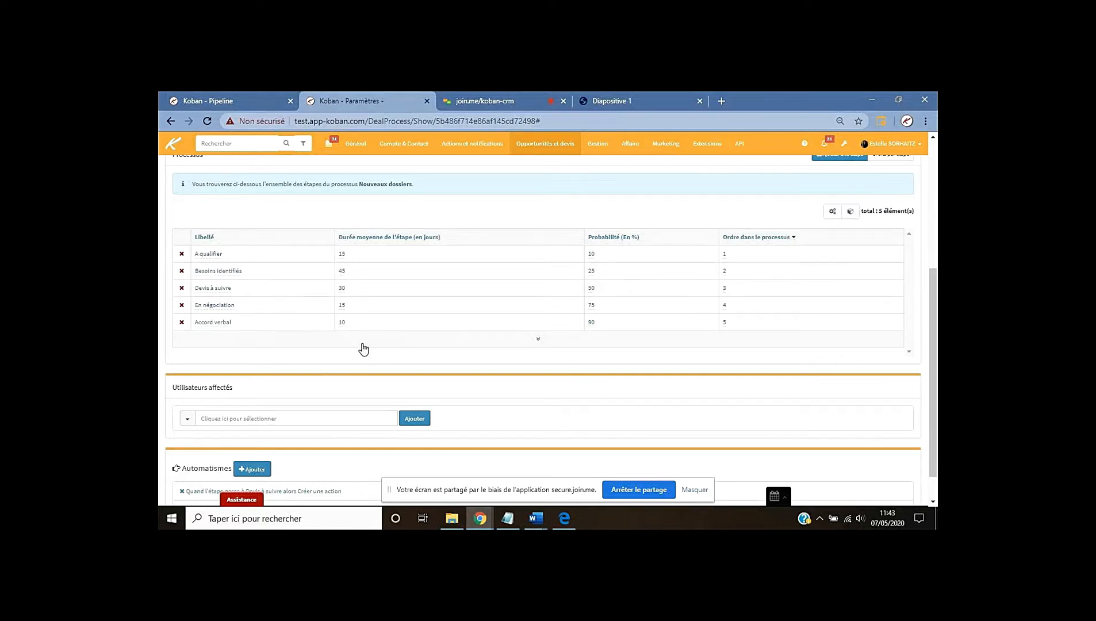
Start a new rule triggered when the stage changes to Devis à suivre
scroll(485, 357, "down", 1)
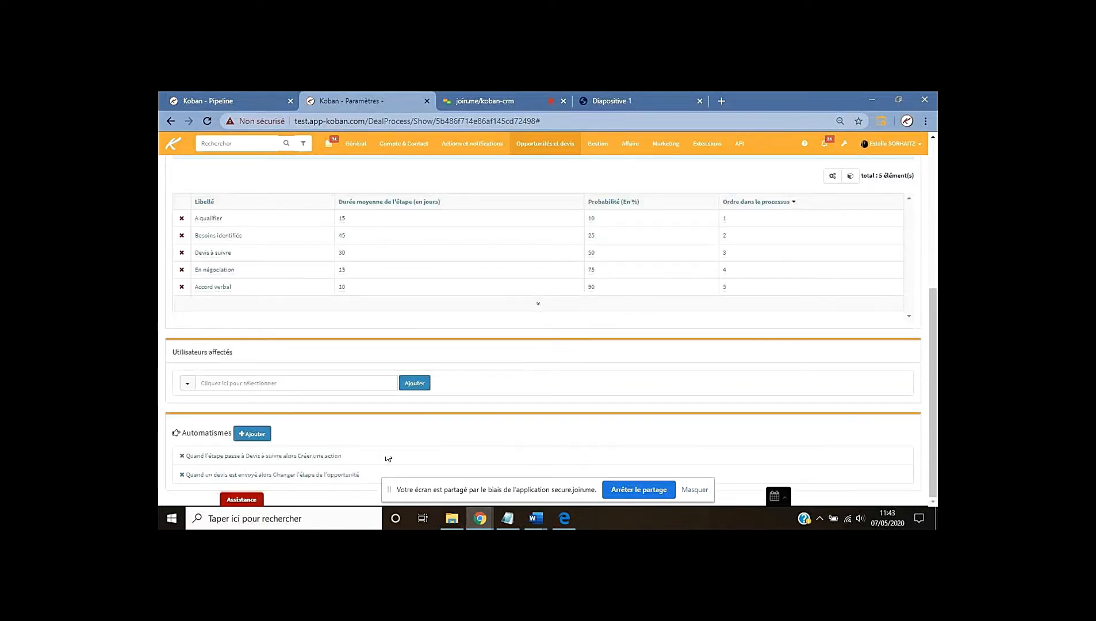
left_click(253, 434)
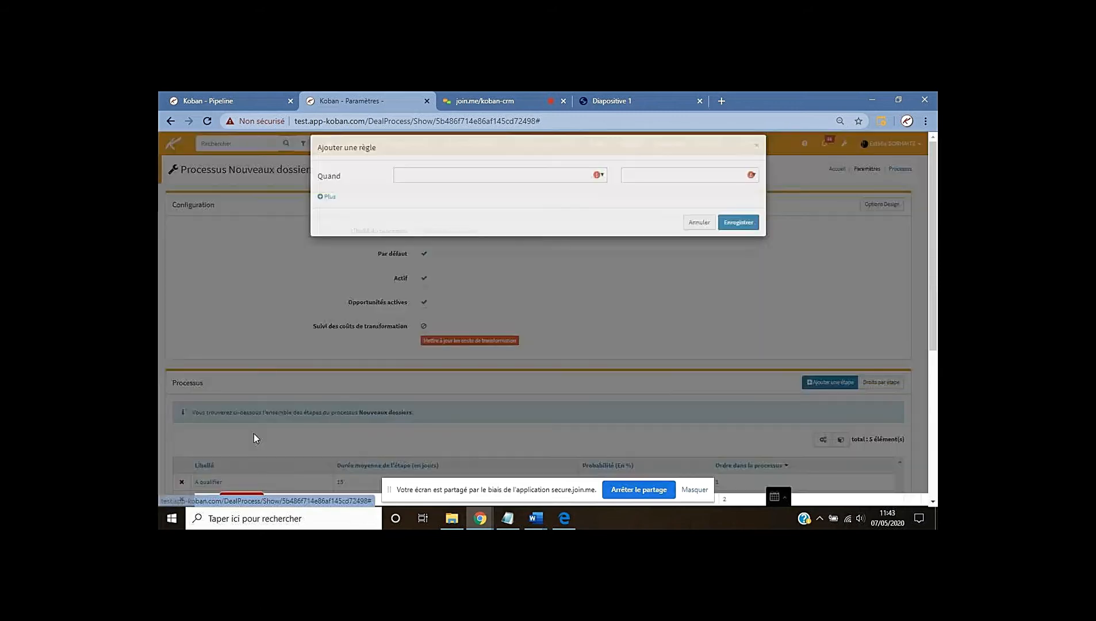
left_click(428, 187)
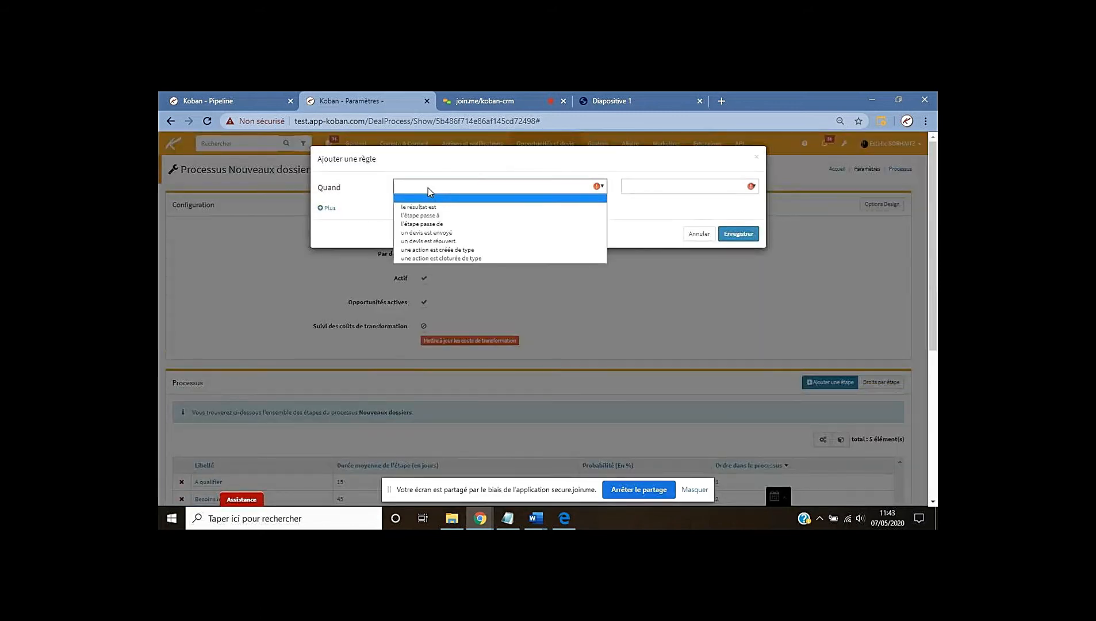
left_click(425, 216)
left_click(634, 184)
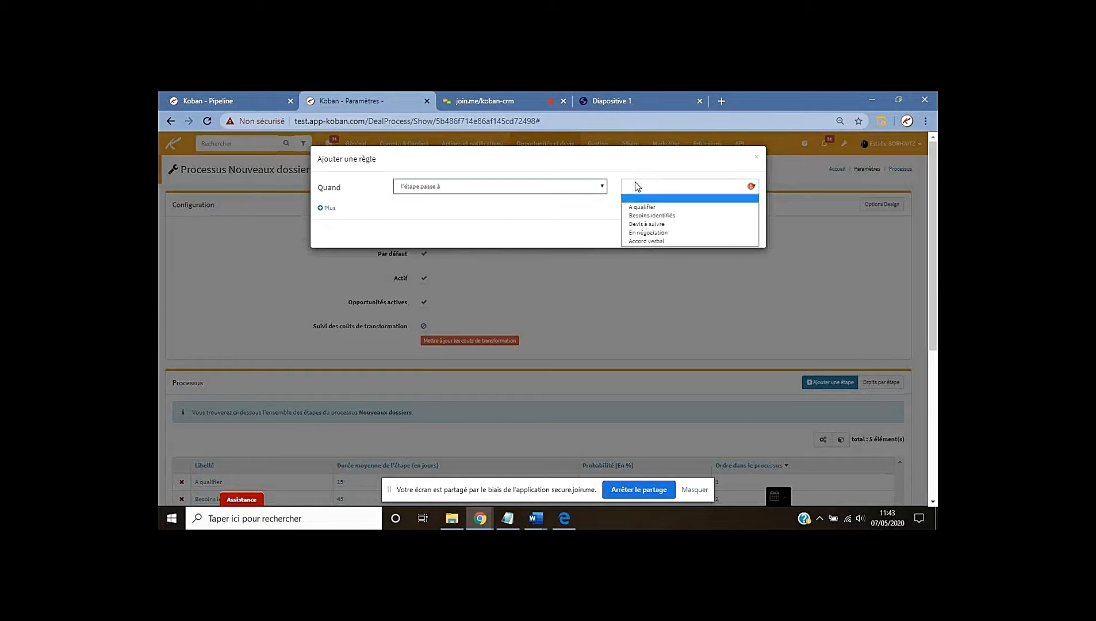
left_click(652, 224)
Make the rule create a Tâche action labelled 'Suivi de devis à réaliser'
left_click(448, 221)
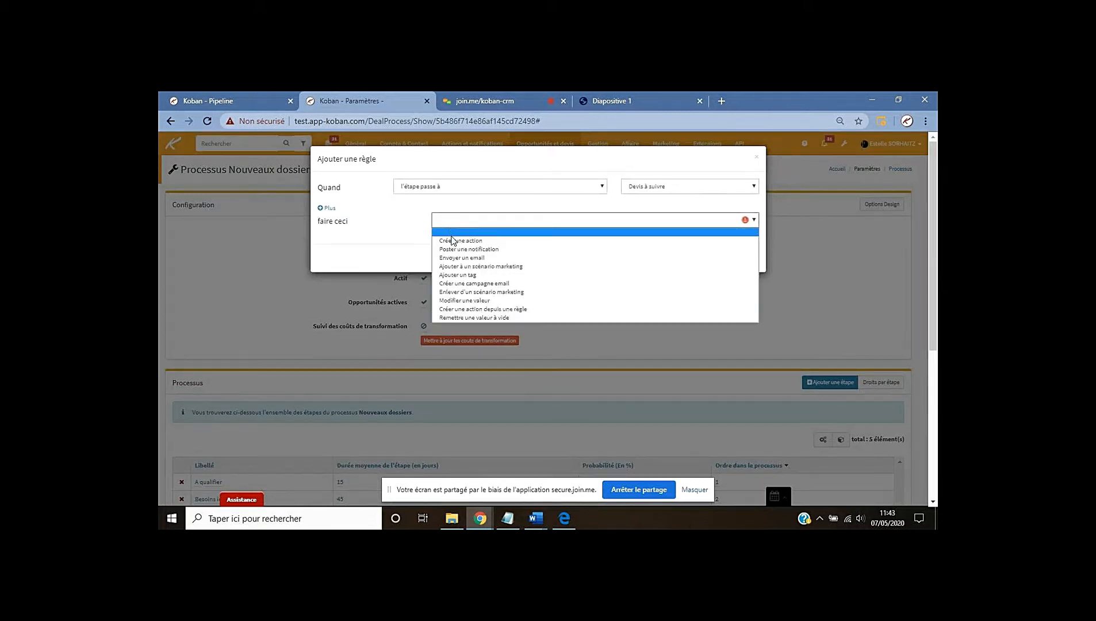
left_click(452, 240)
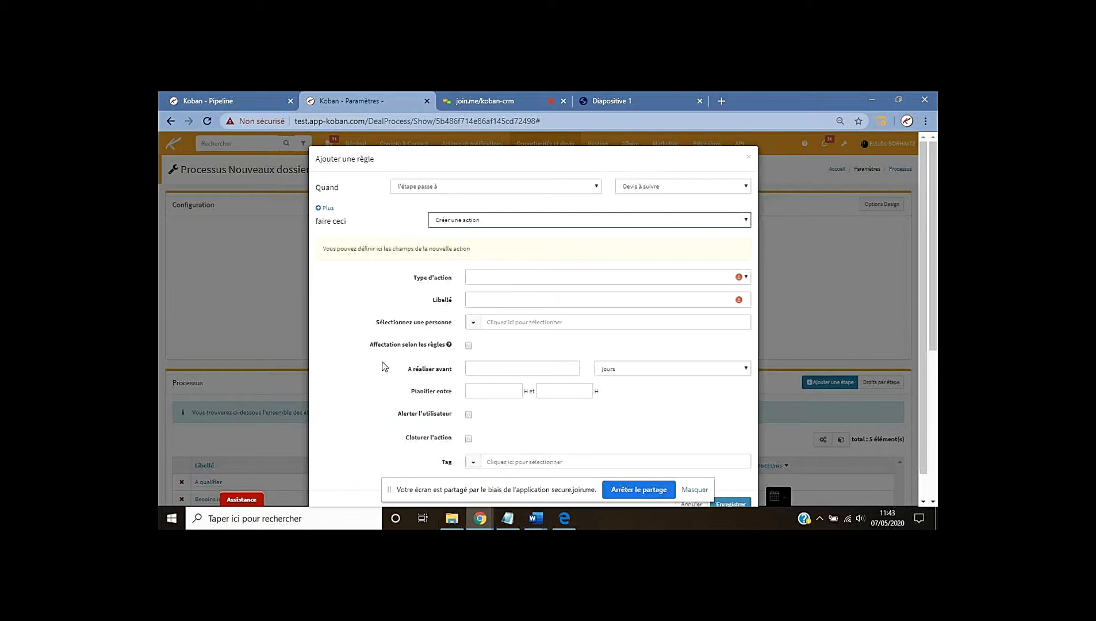
left_click(492, 277)
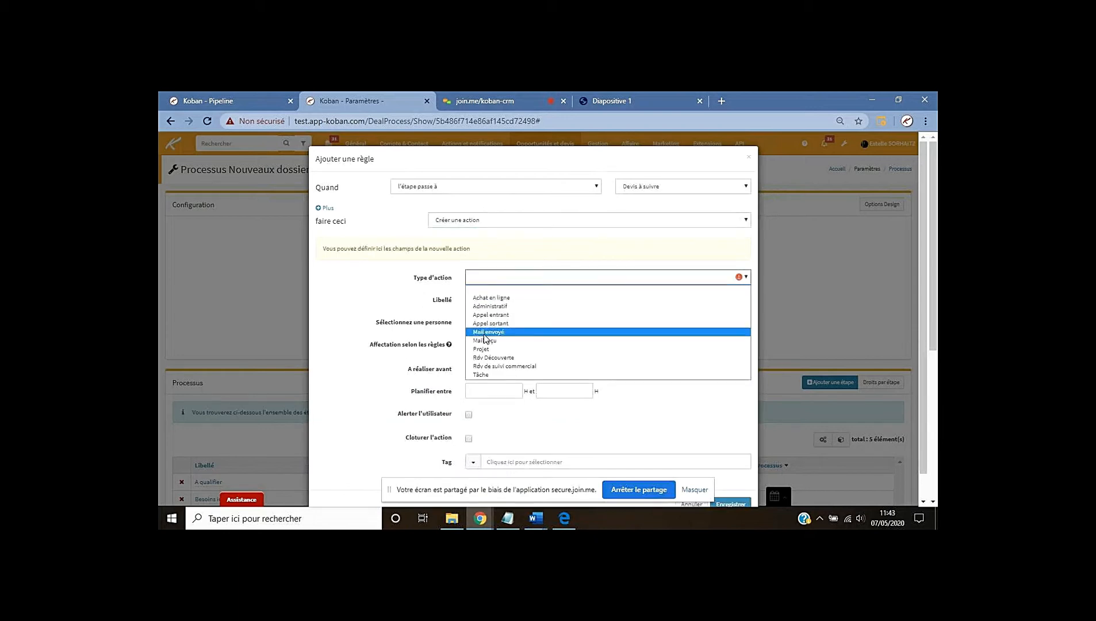
left_click(609, 374)
left_click(480, 300)
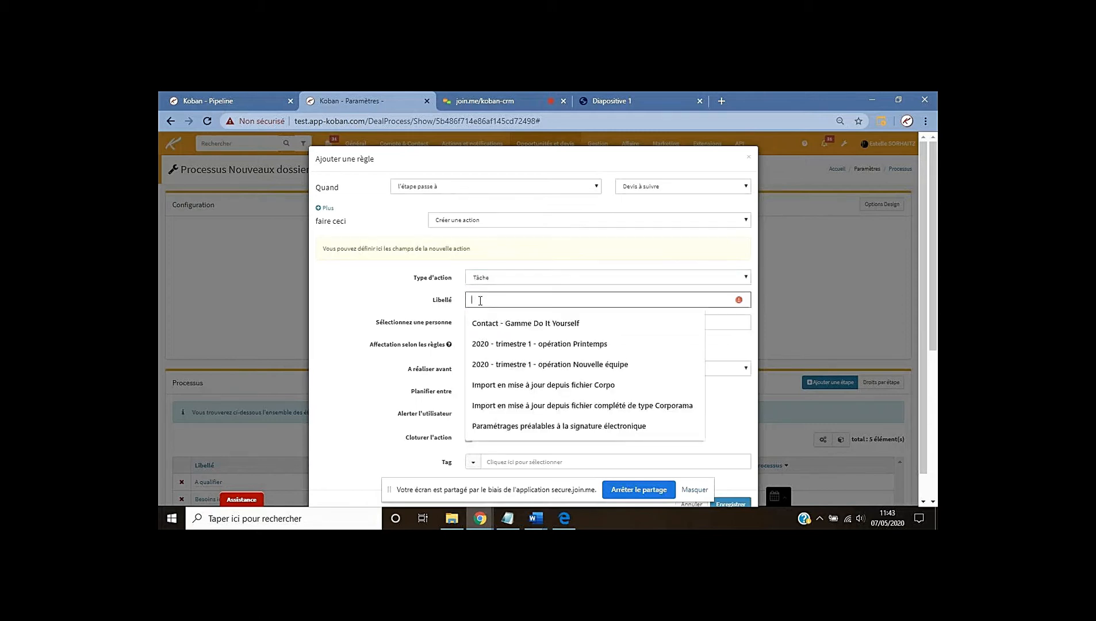
type("Suivi de")
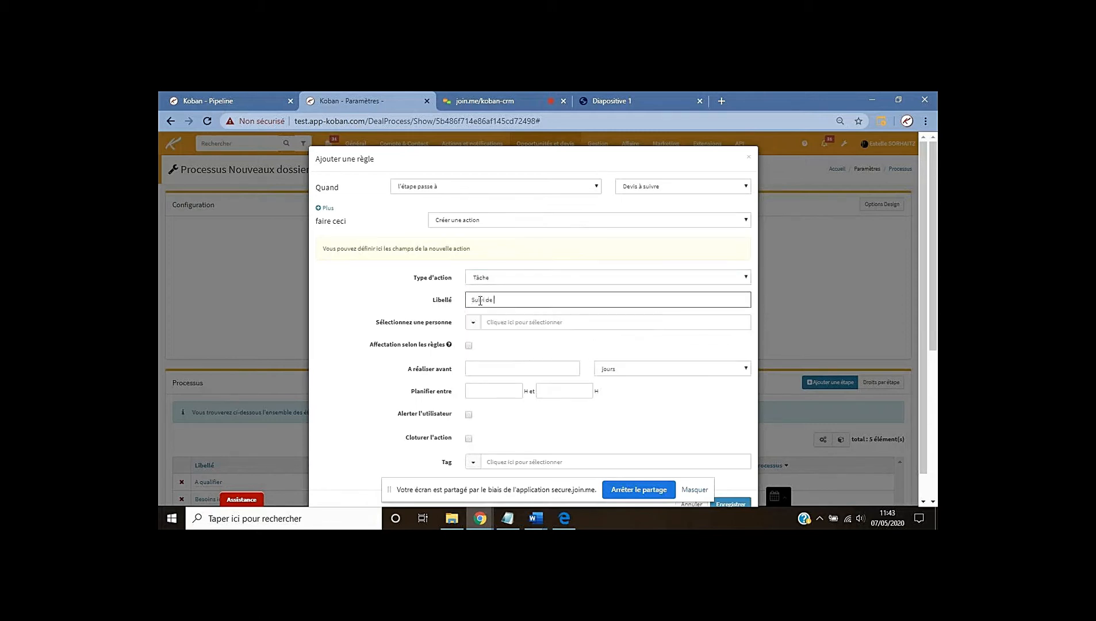
type(" devis à réaliser")
Make the task due within 14 jours and save the 'Suivi de devis à réaliser' rule
left_click_drag(376, 322, 450, 331)
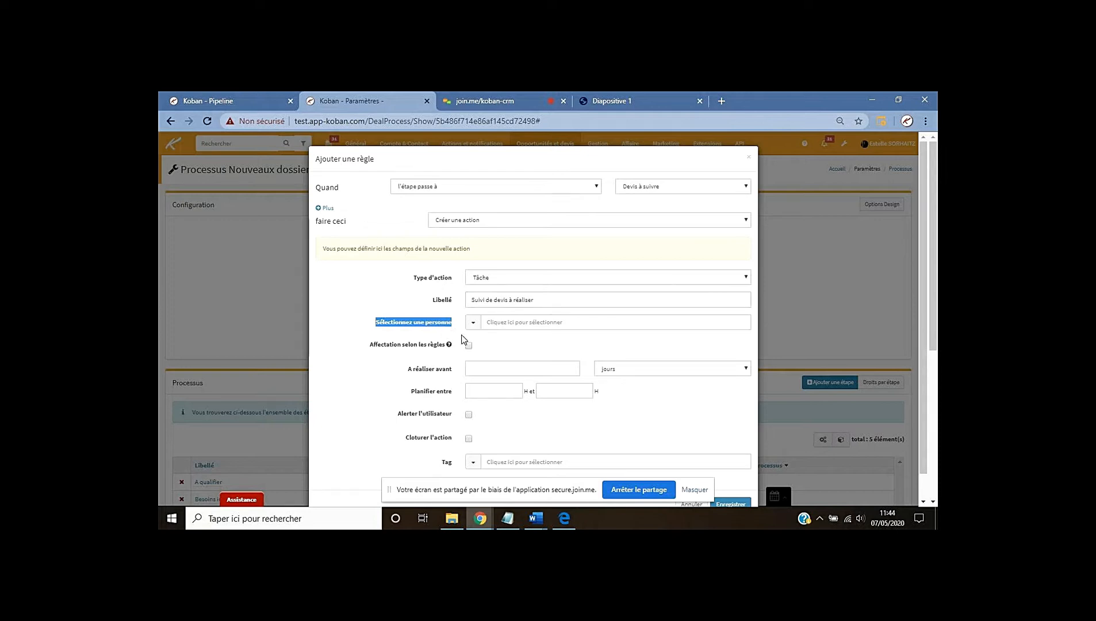
left_click(503, 368)
type("14")
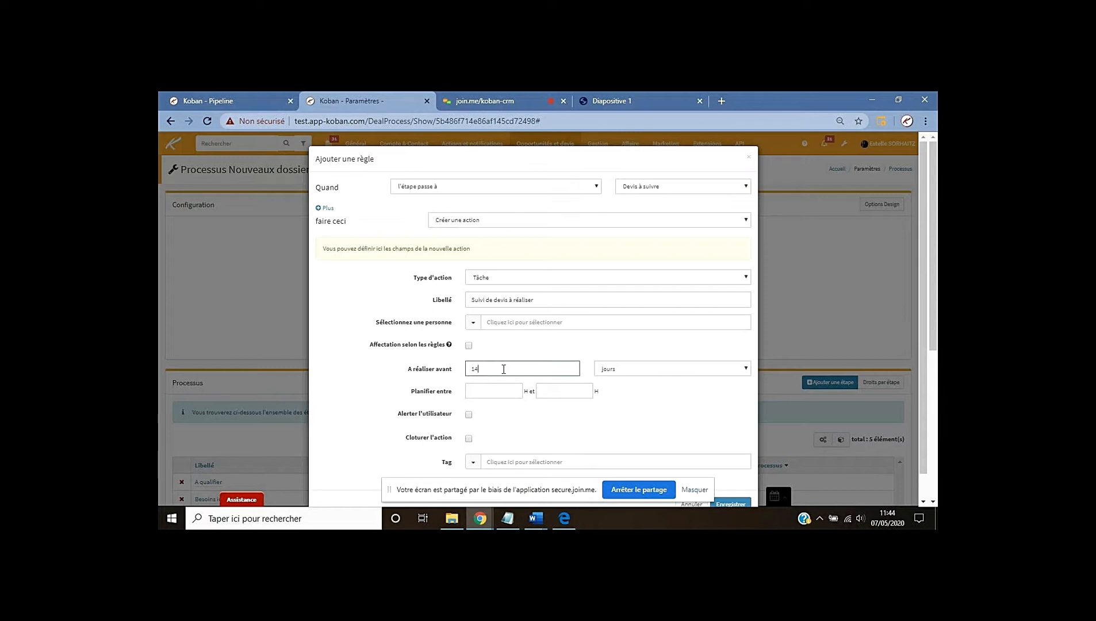
scroll(660, 374, "down", 1)
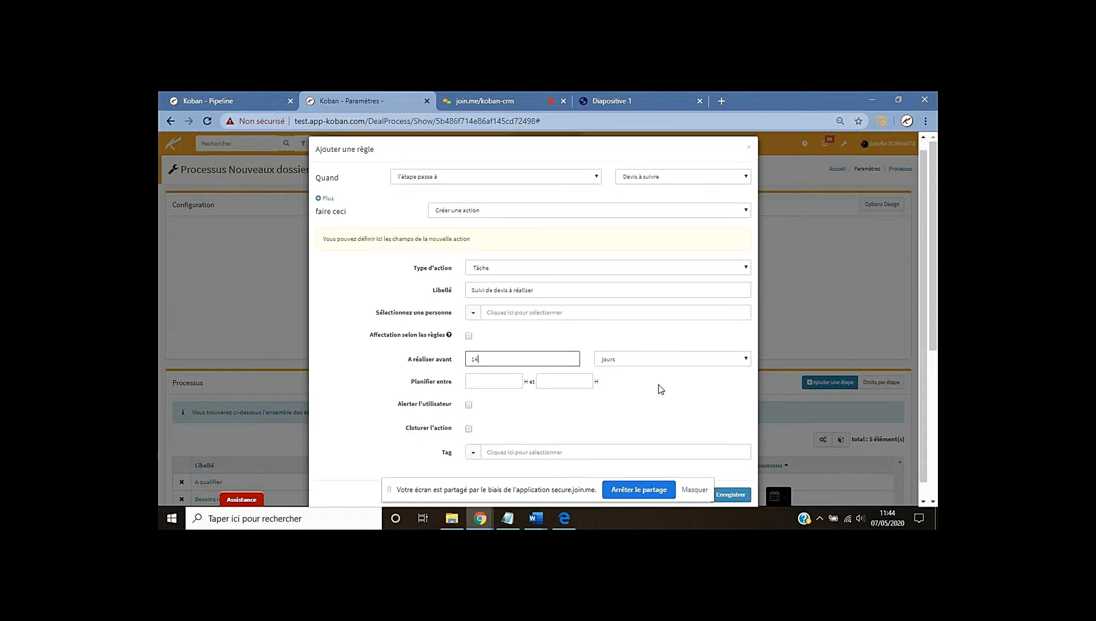
scroll(707, 436, "down", 1)
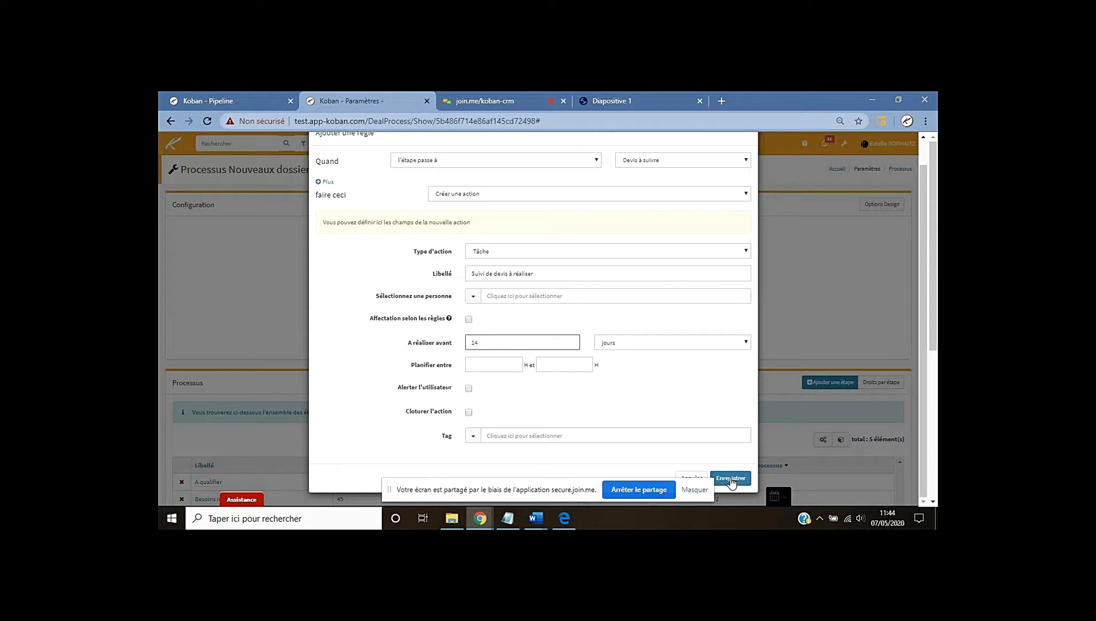
left_click(730, 479)
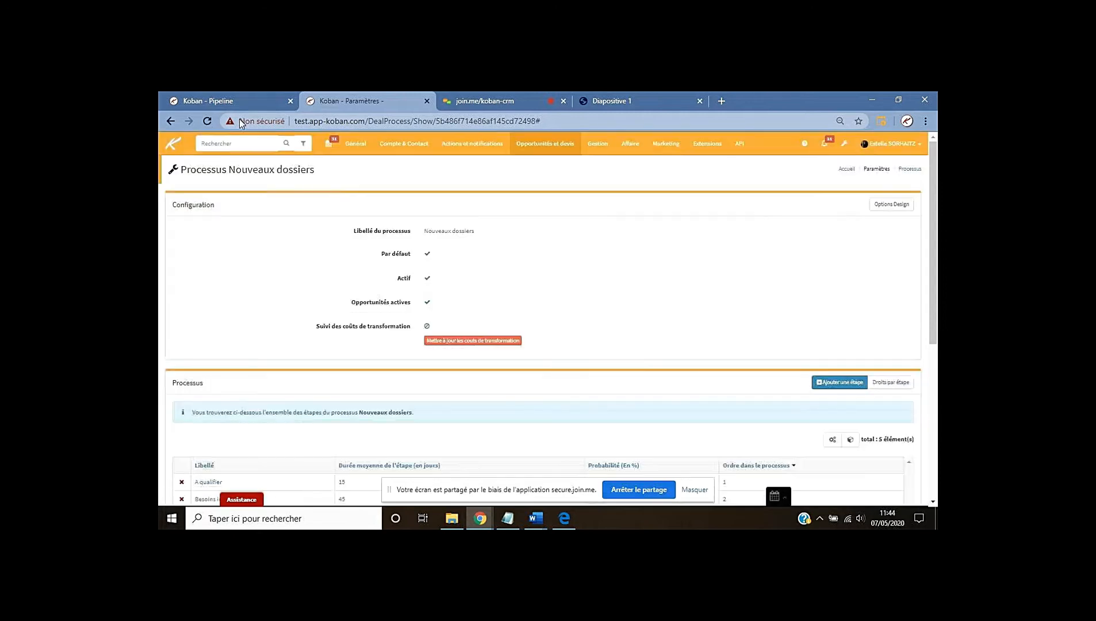
Look over the Nouveaux dossiers pipeline dashboard, then switch to the join.me meeting chat
left_click(236, 100)
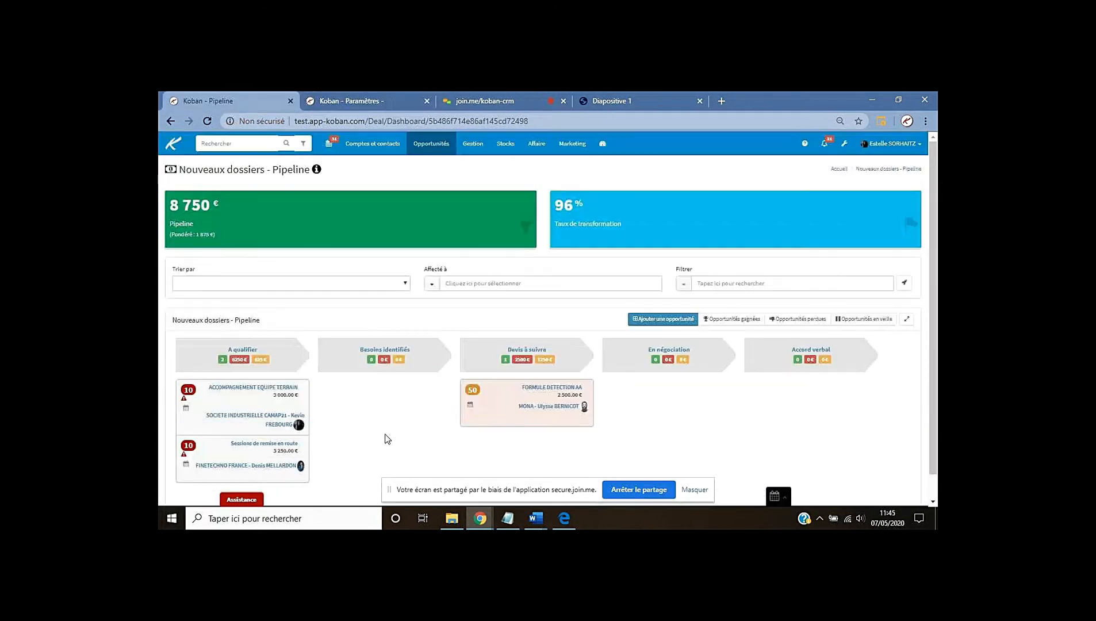
scroll(385, 440, "down", 1)
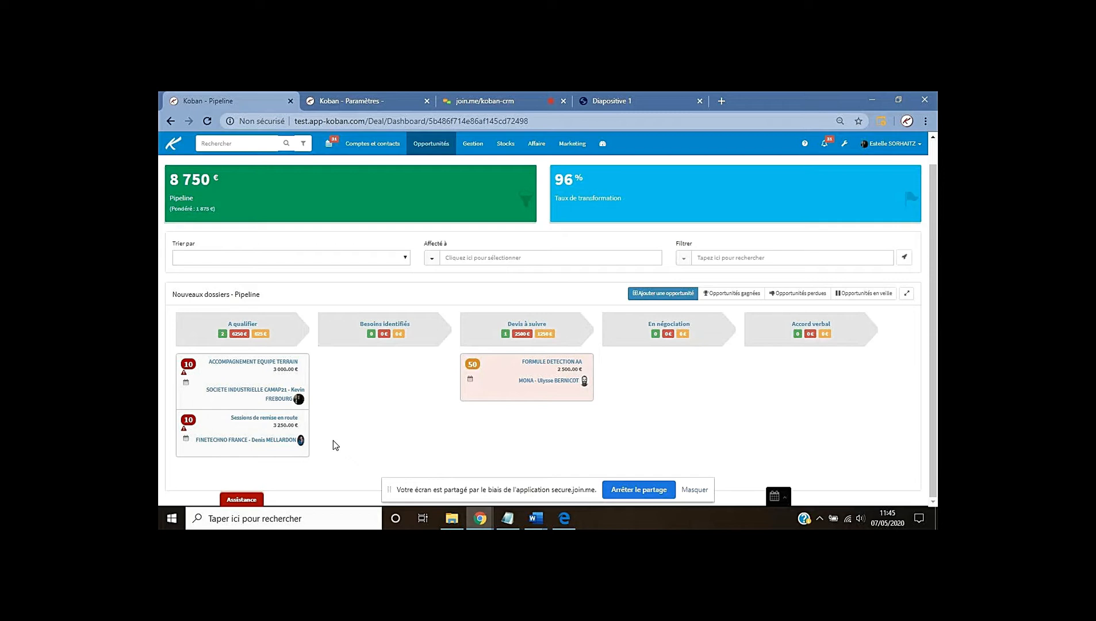
left_click(500, 101)
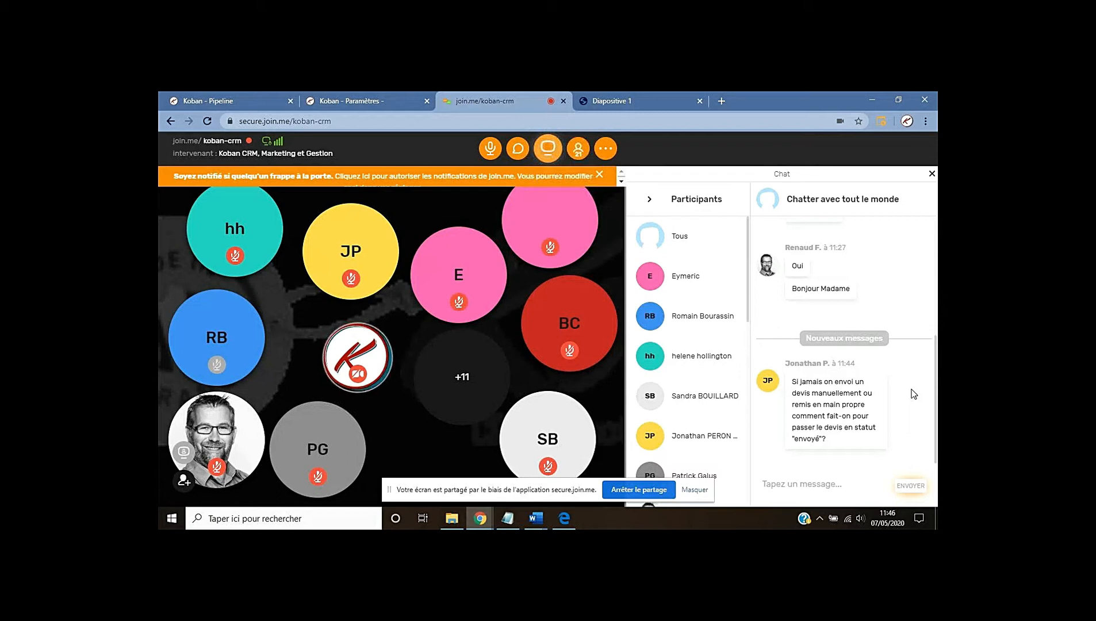
Bring up the 'Les déclencheurs ou automatismes' slide on action-type triggers in the PDF
left_click(610, 102)
scroll(865, 299, "down", 5)
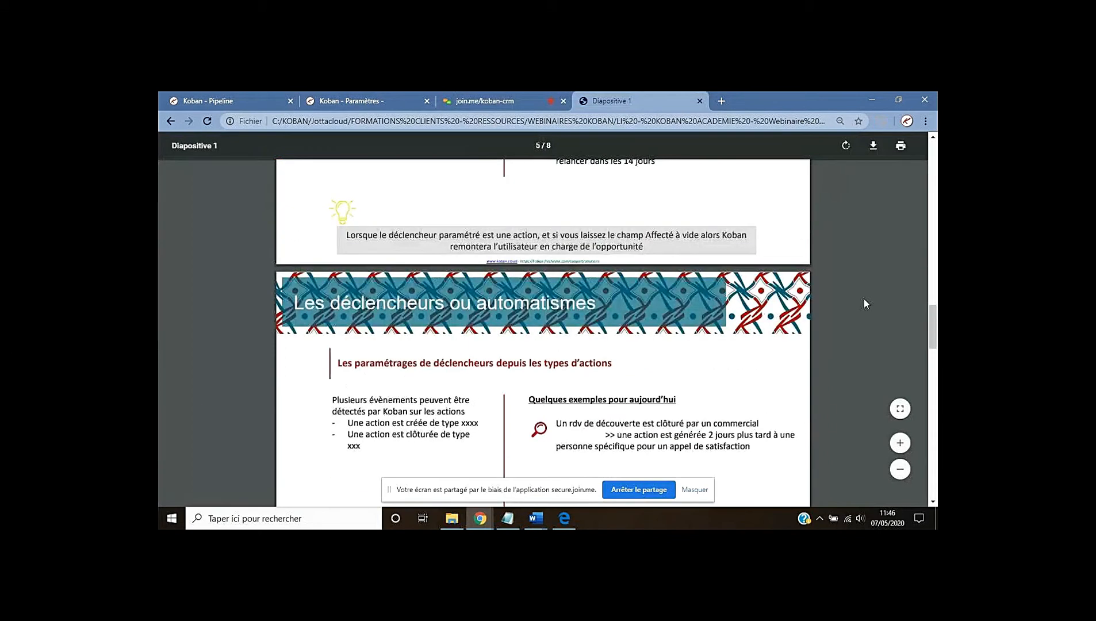
scroll(863, 300, "down", 3)
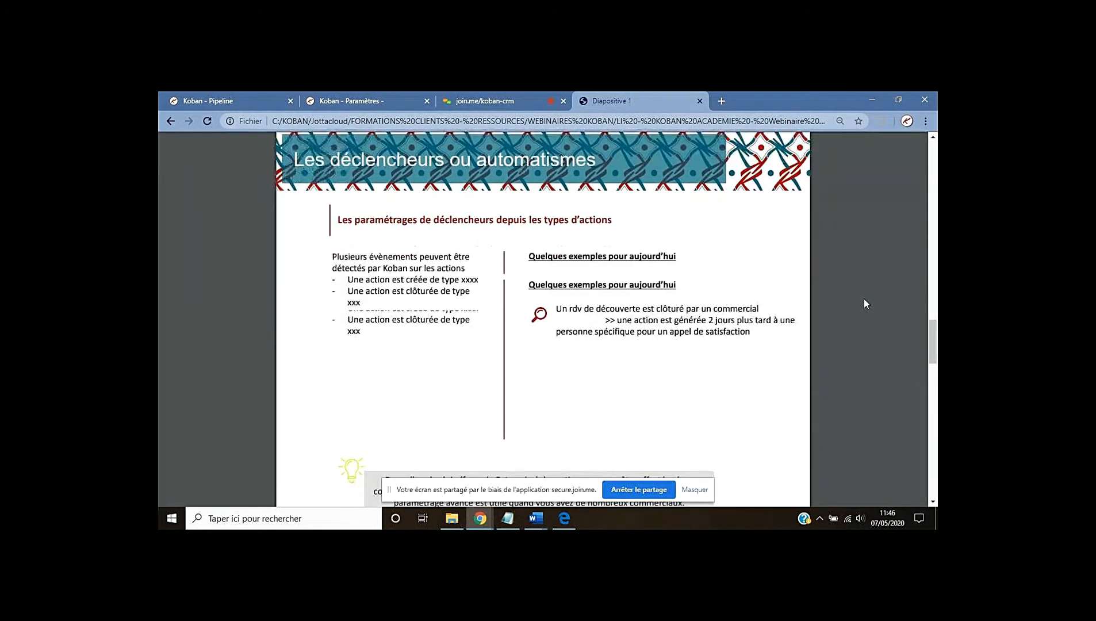
scroll(881, 291, "up", 1)
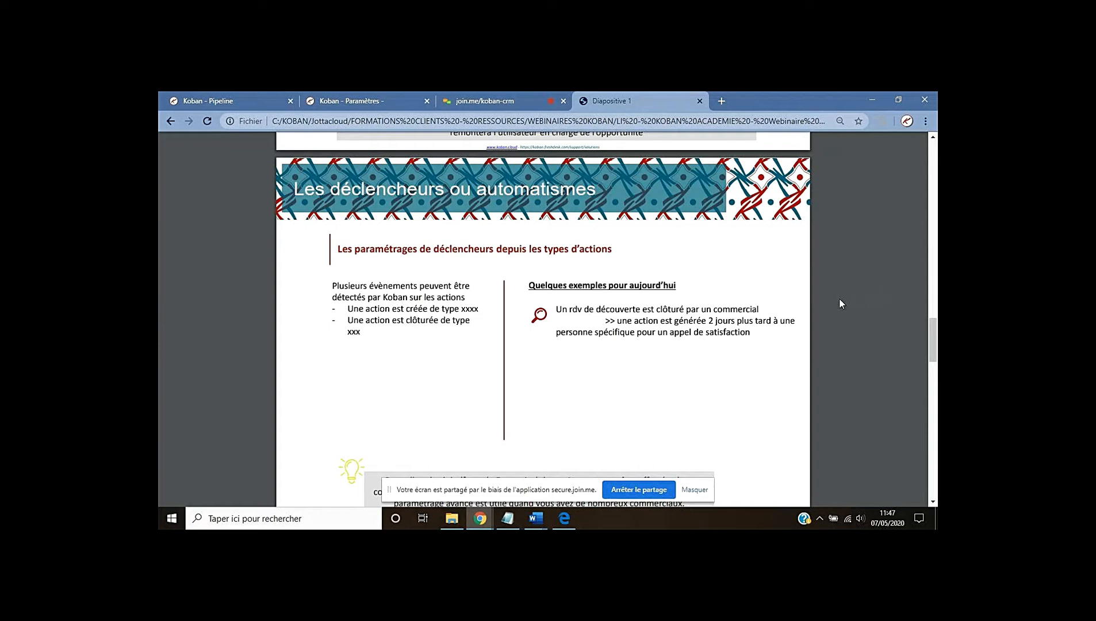
Go to Actions et notifications > Type d'action and scroll to the Automatismes section
left_click(367, 101)
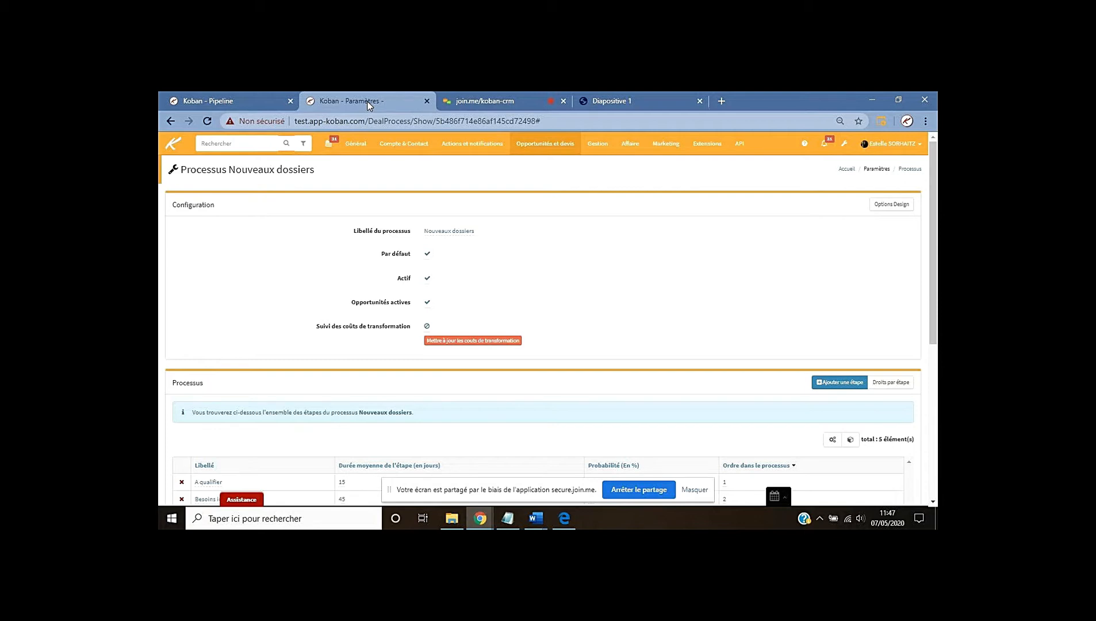
left_click(472, 145)
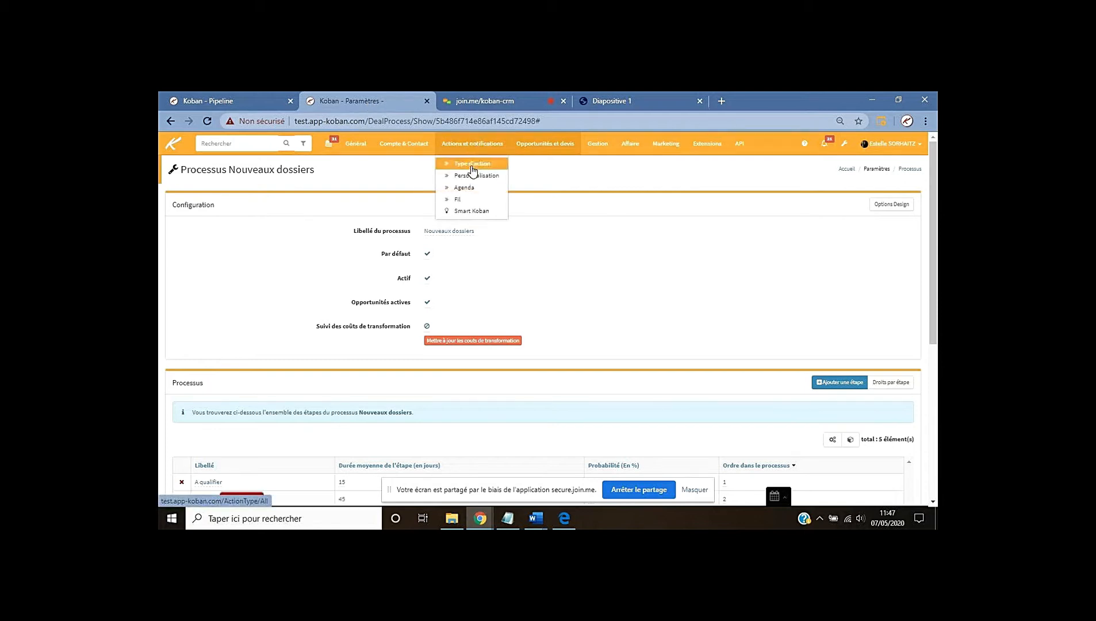
left_click(472, 166)
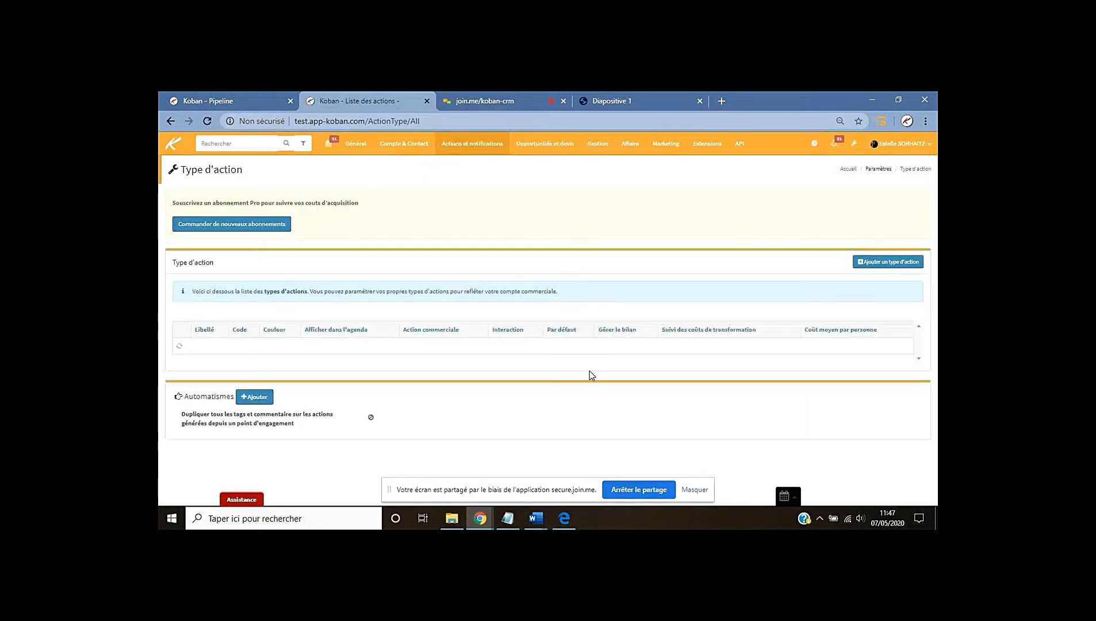
scroll(567, 366, "down", 2)
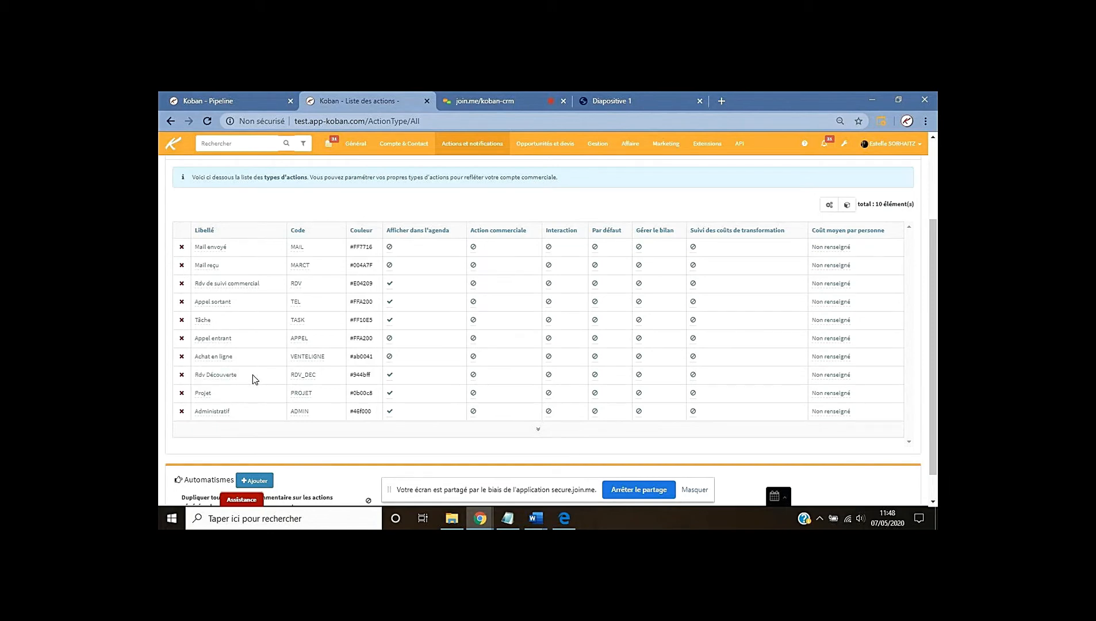
scroll(339, 362, "down", 1)
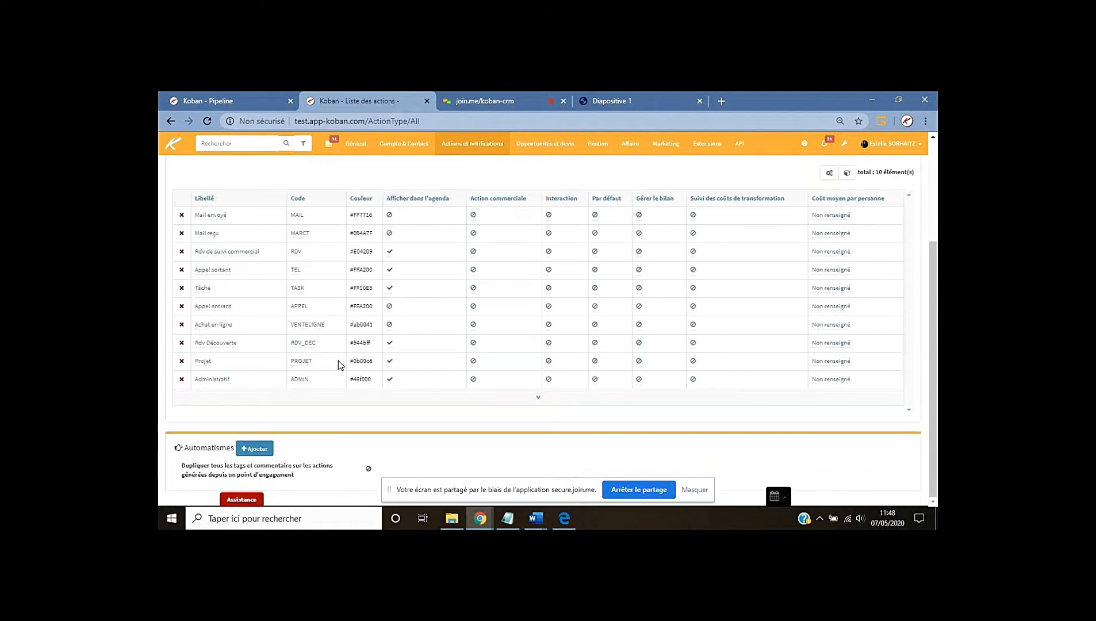
Start a new rule triggered when a Rdv Découverte action is closed
left_click(255, 454)
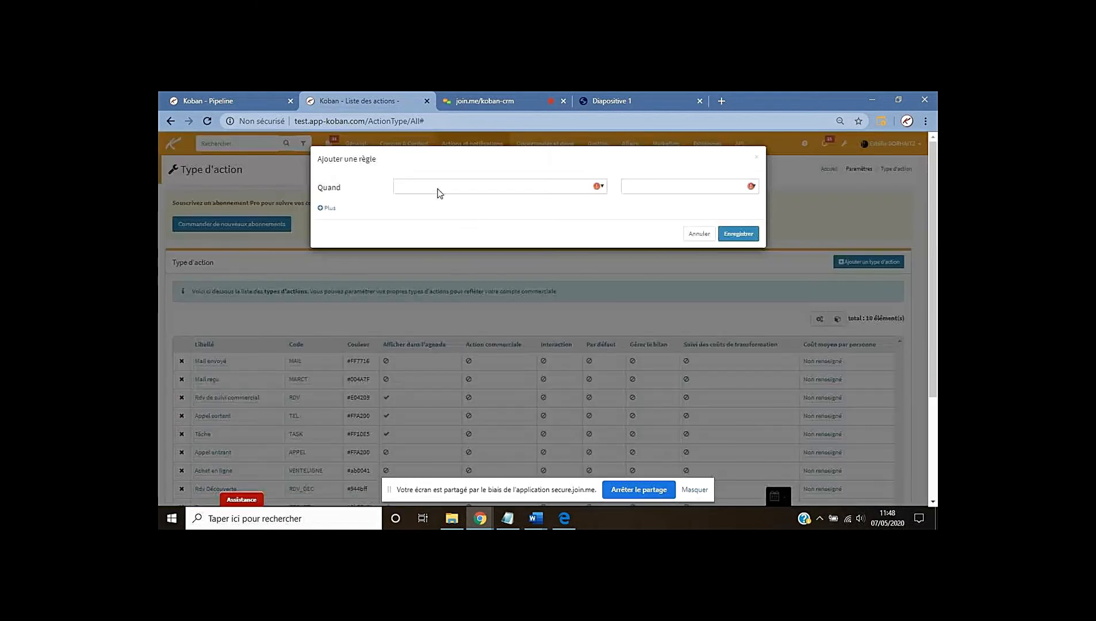
left_click(436, 188)
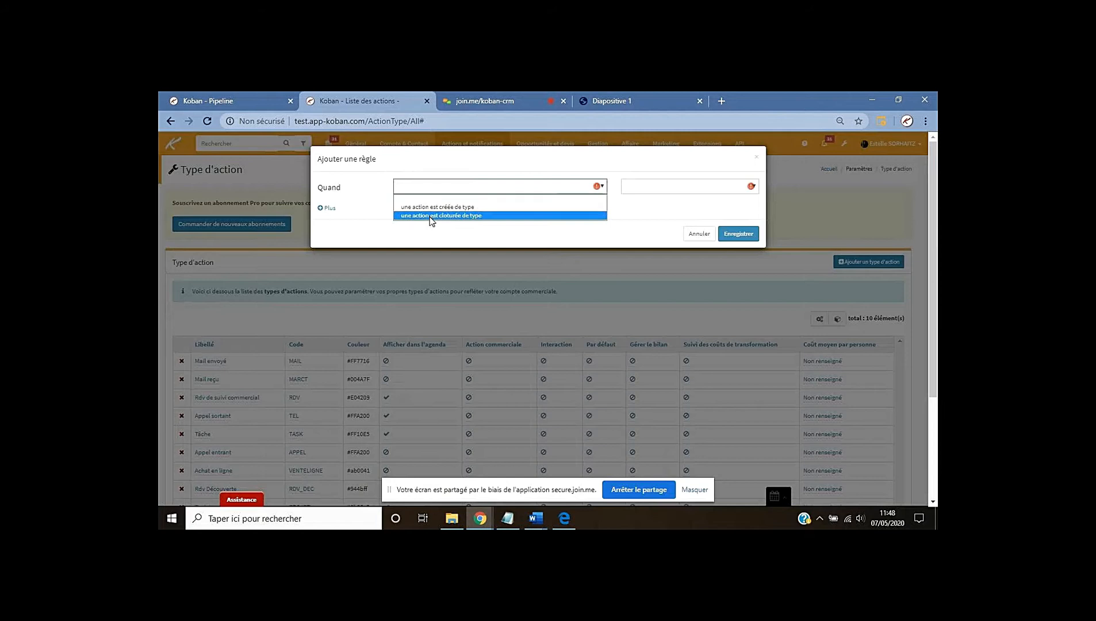
left_click(431, 215)
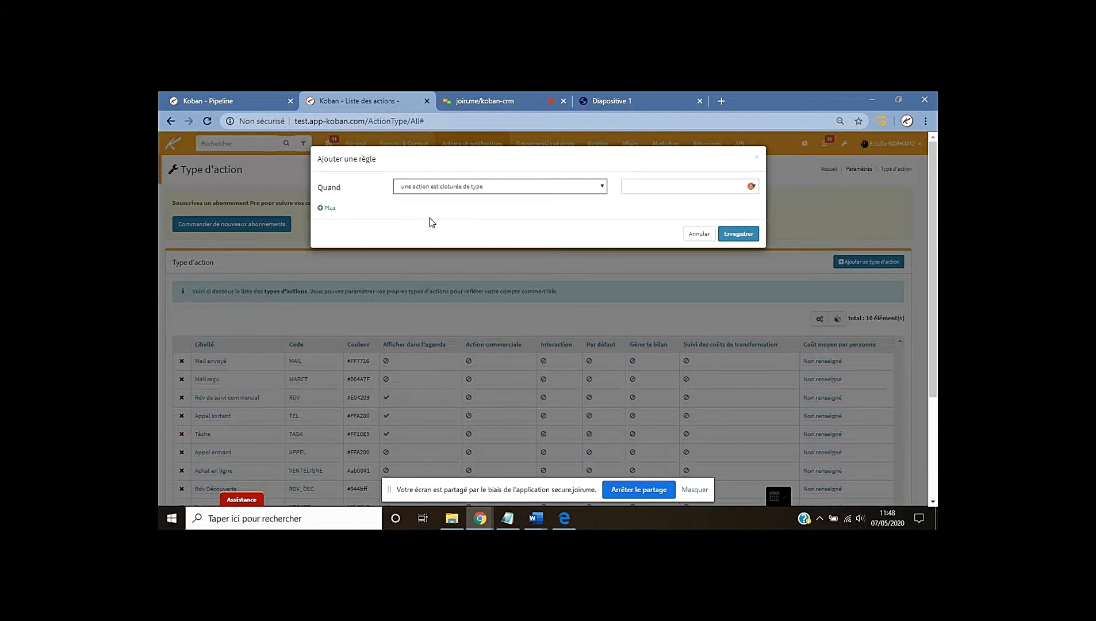
left_click(628, 186)
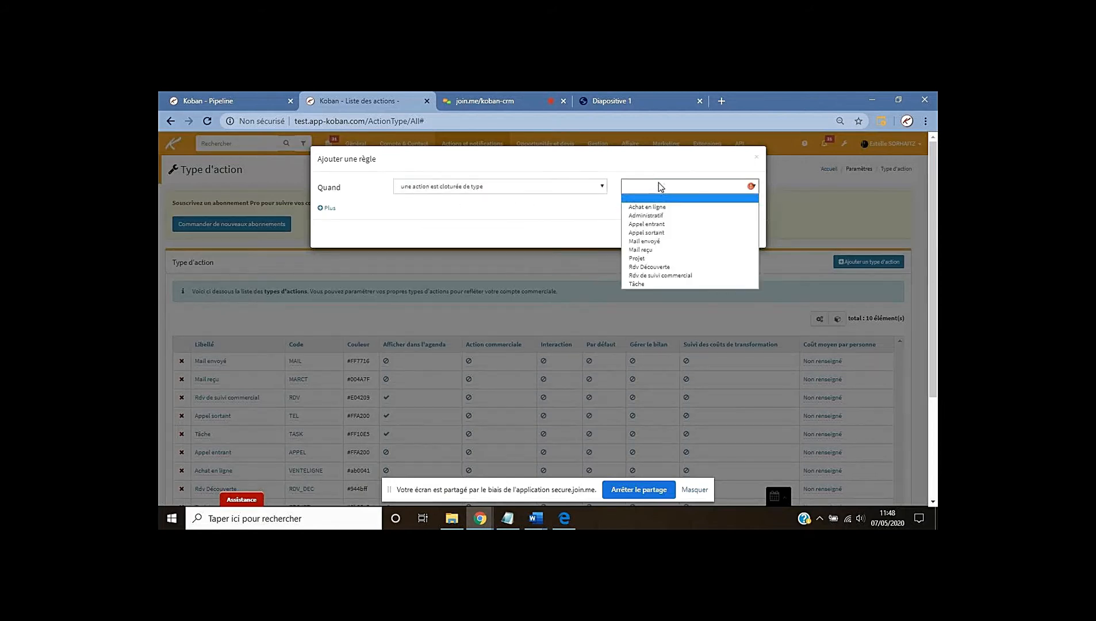
left_click(658, 266)
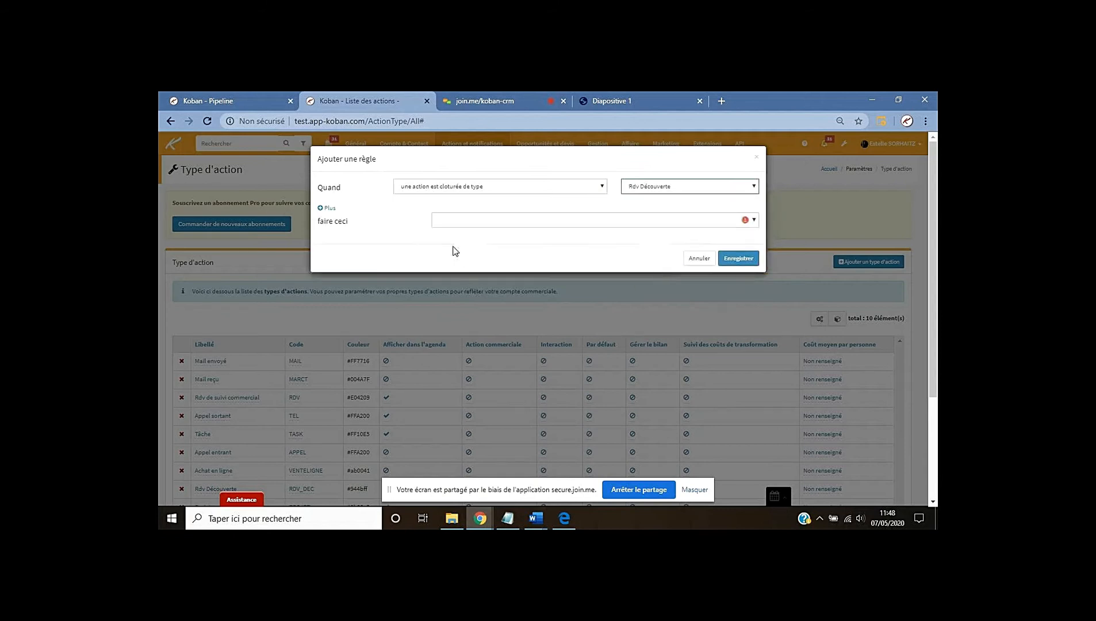
Make the rule create a Tâche labelled 'Appel de suivi découverte'
left_click(451, 223)
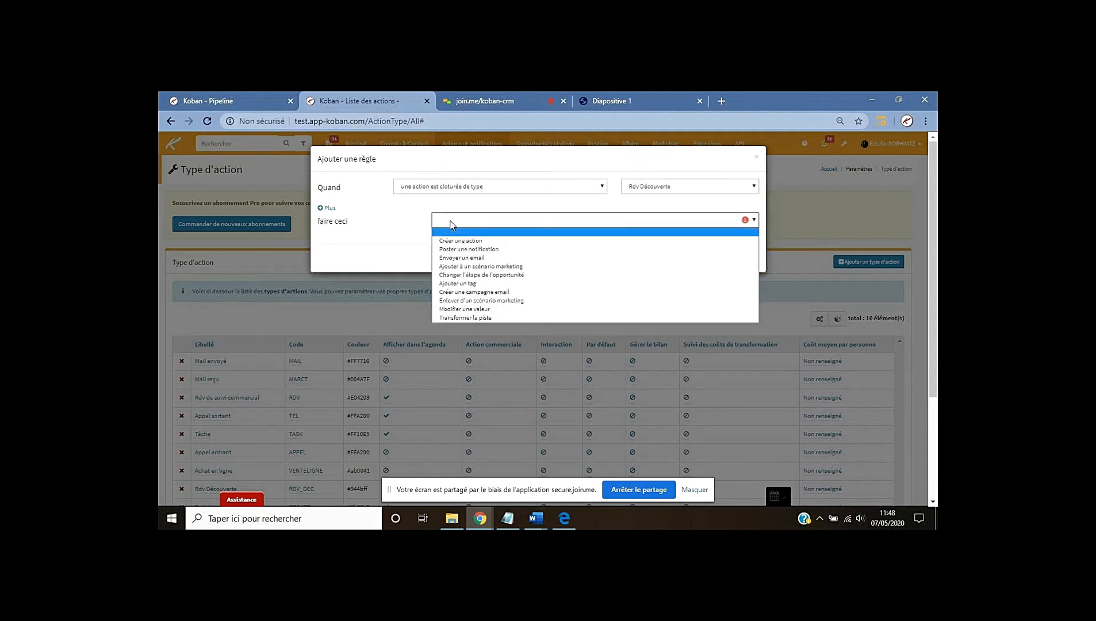
left_click(453, 241)
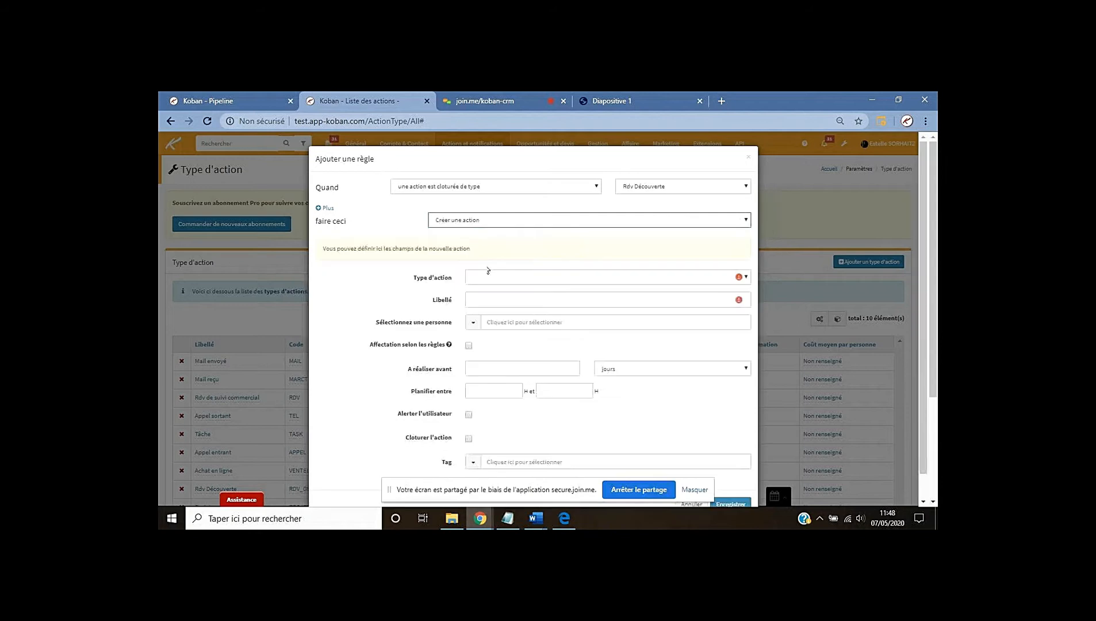
left_click(477, 278)
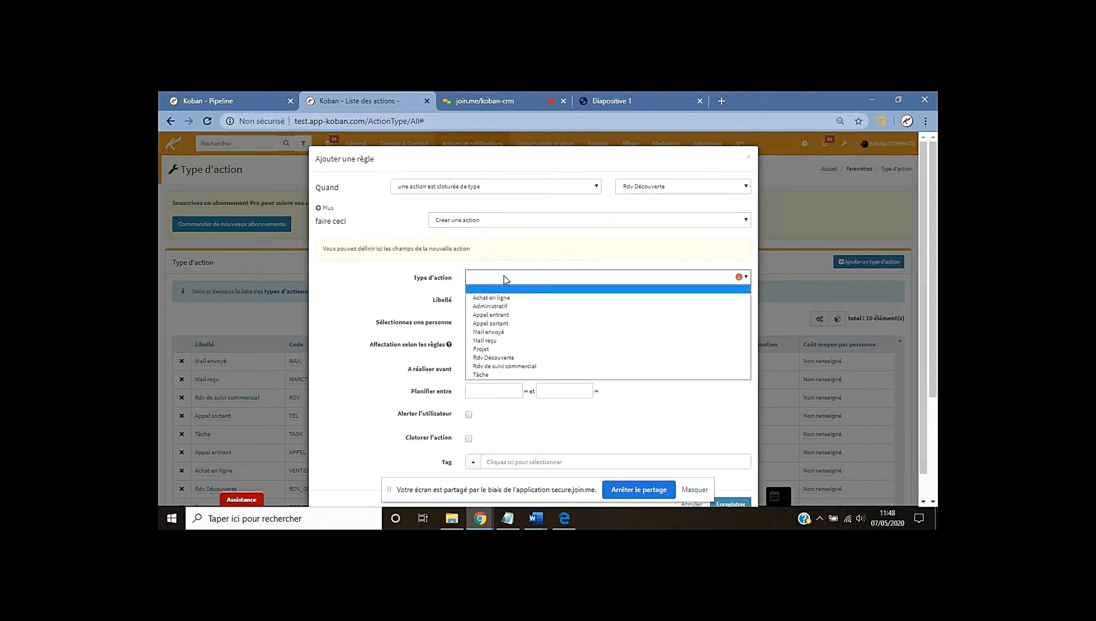
left_click(498, 374)
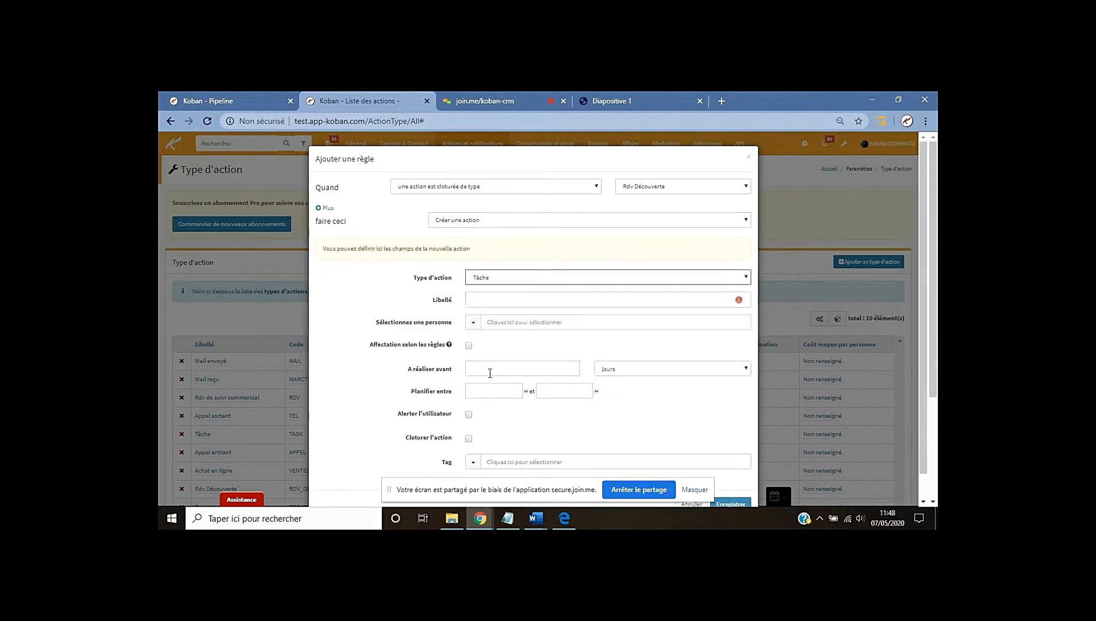
left_click(504, 300)
type("A")
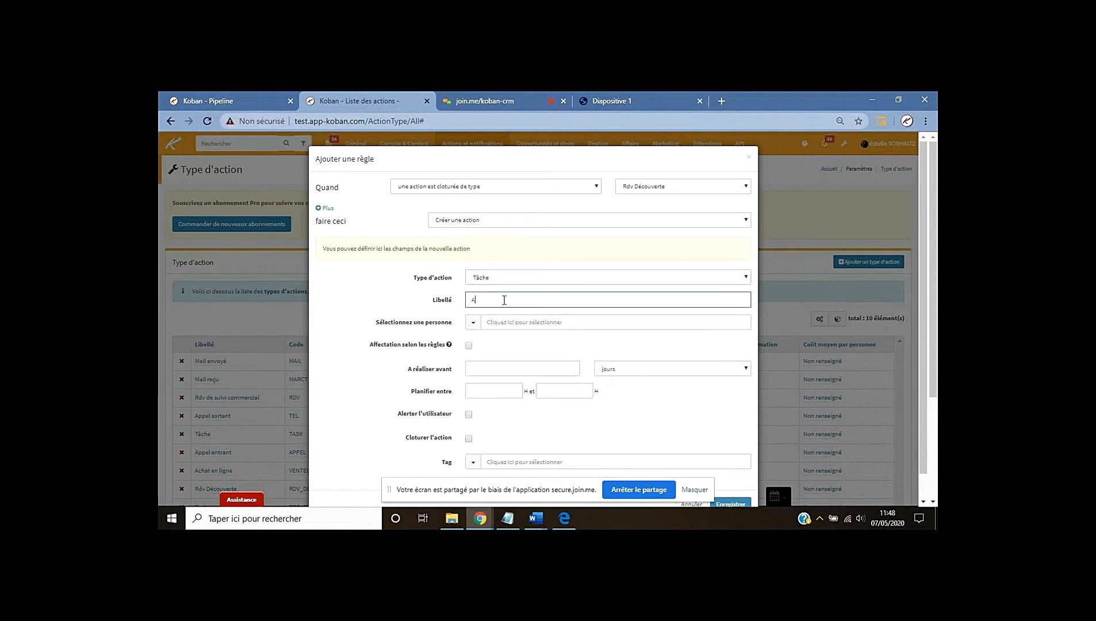
type("ppel de suivi d")
type("écouvrr")
type("erte")
Assign the task to the chosen person, due within 2 jours, and save the rule
left_click(485, 321)
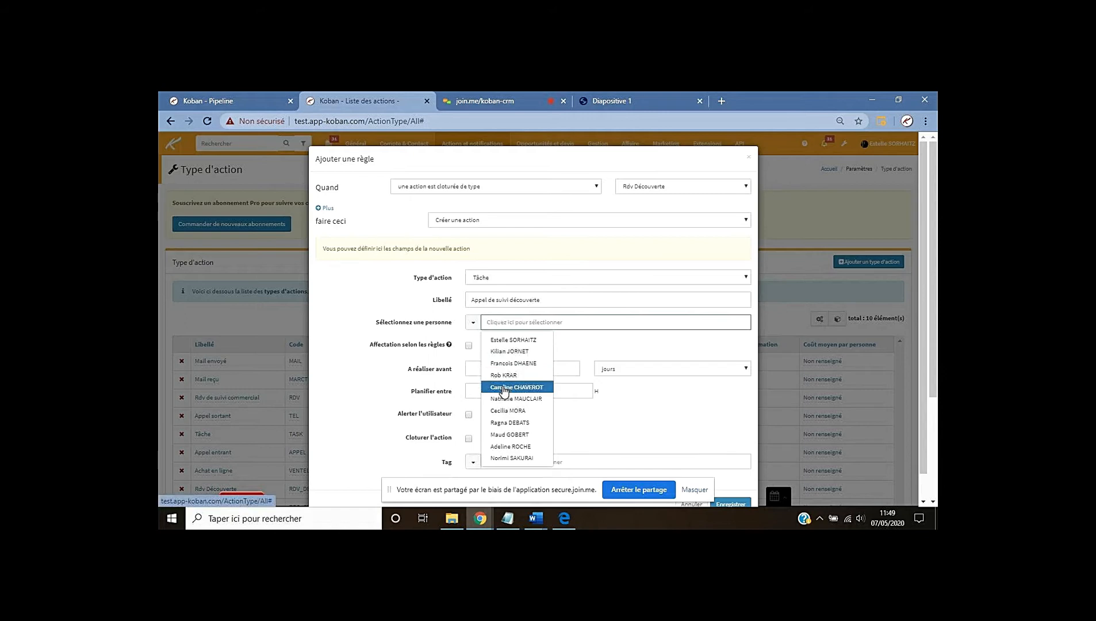
left_click(504, 390)
left_click(496, 369)
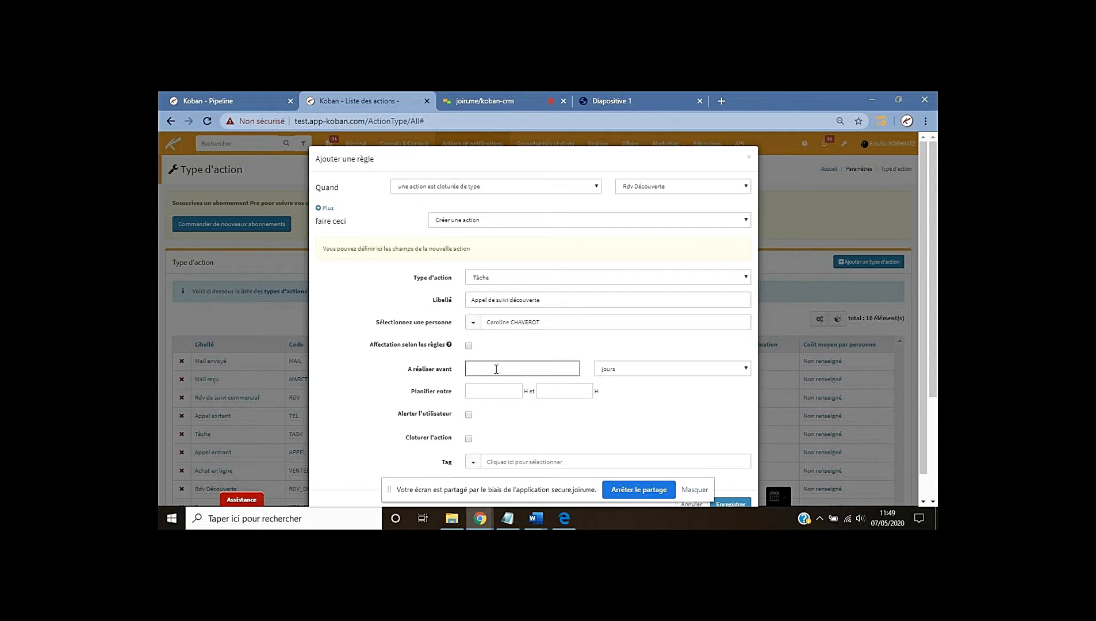
type("2")
scroll(707, 443, "down", 1)
left_click(732, 481)
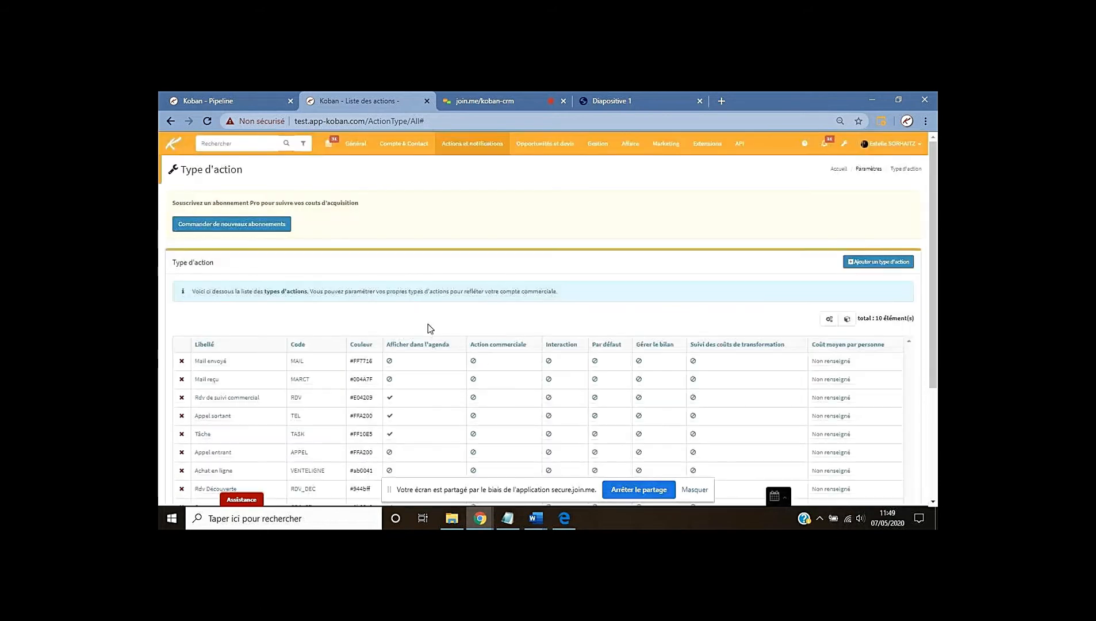
Refresh the dashboard and close Thursday's MONA Rdv Découverte meeting
left_click(247, 103)
left_click(171, 148)
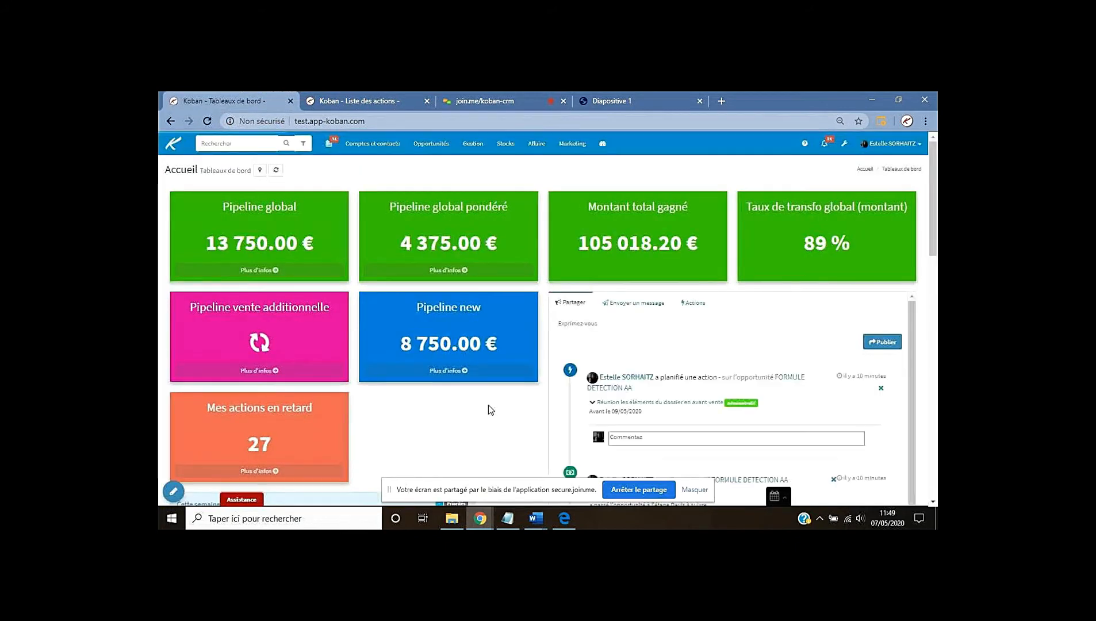
scroll(466, 405, "down", 5)
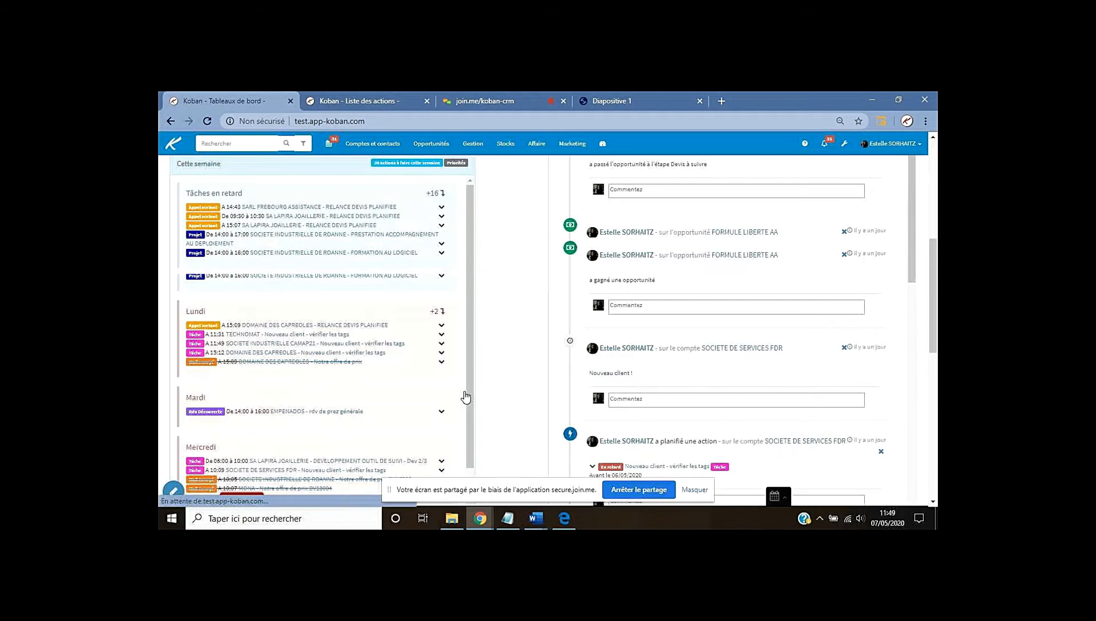
scroll(465, 397, "down", 3)
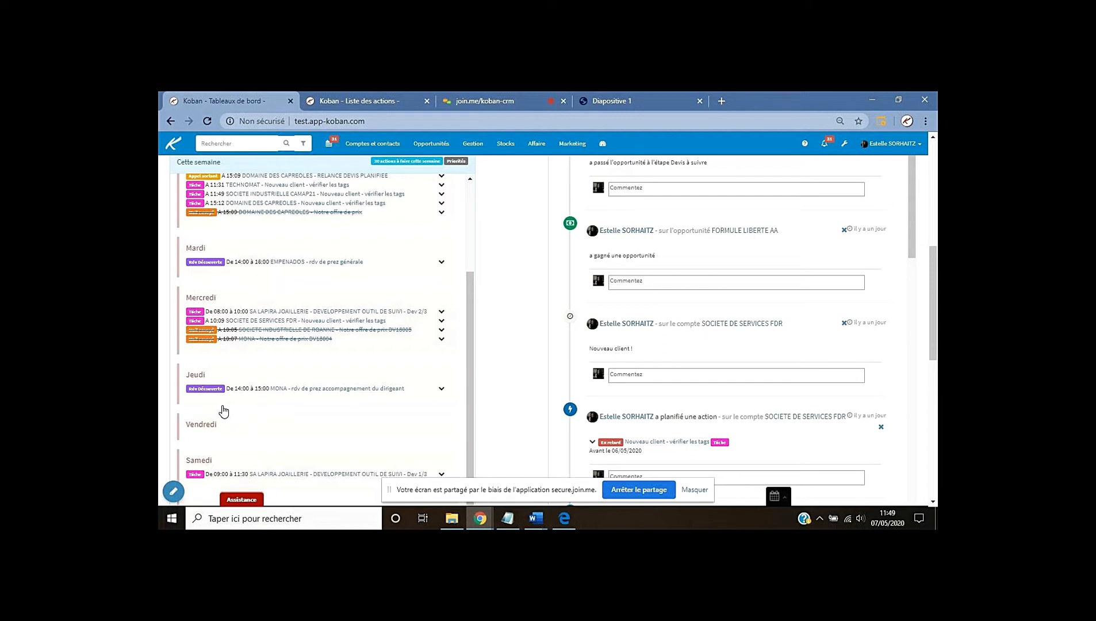
left_click(319, 389)
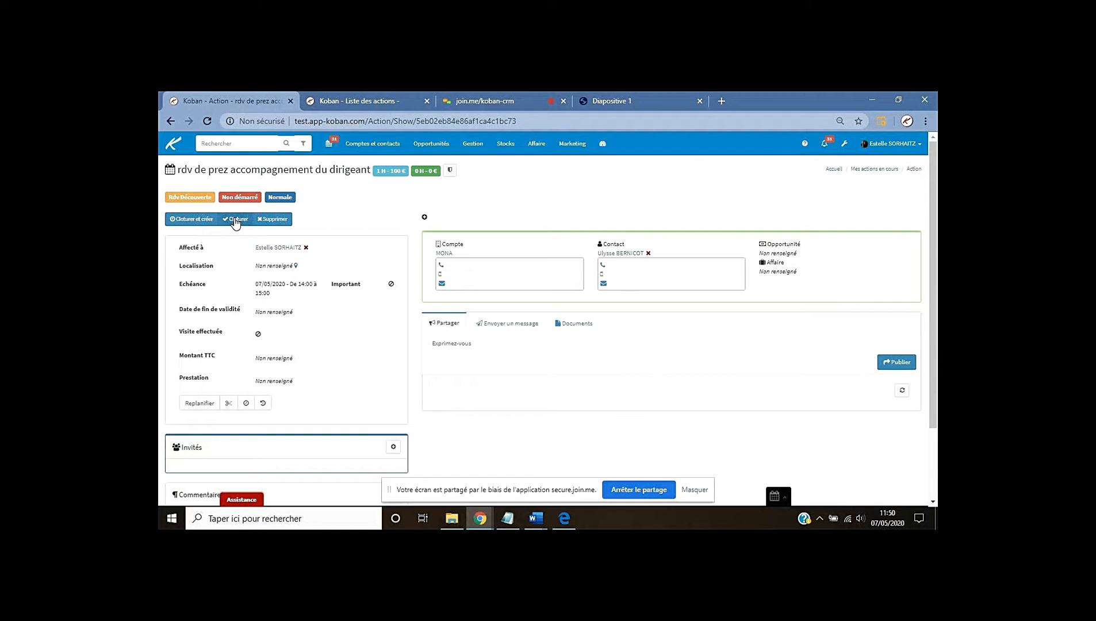
left_click(236, 220)
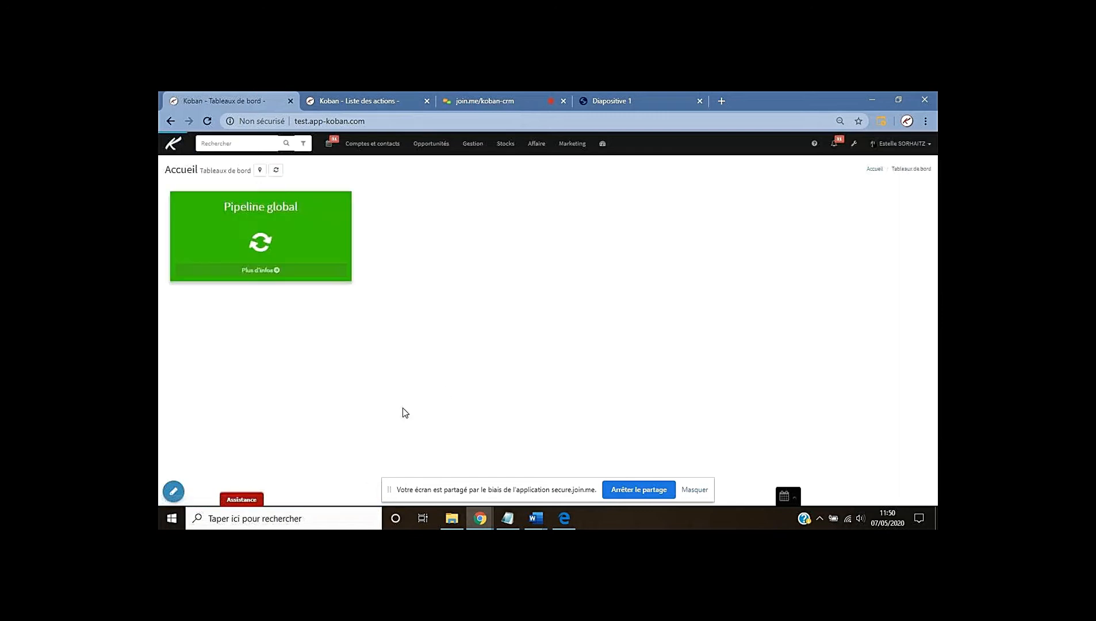
Close Tuesday's EMPENADOS meeting via its options menu, then return to the slides
scroll(473, 433, "down", 4)
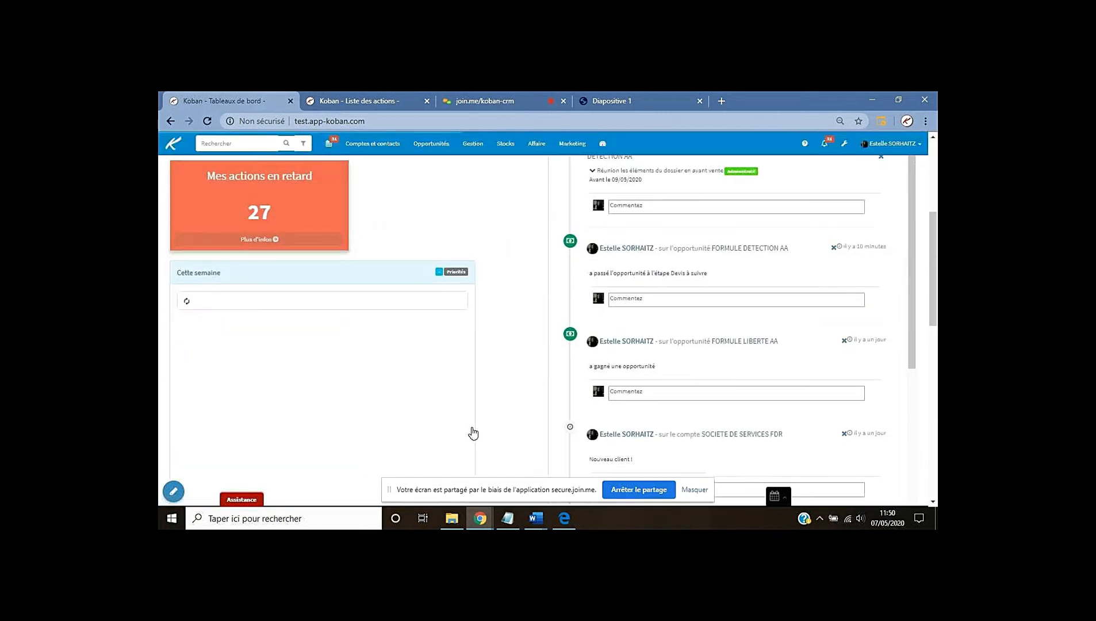
scroll(501, 420, "down", 1)
scroll(500, 415, "down", 1)
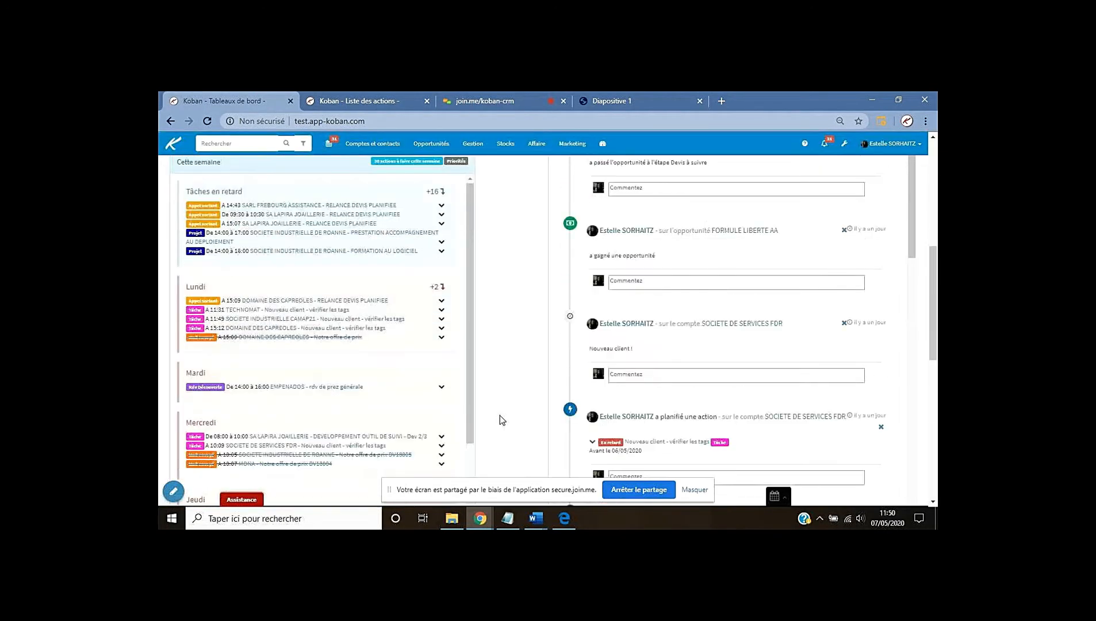
left_click(441, 388)
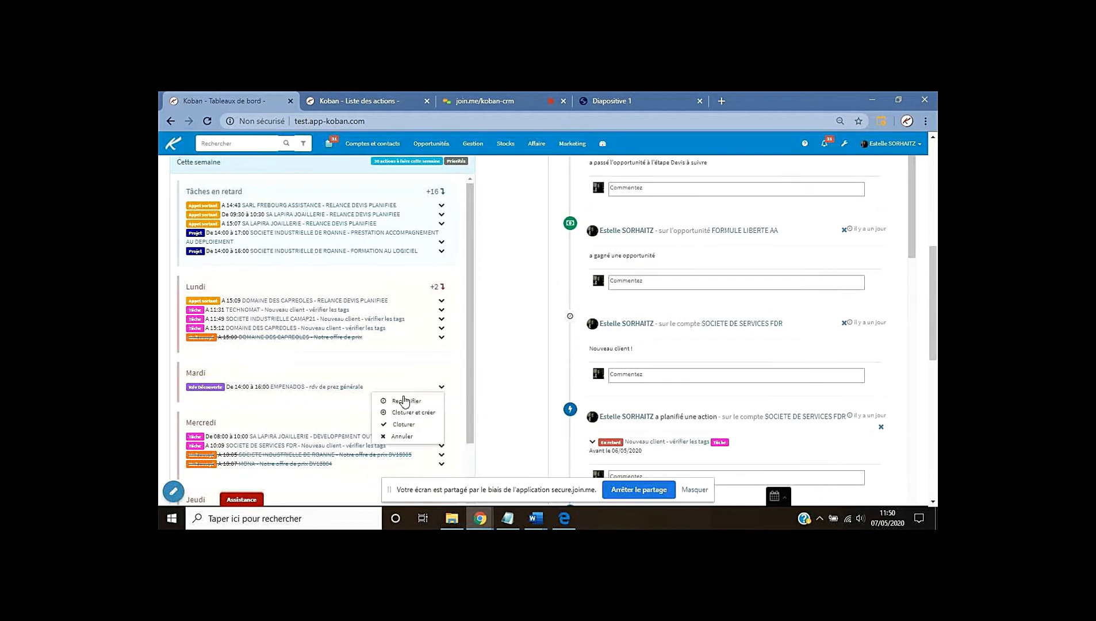
left_click(402, 425)
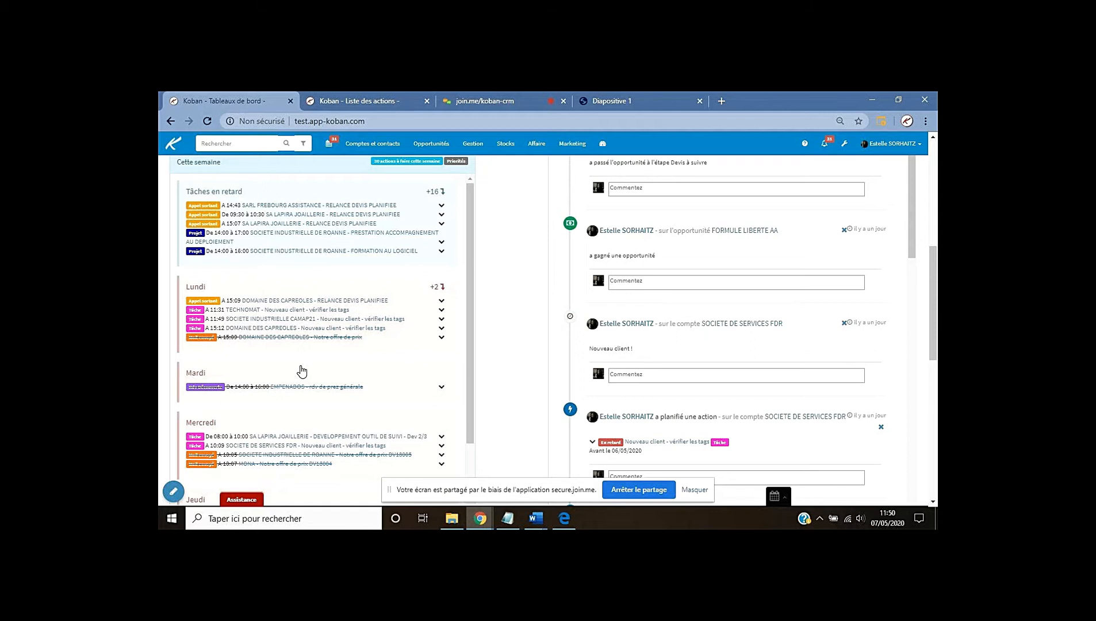
left_click(598, 100)
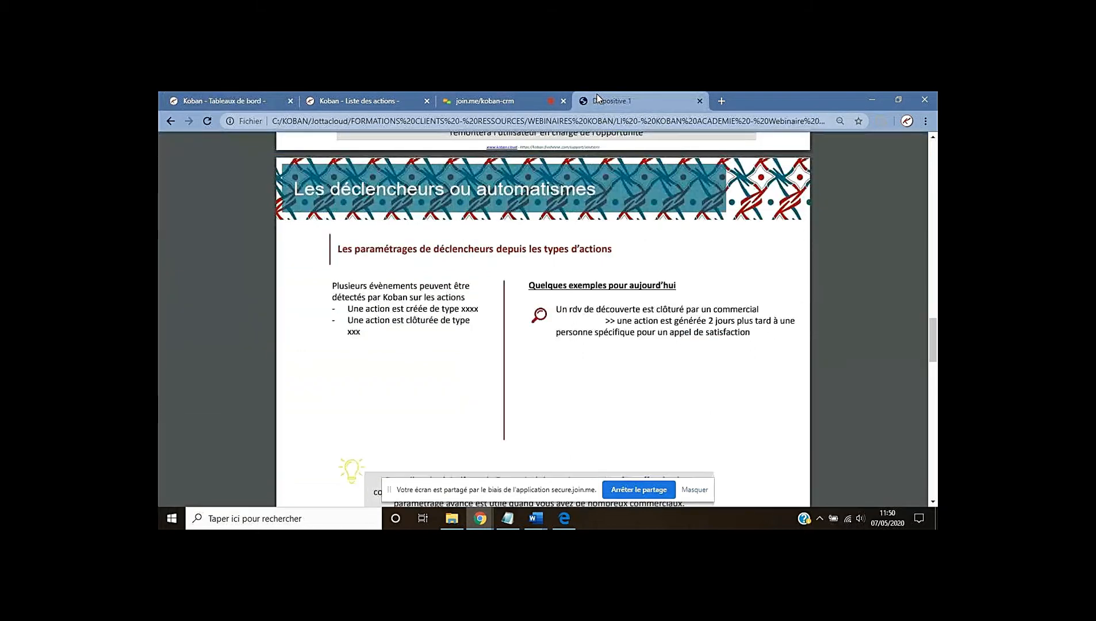
Check the join.me chat, then scroll the slides to page 6 on criteria-based assignment
left_click(470, 100)
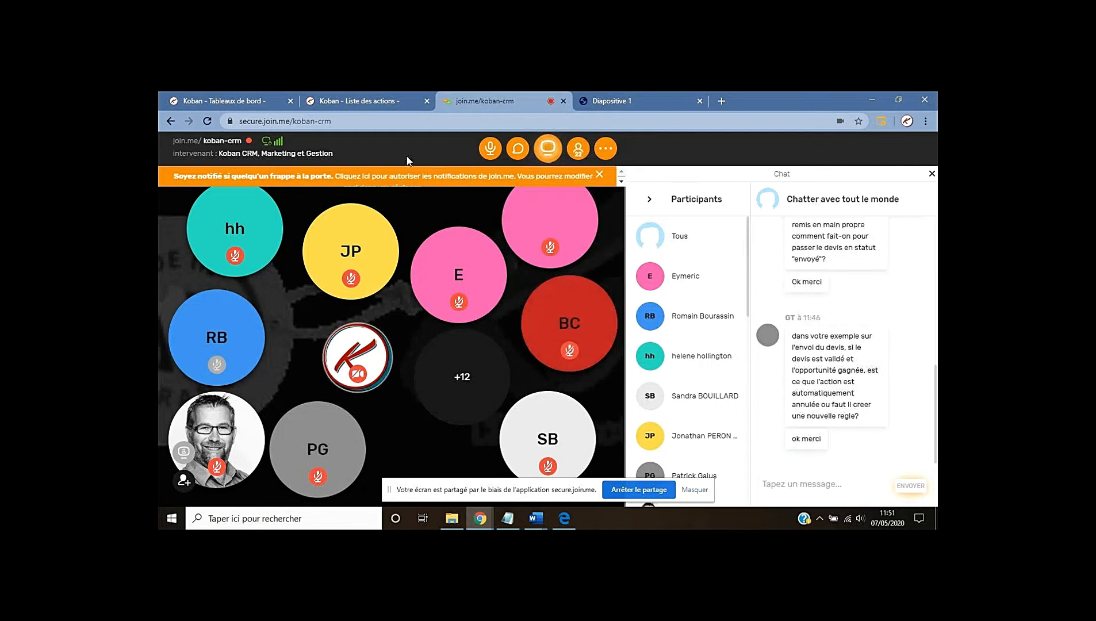
left_click(622, 102)
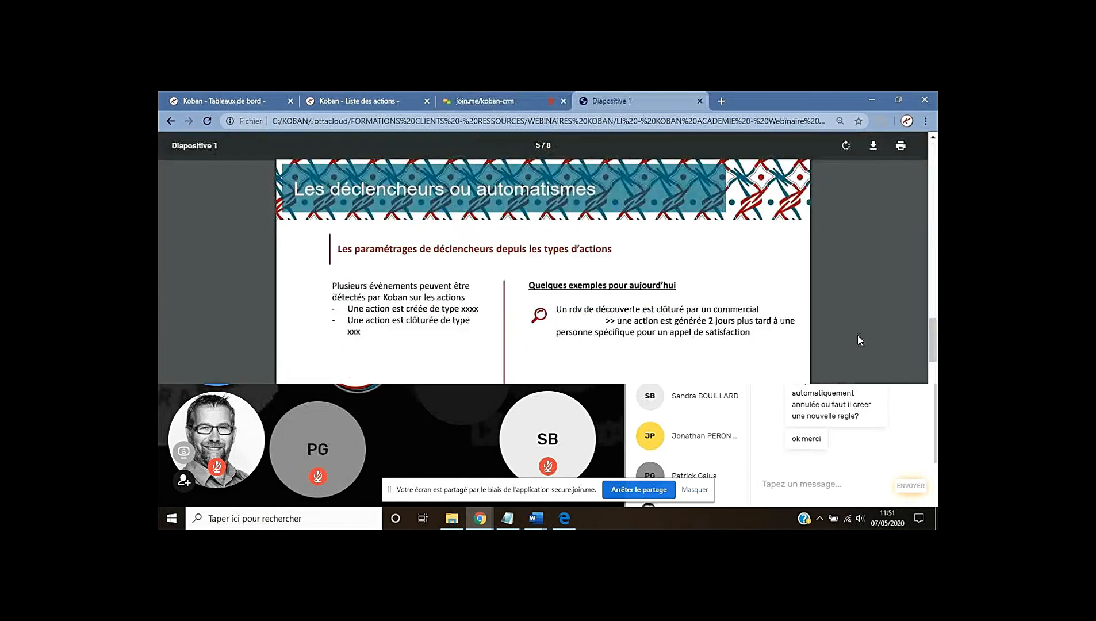
scroll(856, 336, "down", 4)
scroll(845, 337, "down", 4)
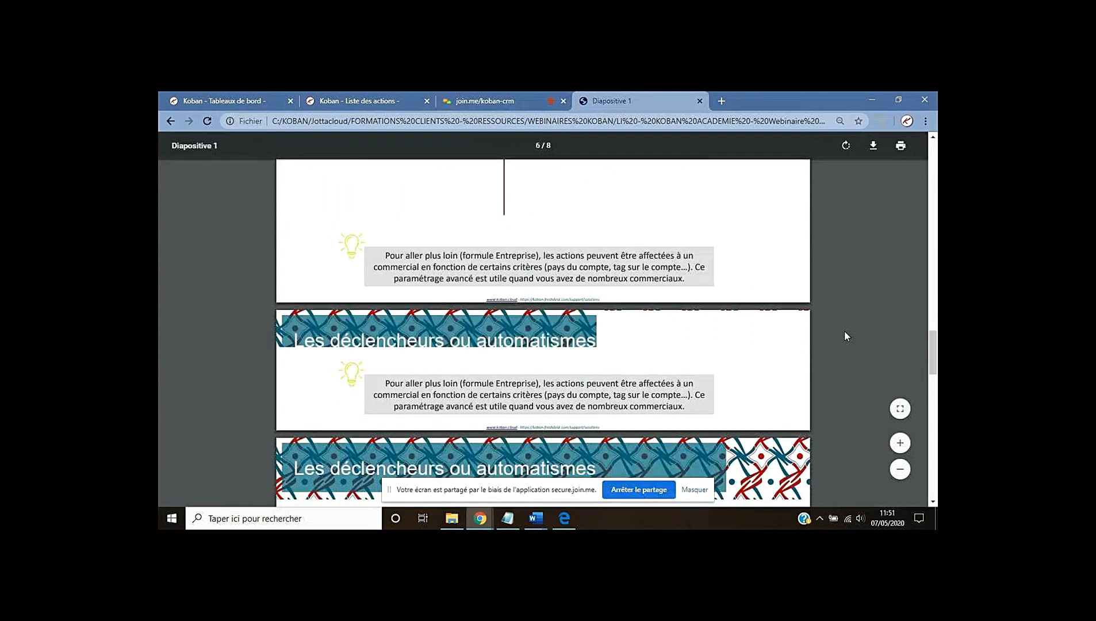
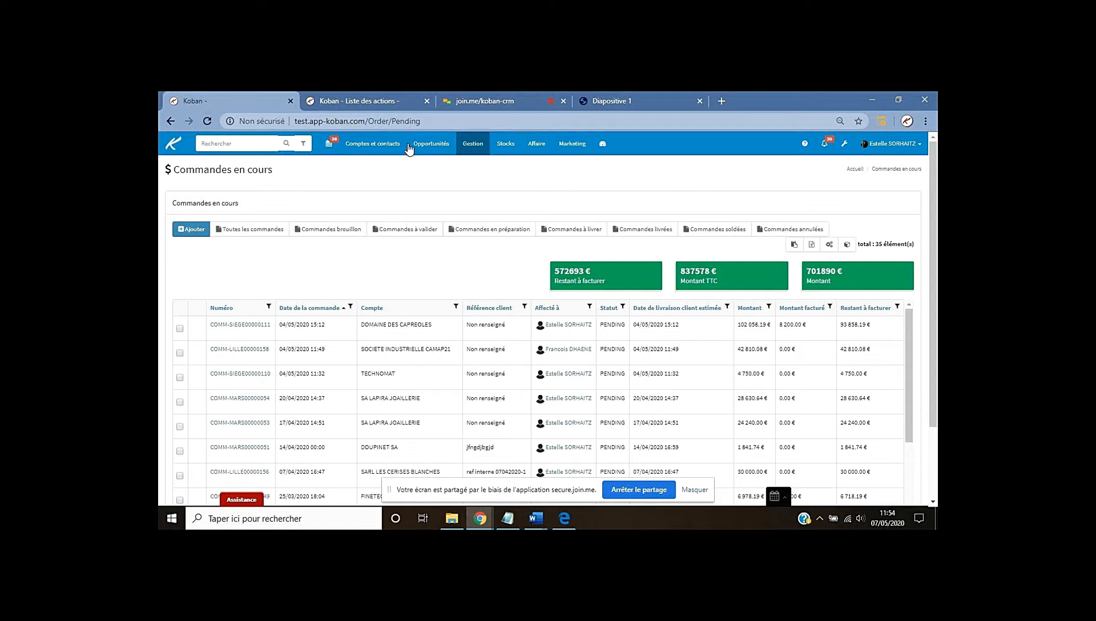
Open the Options Commandes settings page from the Gestion menu, under Gestion client
left_click(367, 103)
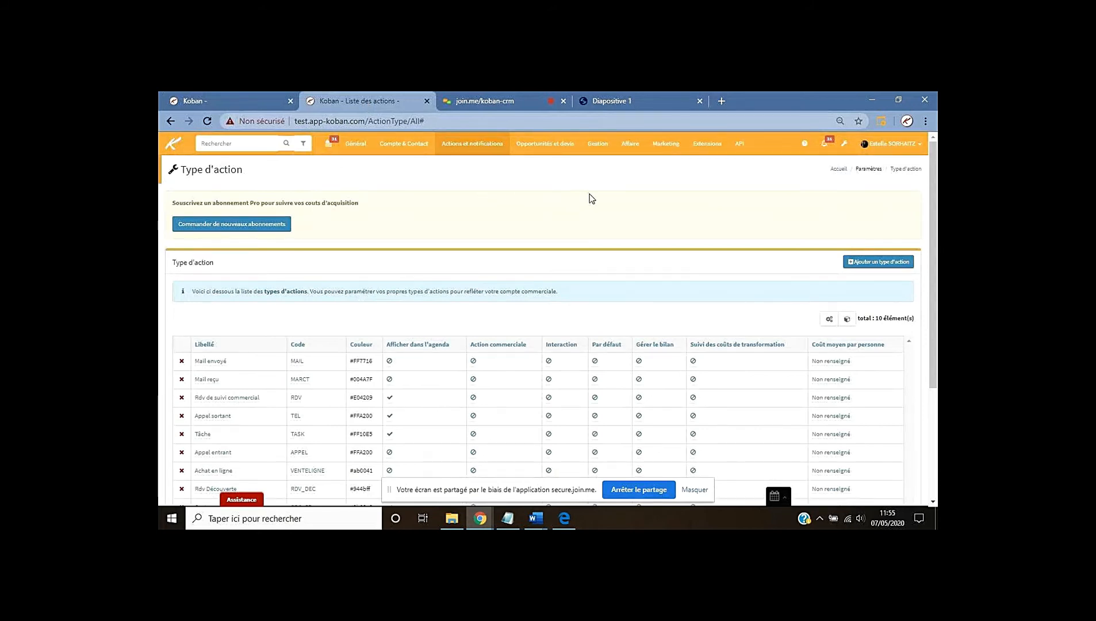
left_click(598, 147)
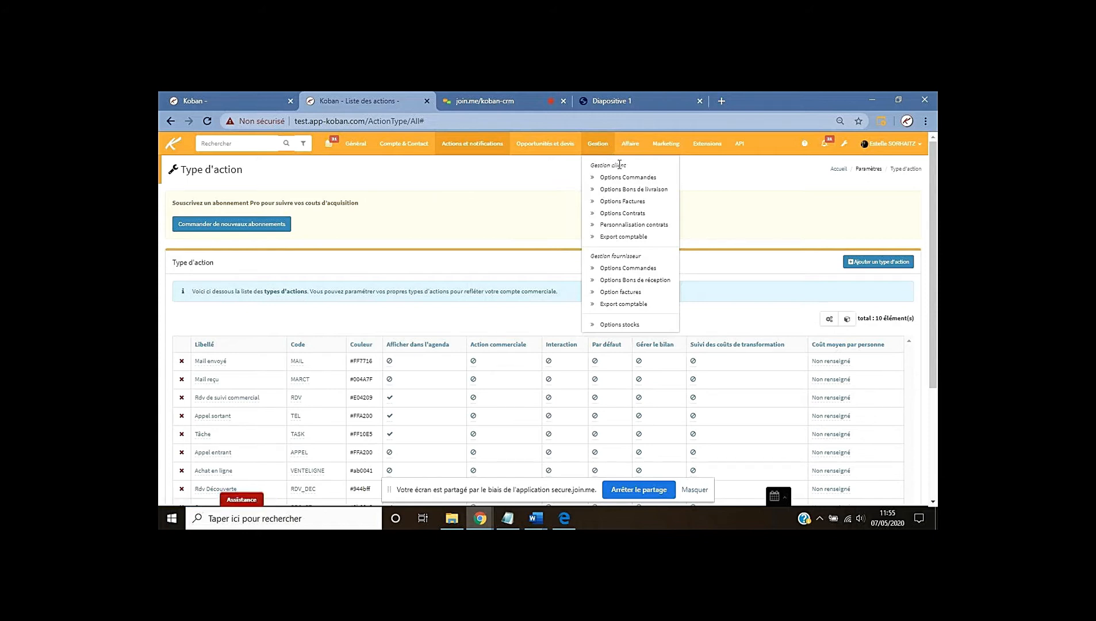
left_click(634, 182)
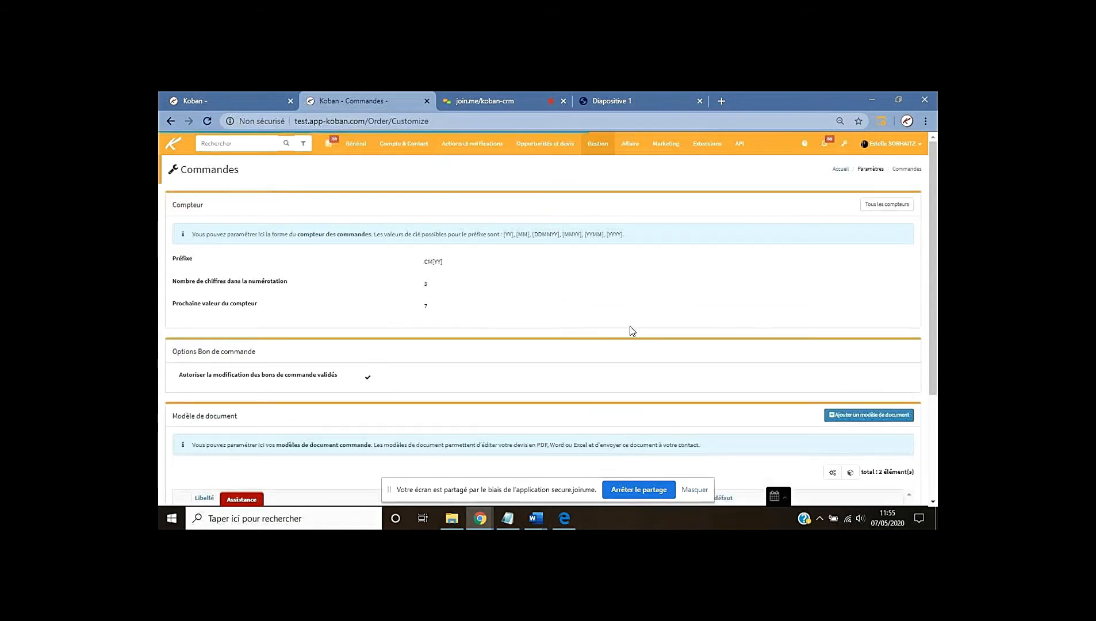
Add a new rule under Automatismes and open its list of trigger events
scroll(610, 320, "down", 3)
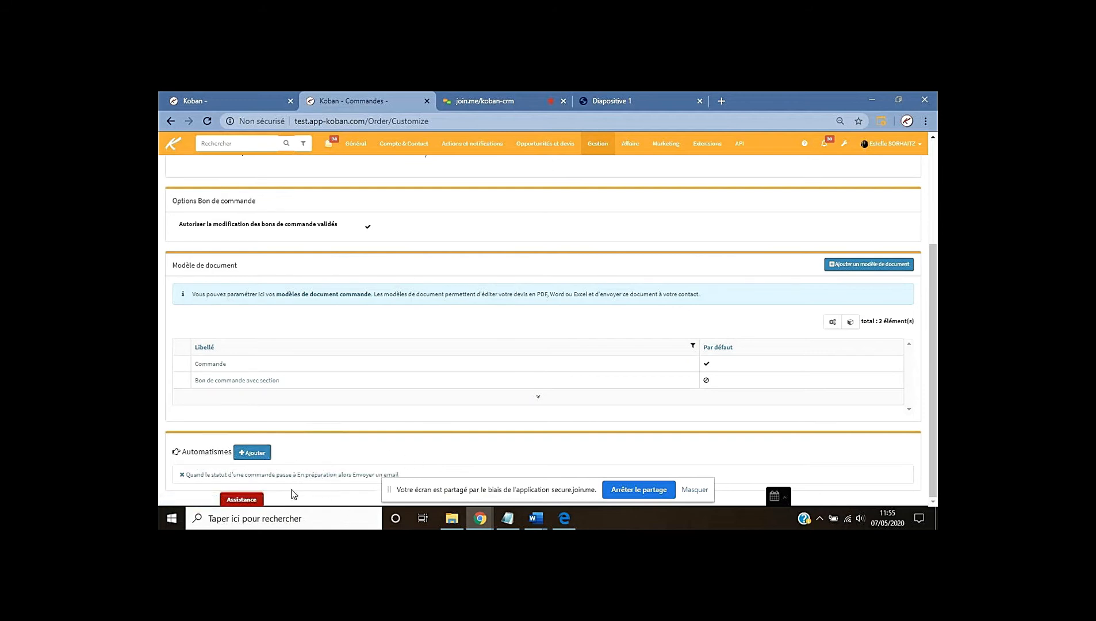
left_click(253, 452)
left_click(450, 190)
Trigger the rule when an order's status becomes 'En cours' and make it create an action
left_click(447, 206)
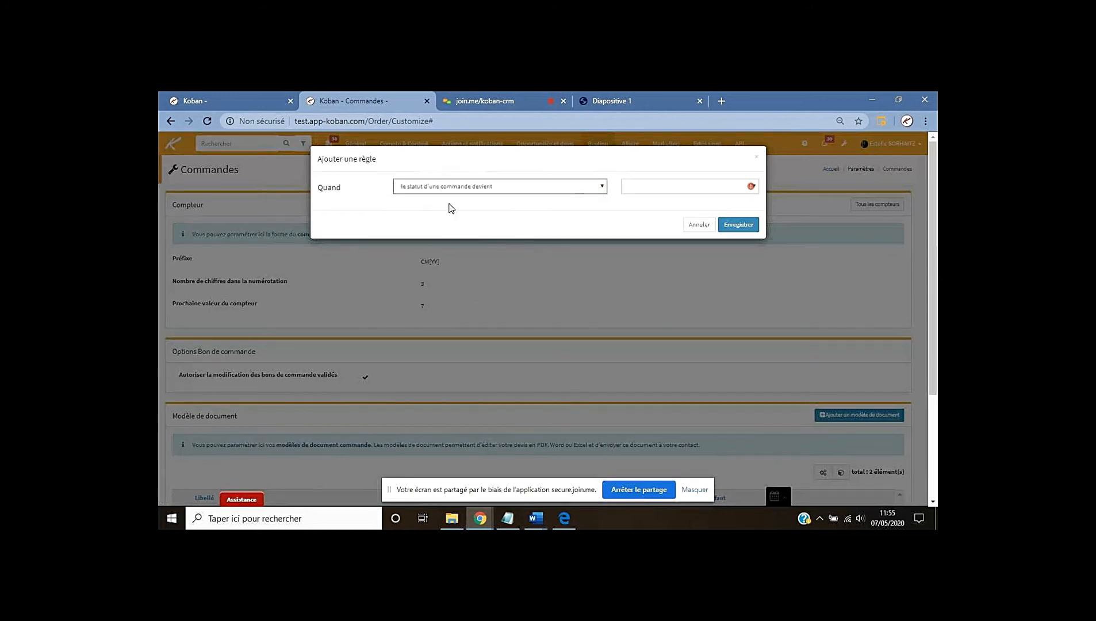
left_click(652, 189)
left_click(649, 206)
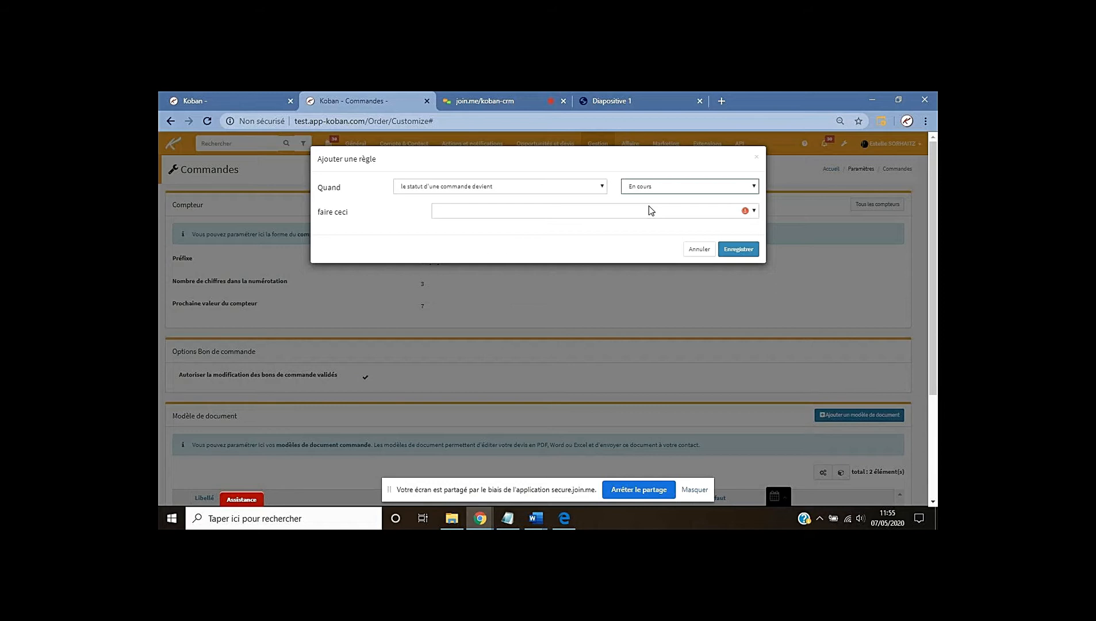
left_click(484, 212)
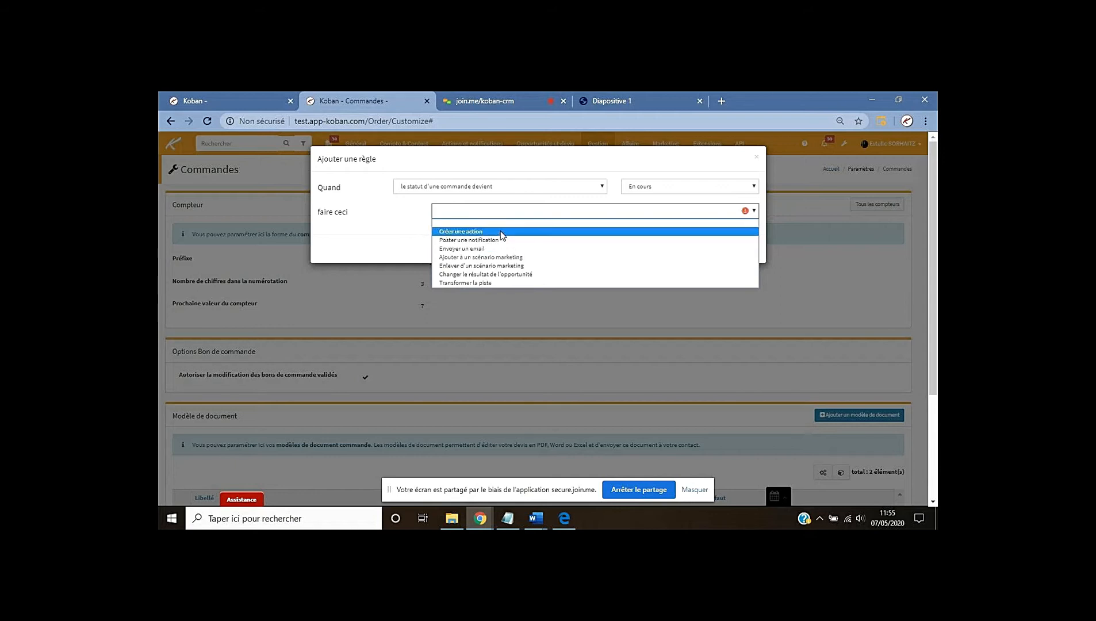
left_click(501, 232)
left_click(481, 269)
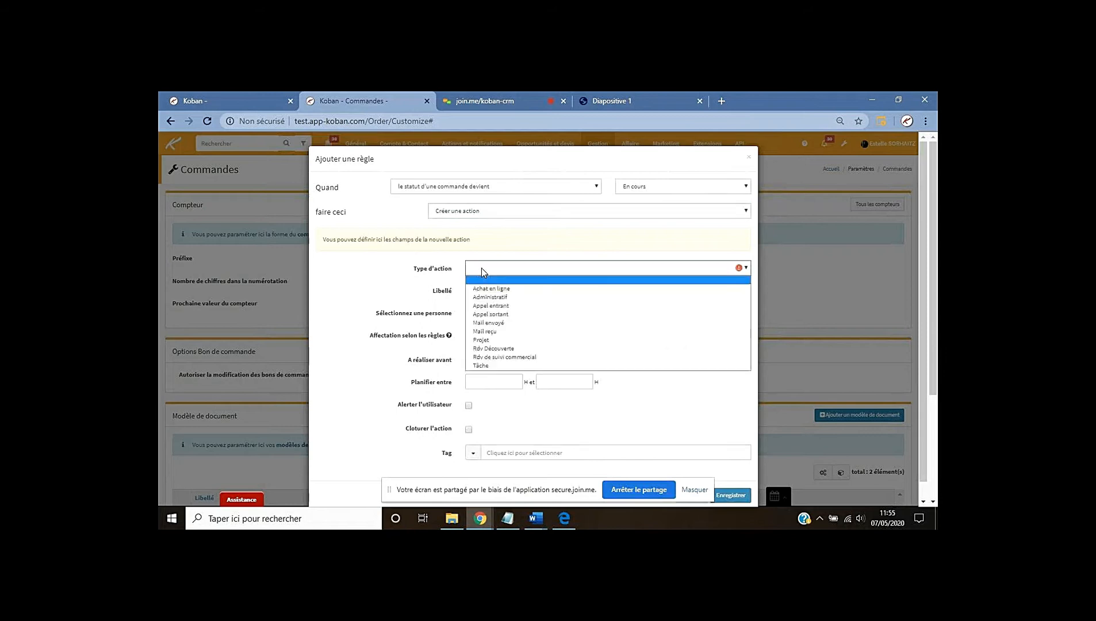
Make the action Administratif, labelled 'Commande validée - facturation à lancer', assigned to the chosen user
left_click(487, 299)
left_click(499, 291)
type("C")
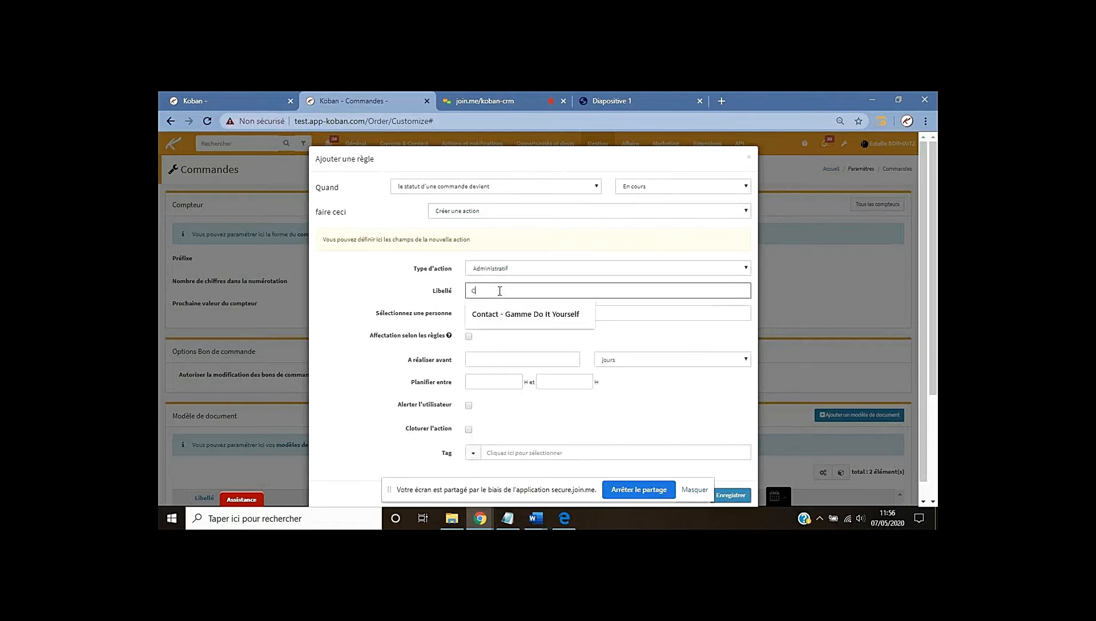
type("ommande validée - fact")
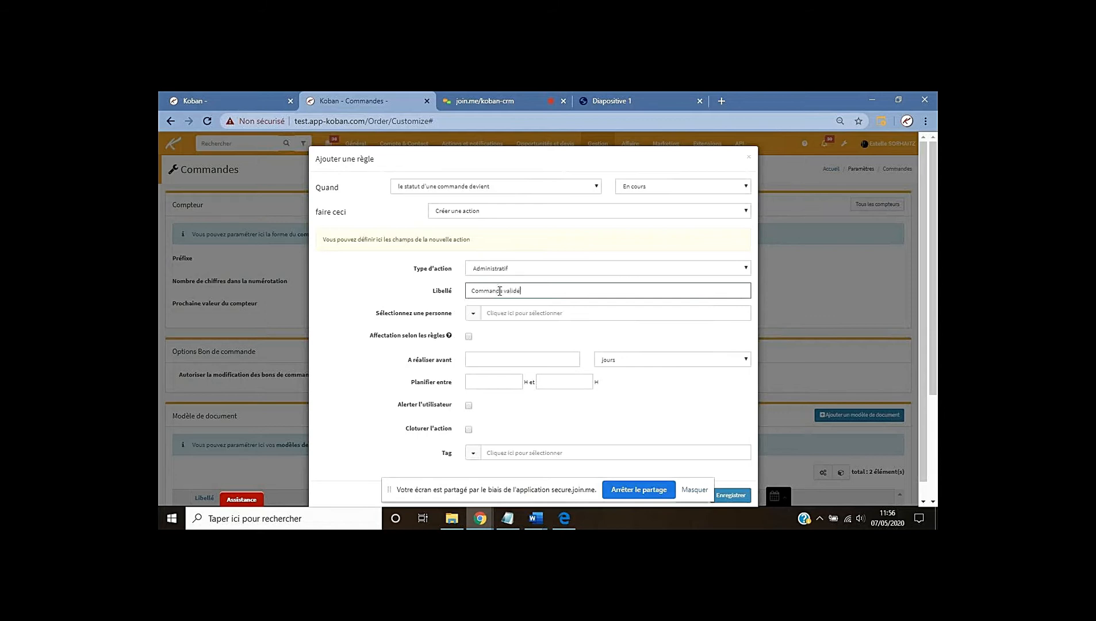
type("uration à lancer")
left_click(520, 316)
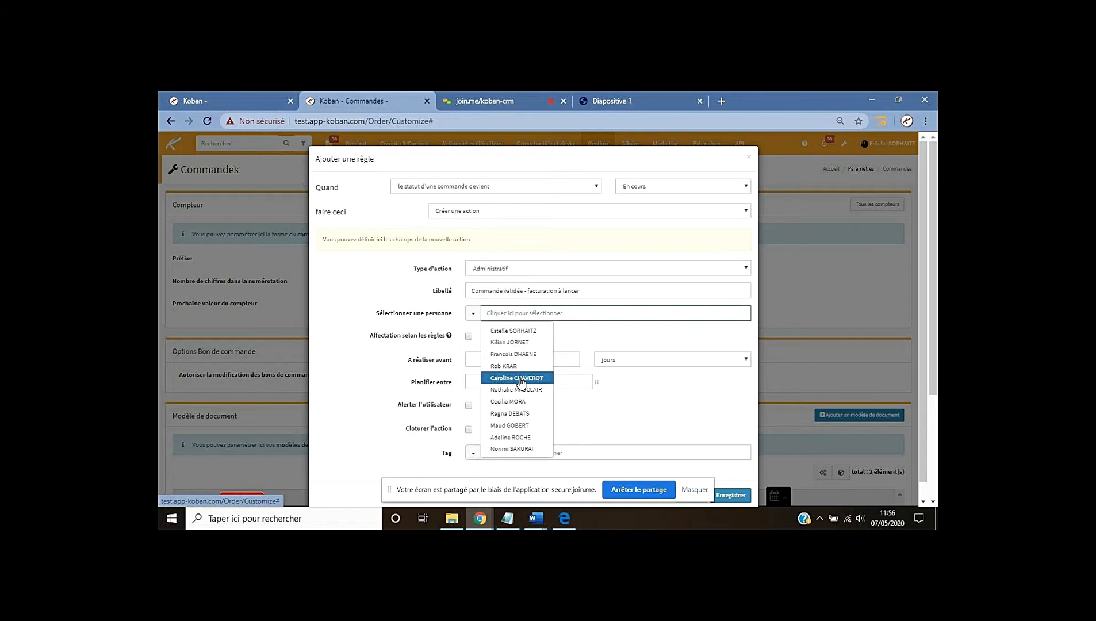
left_click(522, 378)
left_click(487, 356)
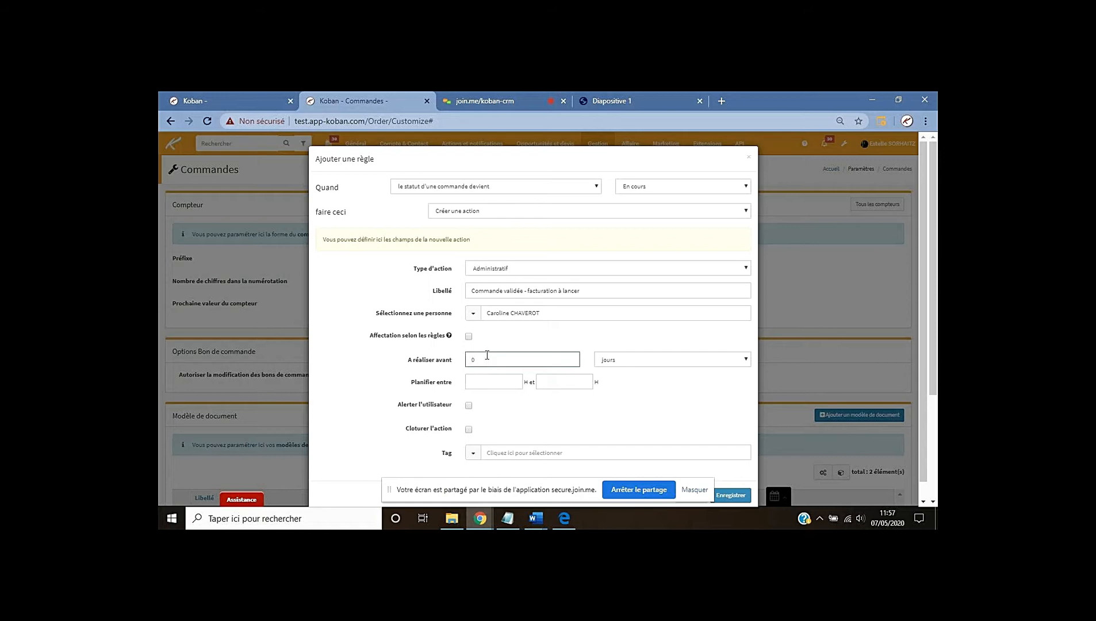
Save the rule with Enregistrer and return to slide 6, 'Les déclencheurs ou automatismes'
left_click(731, 495)
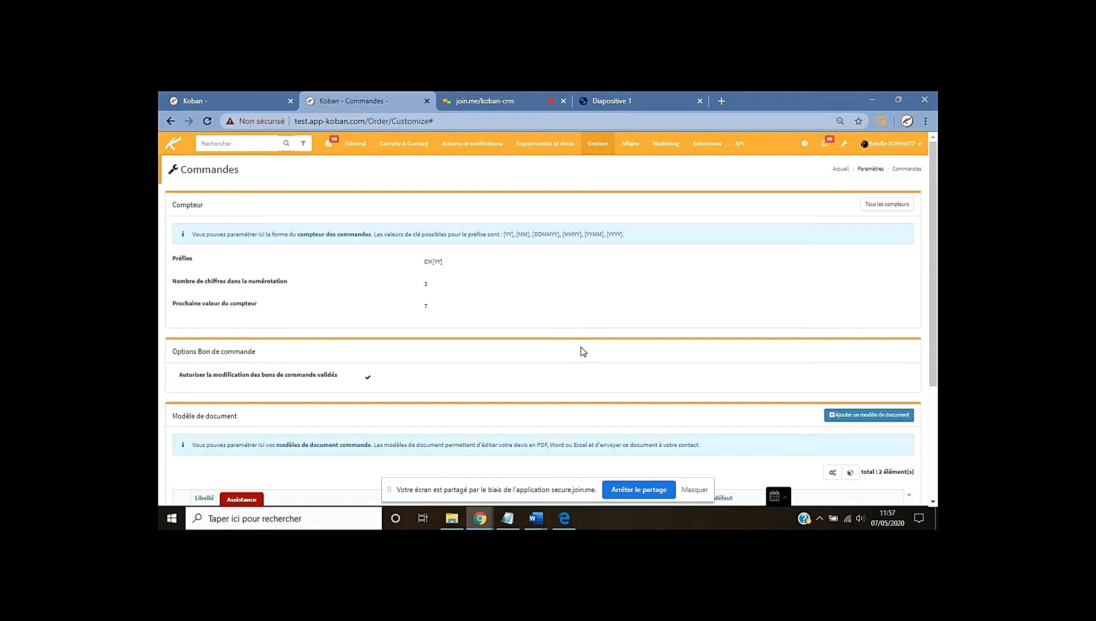
left_click(622, 98)
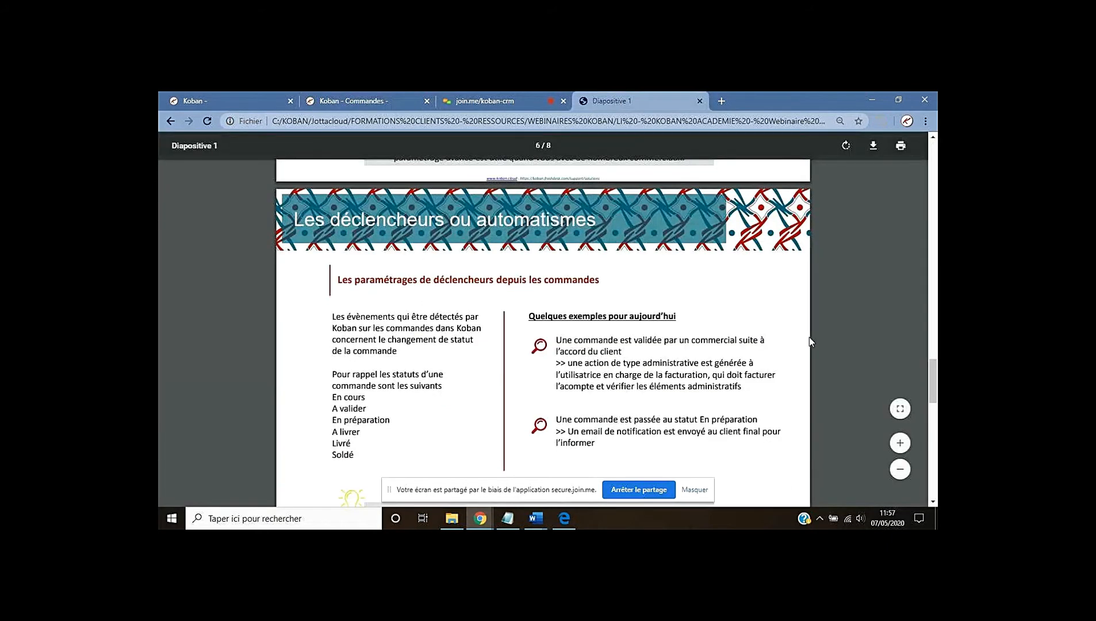
scroll(809, 339, "down", 1)
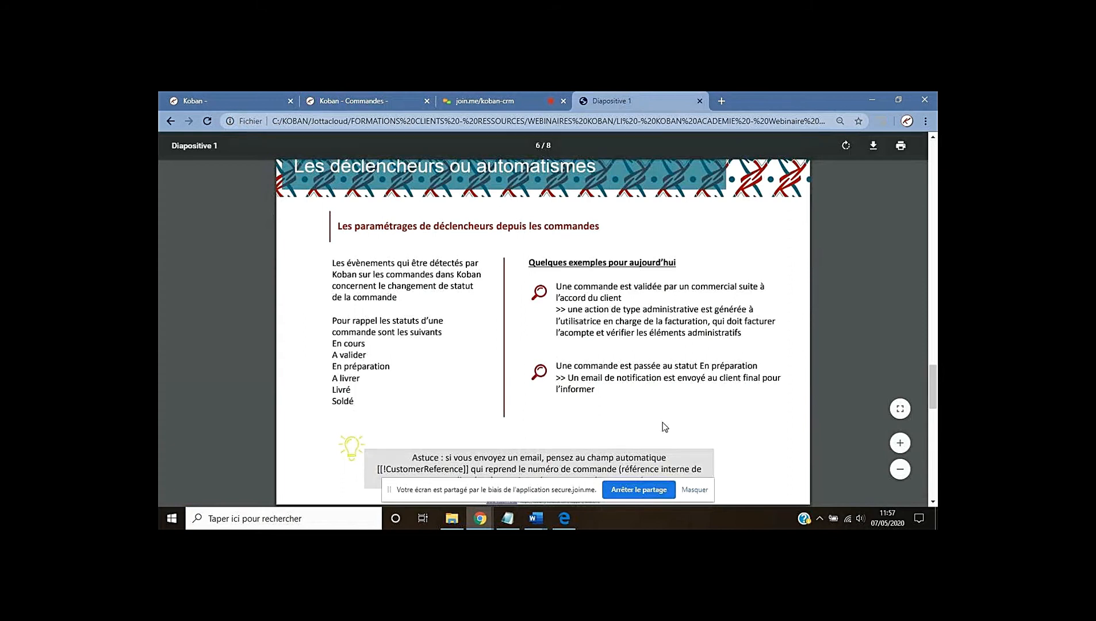
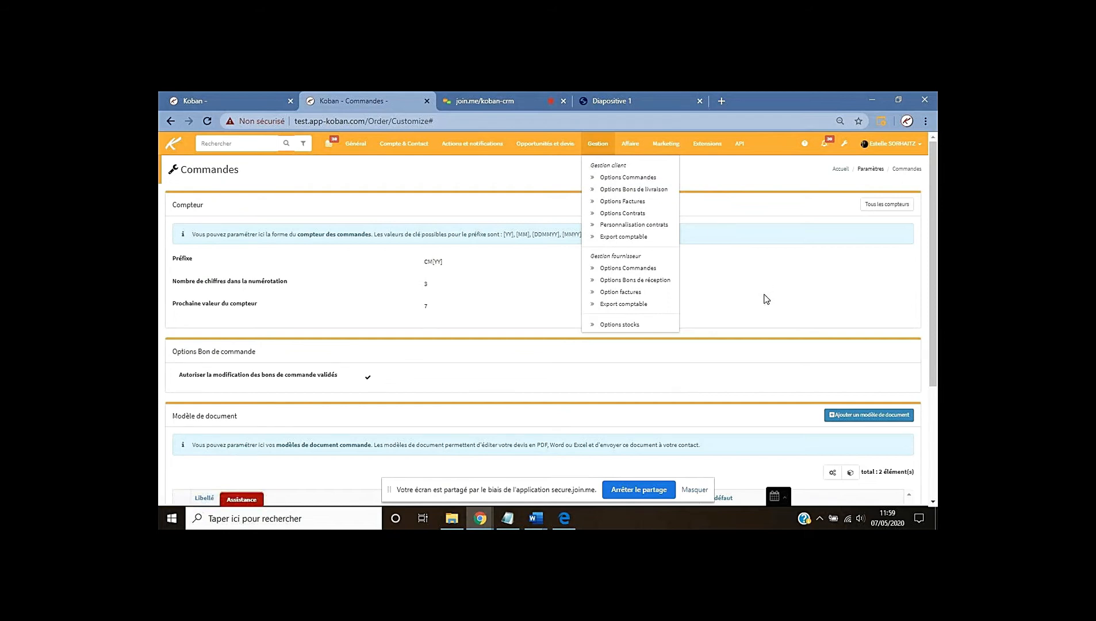
Scroll the order settings page down to its two existing Automatismes rules
scroll(225, 423, "down", 3)
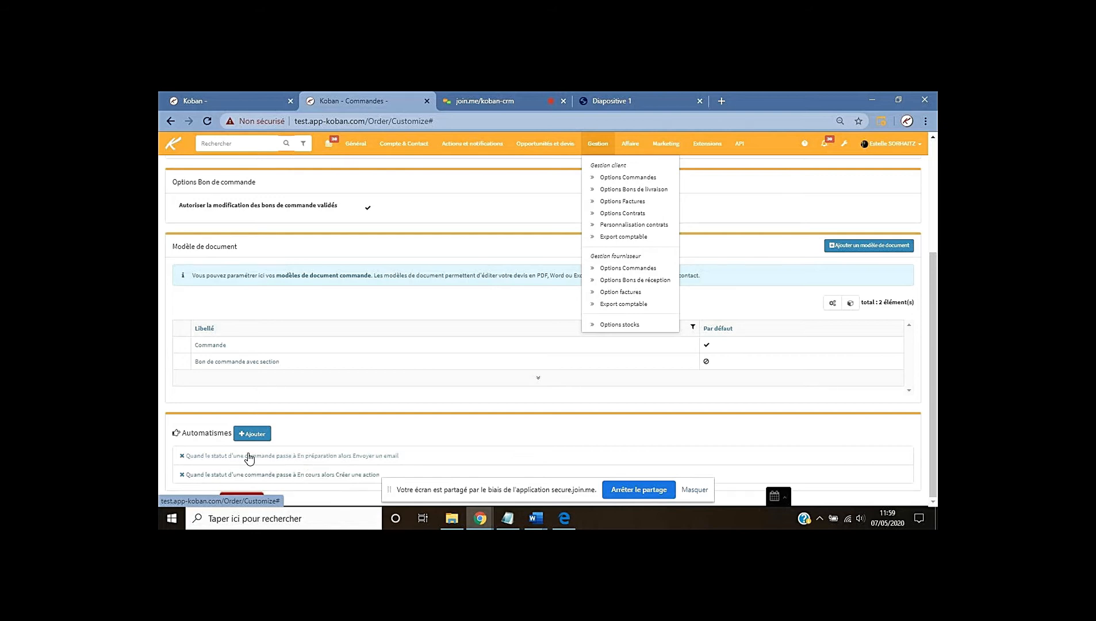
Add a rule where the order status becoming 'En préparation' triggers 'Envoyer un email'
left_click(253, 434)
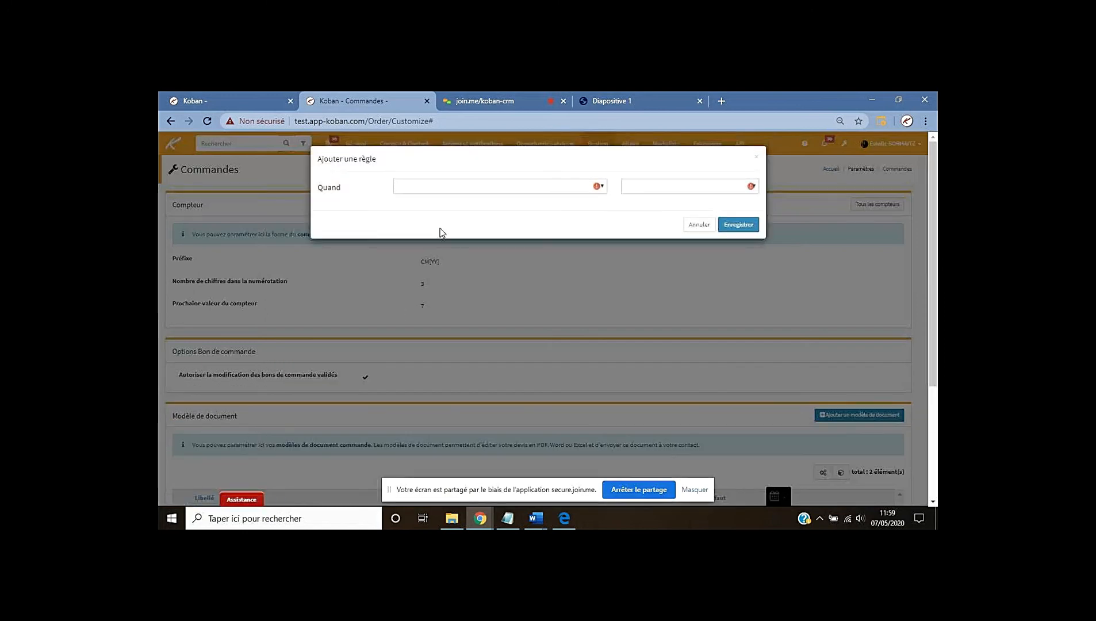
left_click(437, 186)
left_click(436, 206)
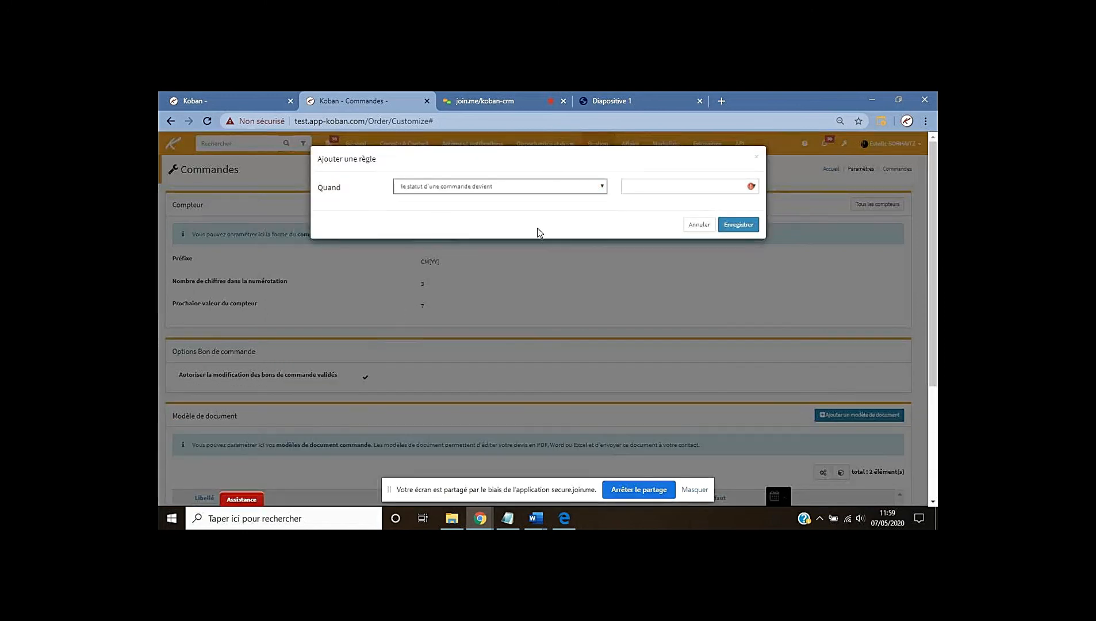
left_click(632, 187)
left_click(648, 224)
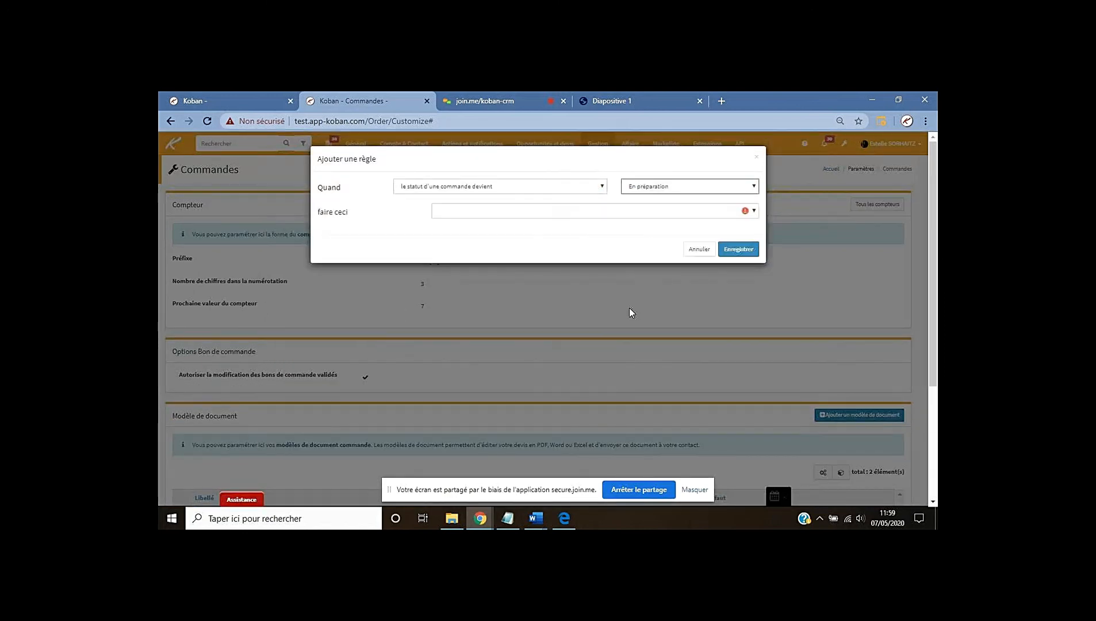
left_click(455, 215)
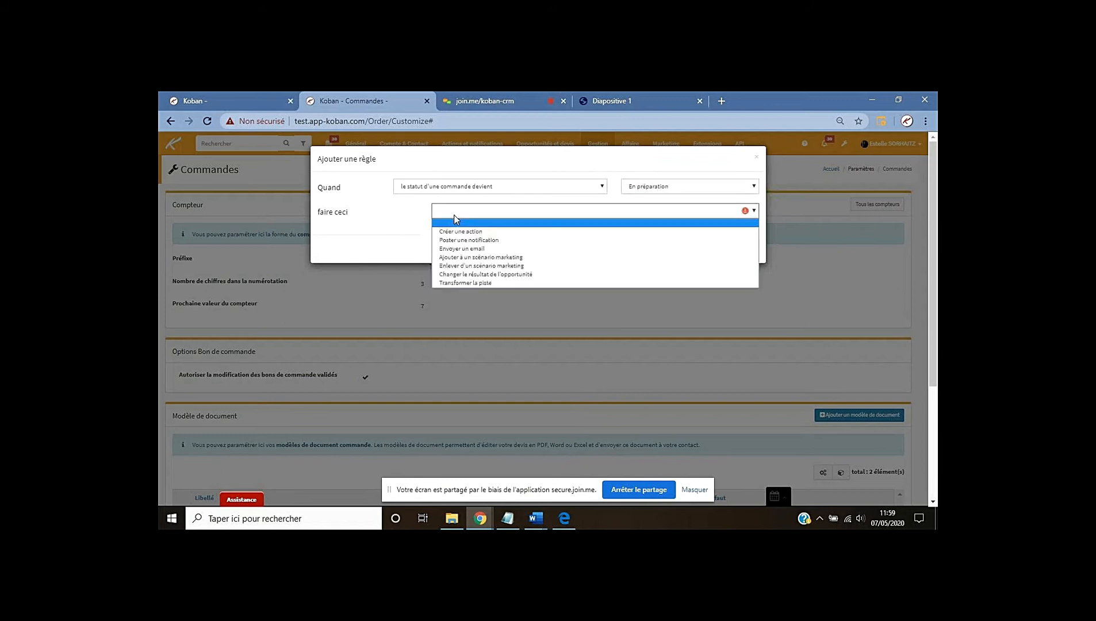
left_click(464, 249)
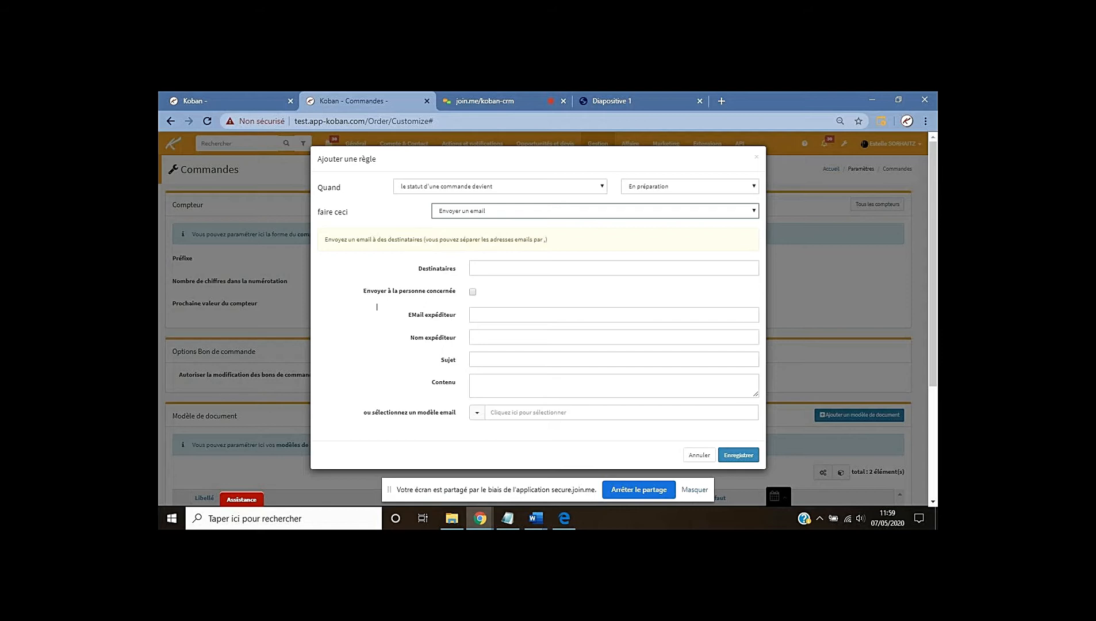
Make the rule's email go to the person concerned
left_click(473, 292)
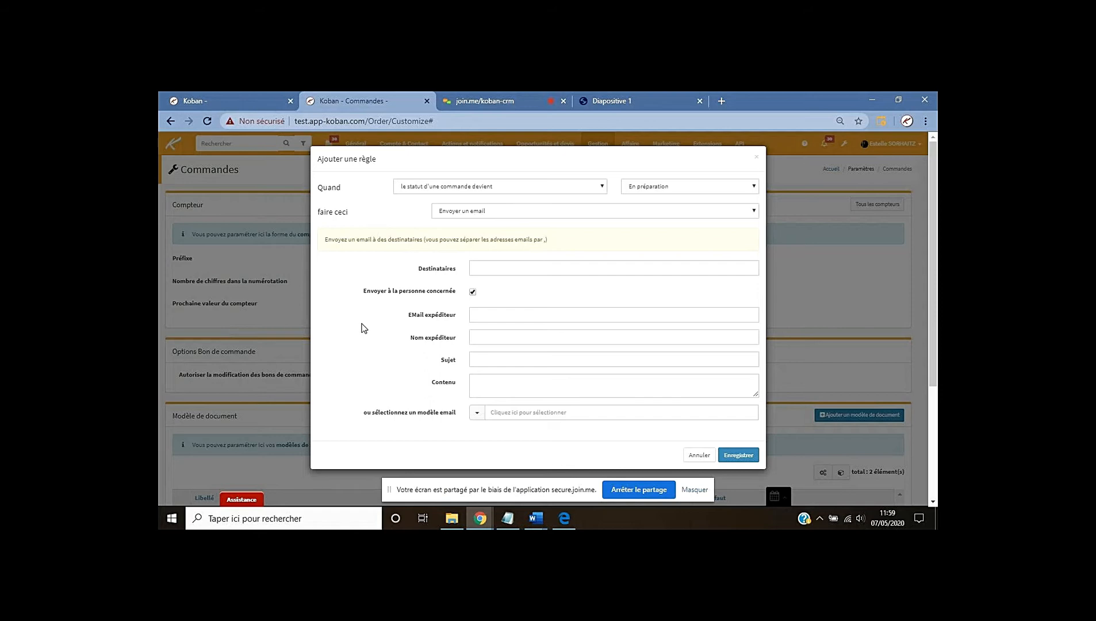
left_click(490, 315)
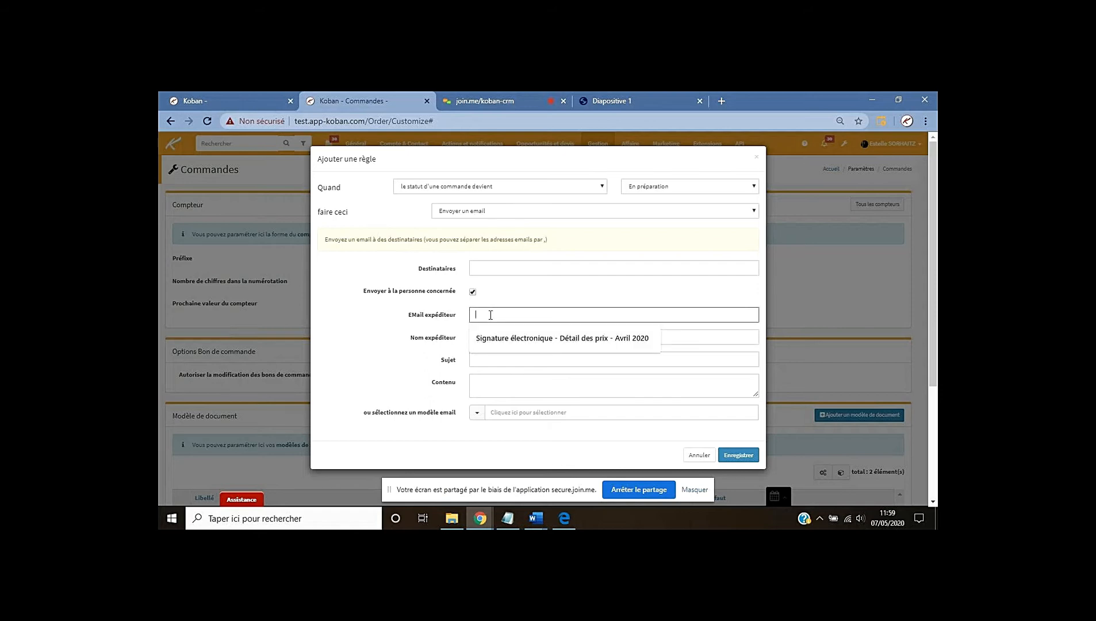
left_click(362, 315)
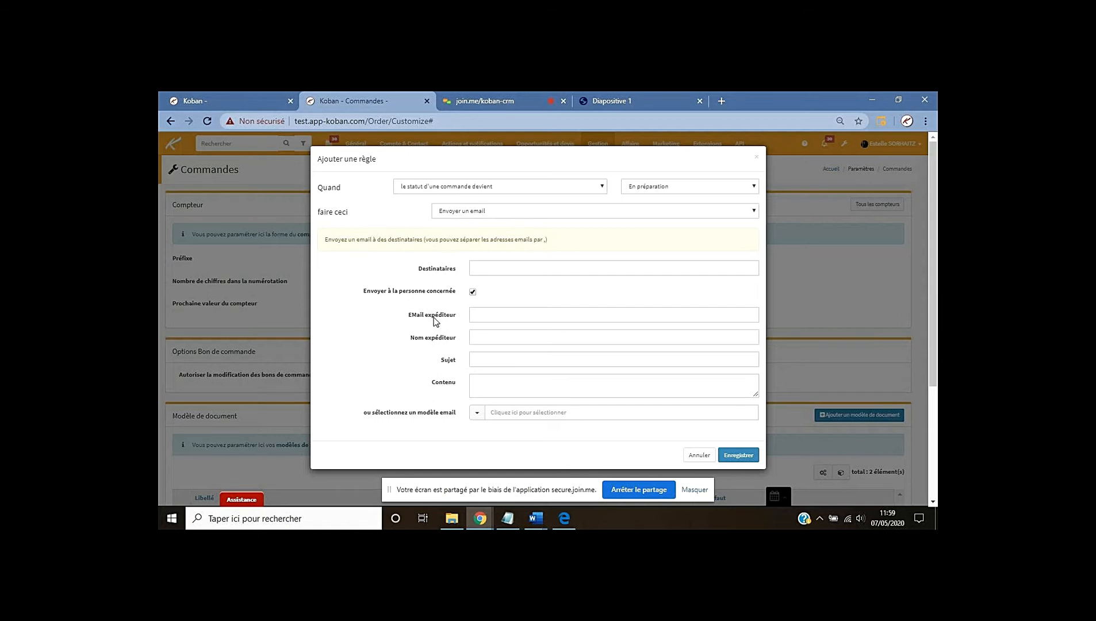
left_click(487, 317)
Set sender name 'Ateliers Koban' and the sender's company e-mail address
left_click(487, 337)
type("Ateliers K")
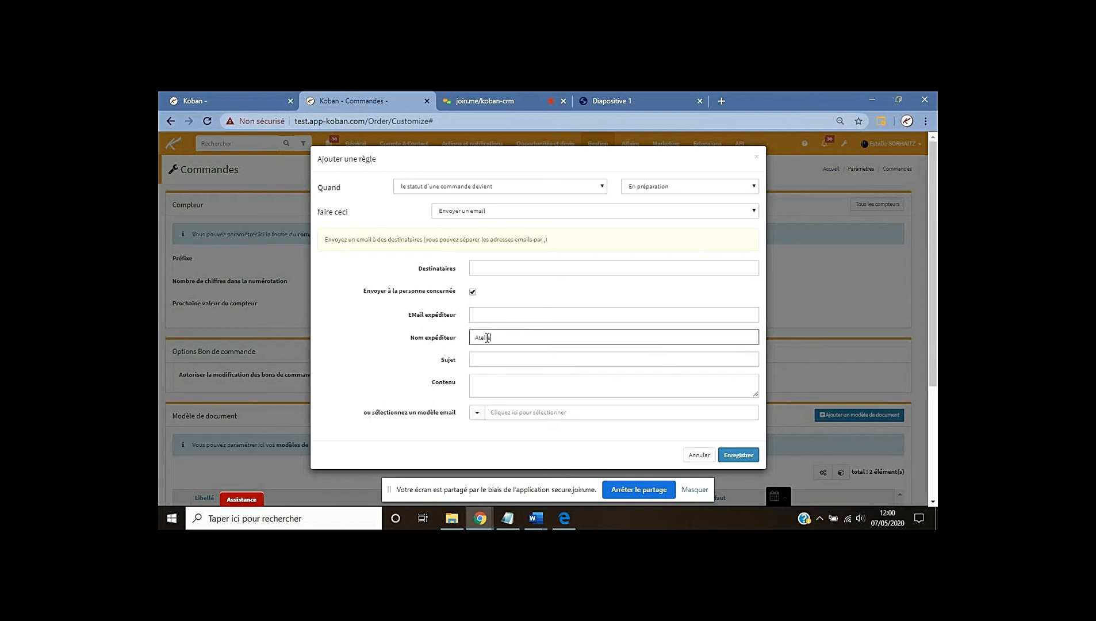
type("obna")
type("an")
left_click(484, 315)
left_click(356, 377)
left_click(494, 359)
left_click(406, 376)
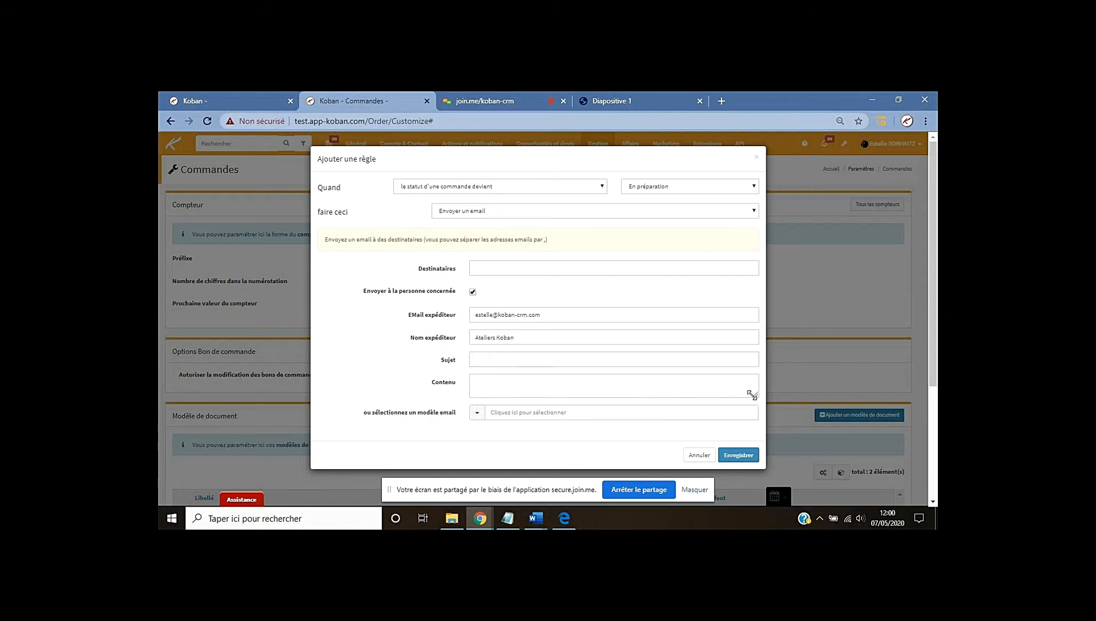
Cancel the new rule form and scroll back to the two existing Automatismes rules
left_click_drag(753, 394, 734, 452)
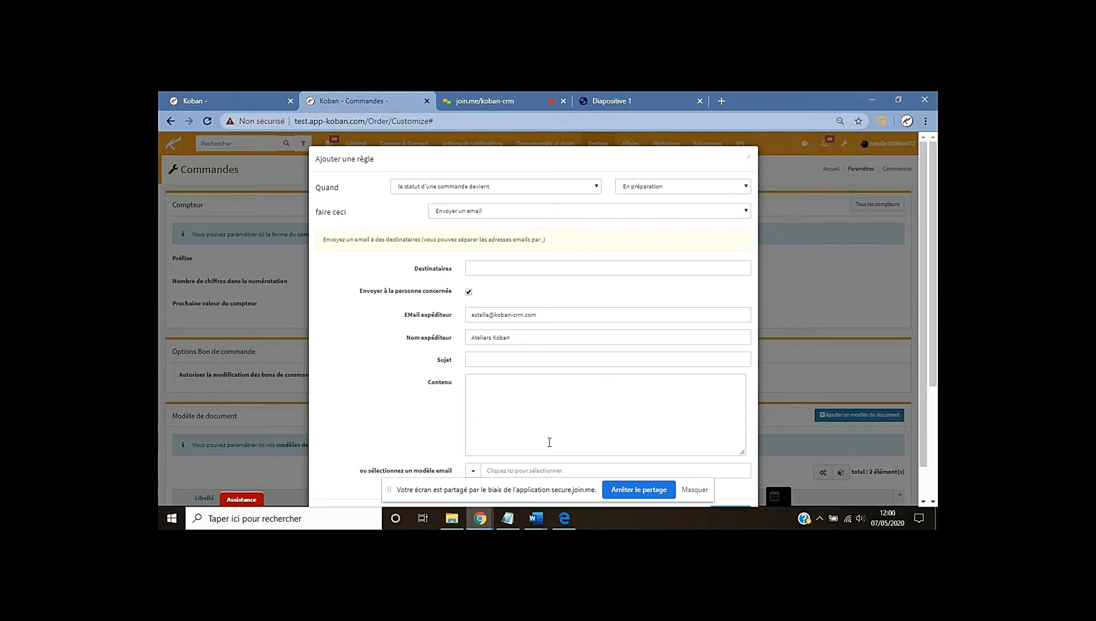
scroll(321, 396, "down", 1)
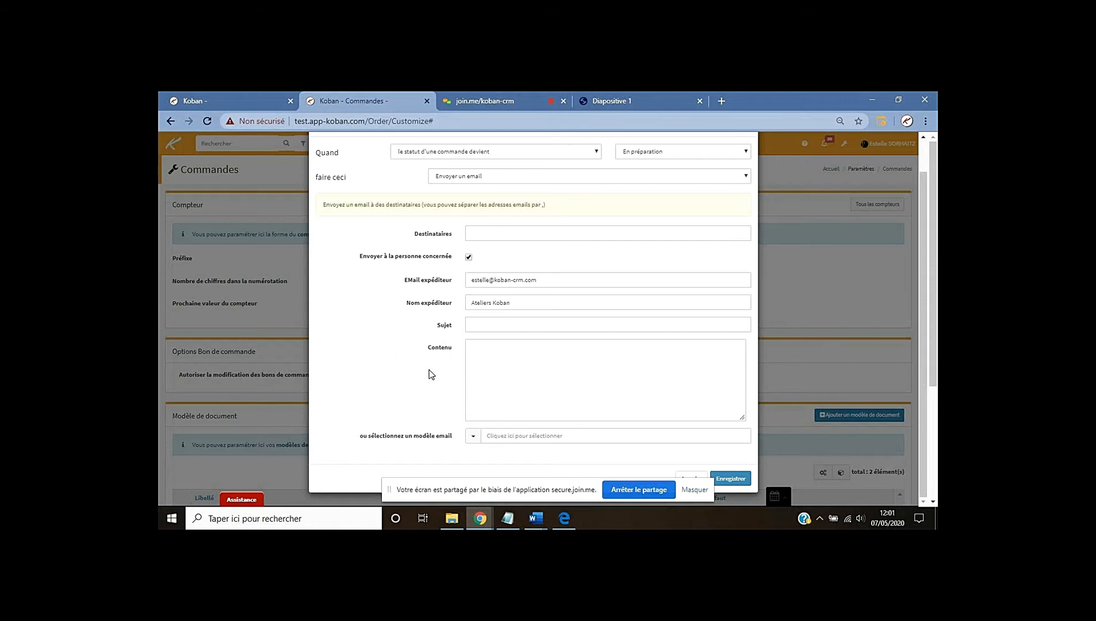
scroll(365, 369, "down", 1)
scroll(364, 368, "down", 1)
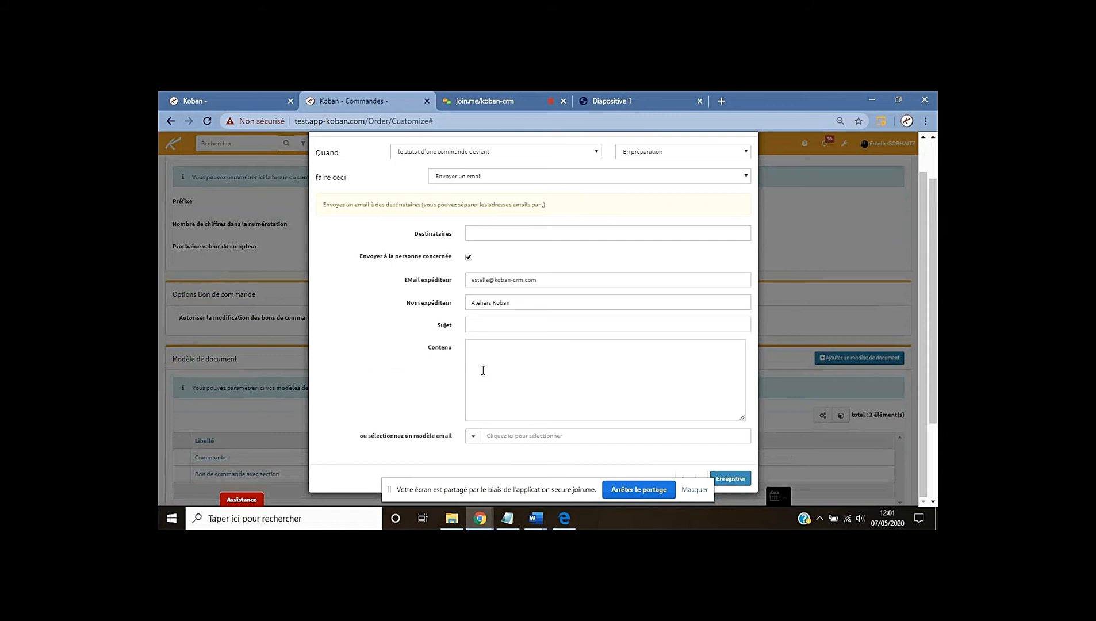
left_click(689, 478)
scroll(343, 418, "down", 4)
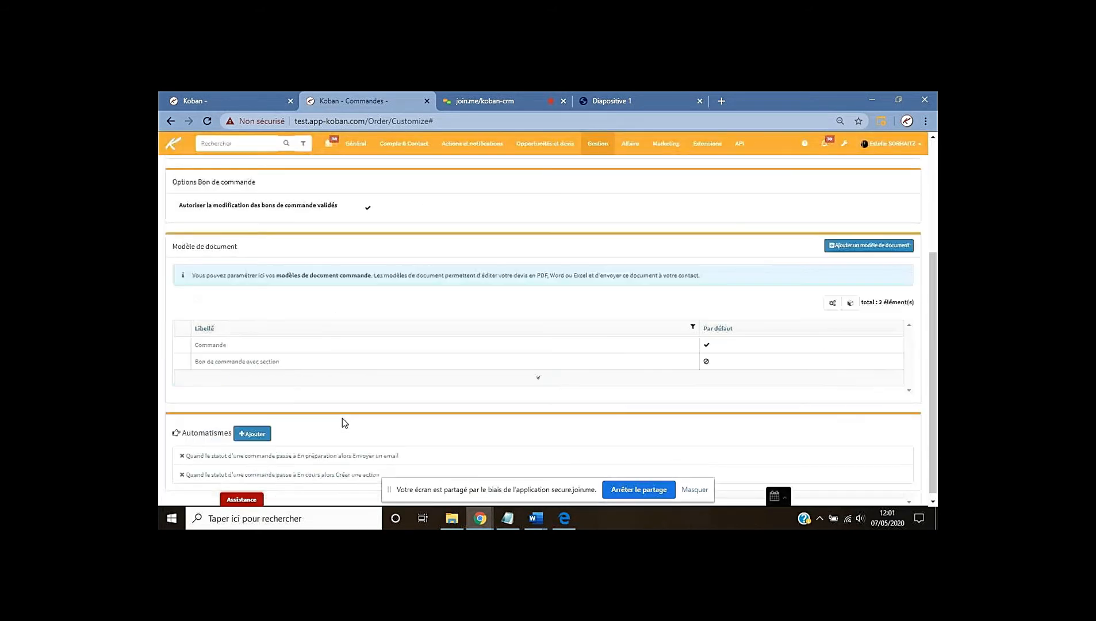
left_click(288, 457)
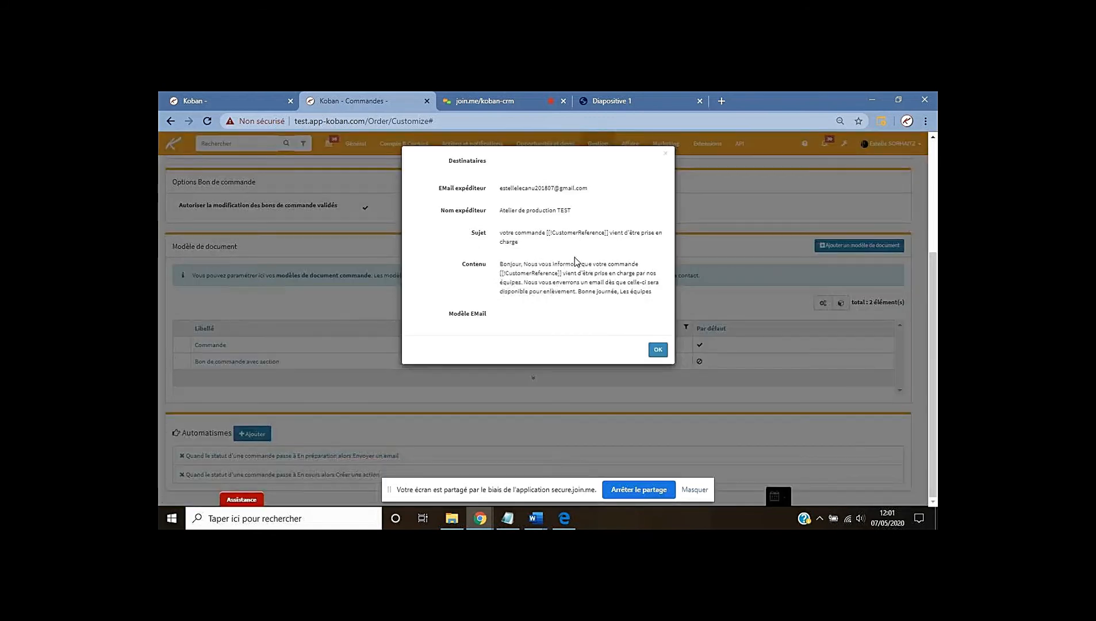
left_click_drag(548, 233, 610, 233)
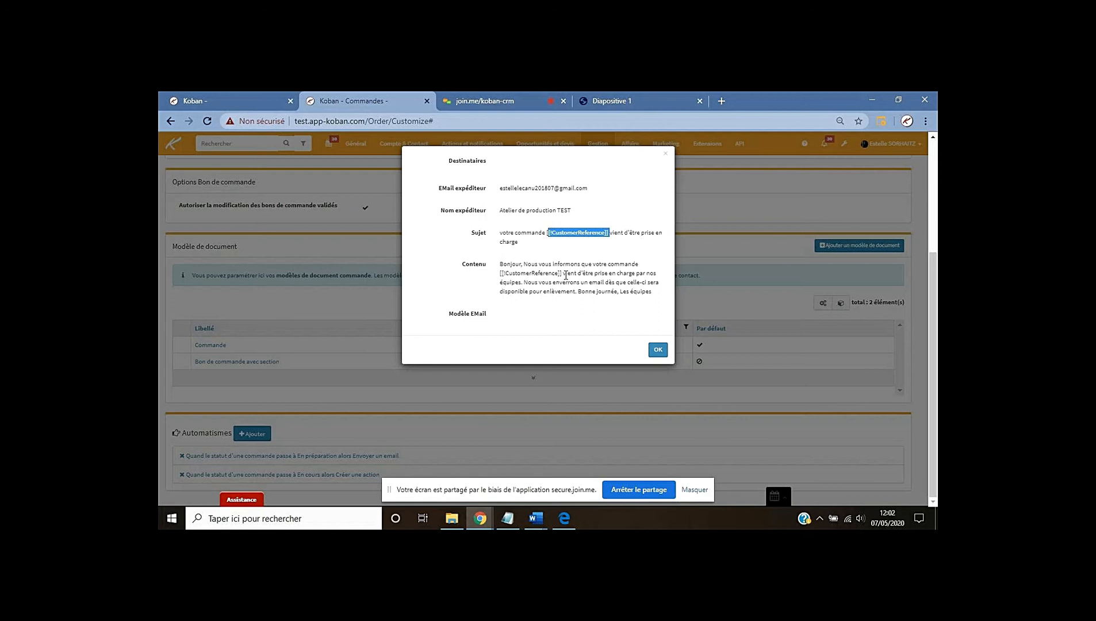
left_click(665, 134)
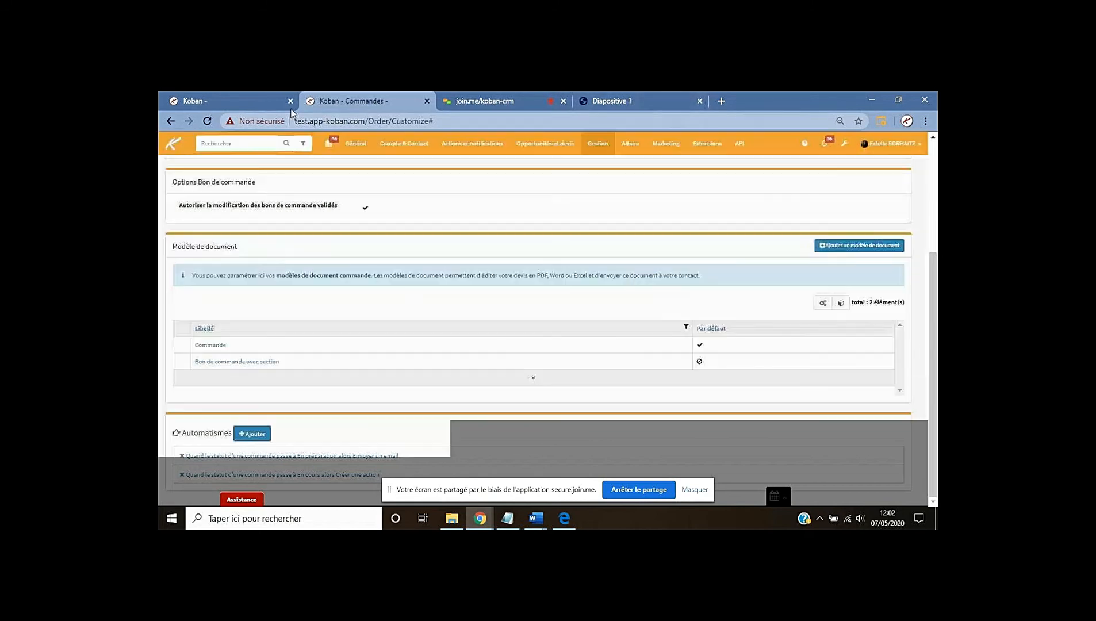
Open order COMM-LILLE00000158 from Commandes en cours and bring up its properties
left_click(257, 97)
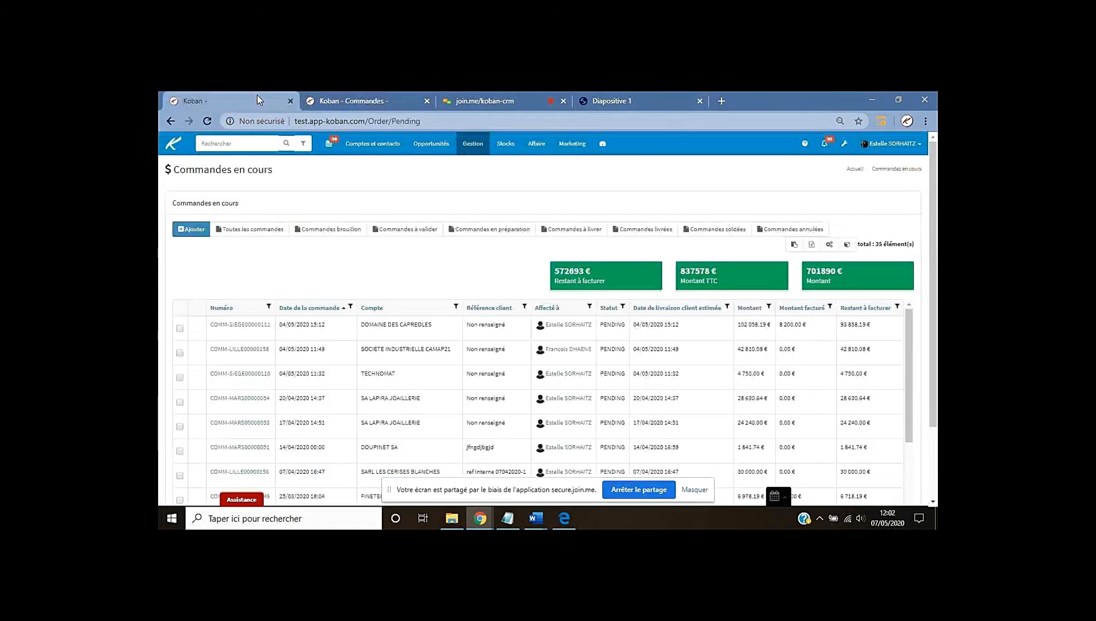
left_click(225, 350)
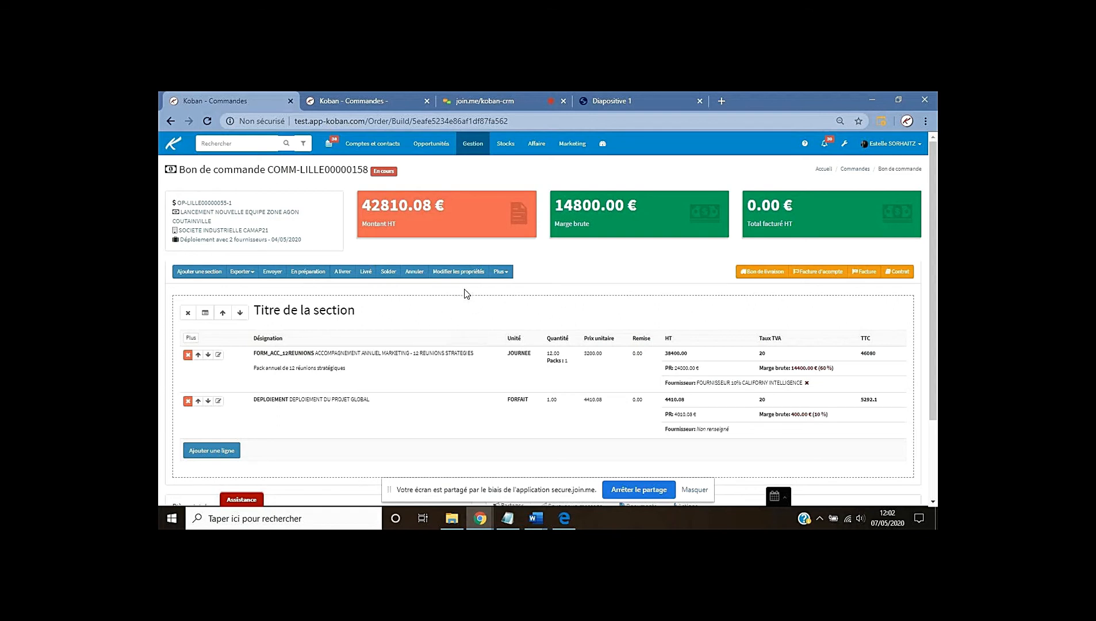
left_click(454, 273)
Assign the suggested contact to order COMM-LILLE00000158 and close its properties dialog
scroll(594, 298, "down", 3)
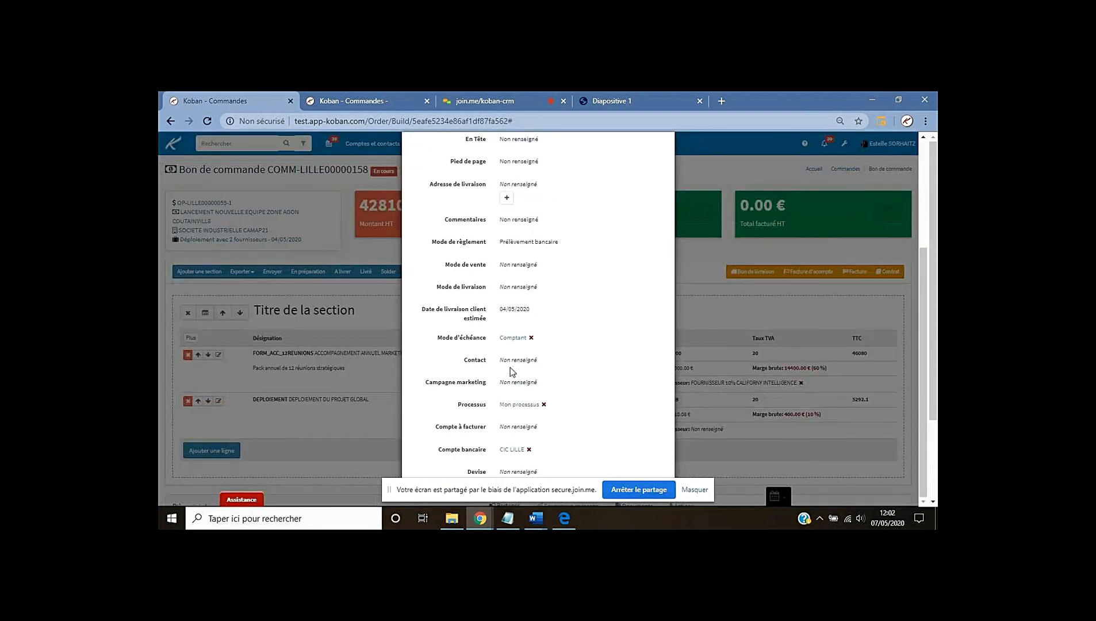
left_click_drag(467, 360, 488, 361)
left_click(527, 366)
left_click(547, 381)
scroll(592, 385, "up", 3)
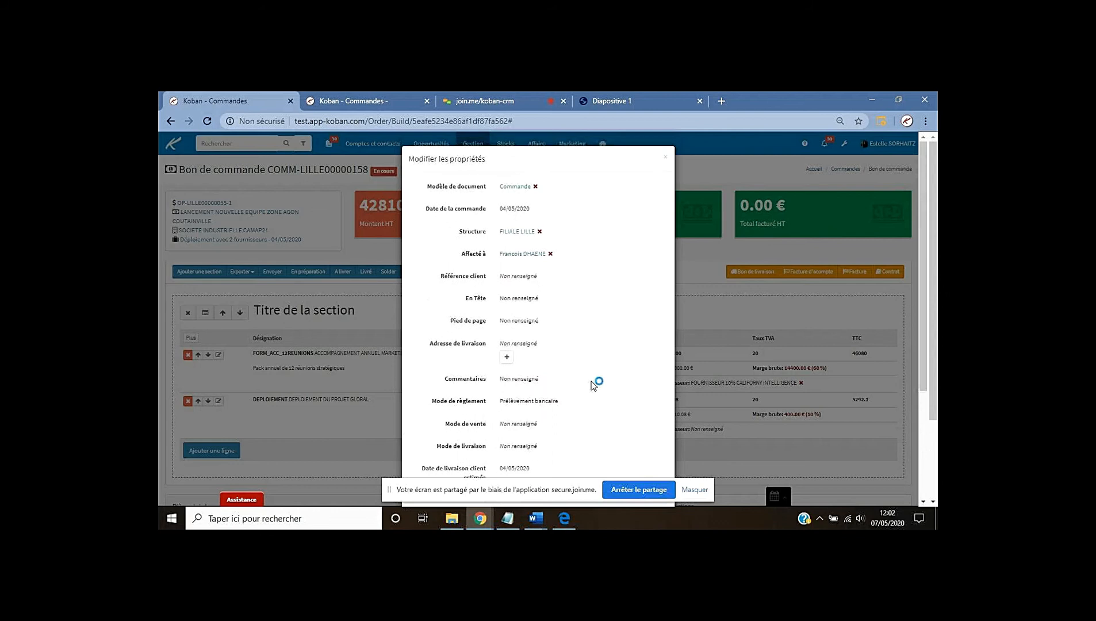
left_click(665, 158)
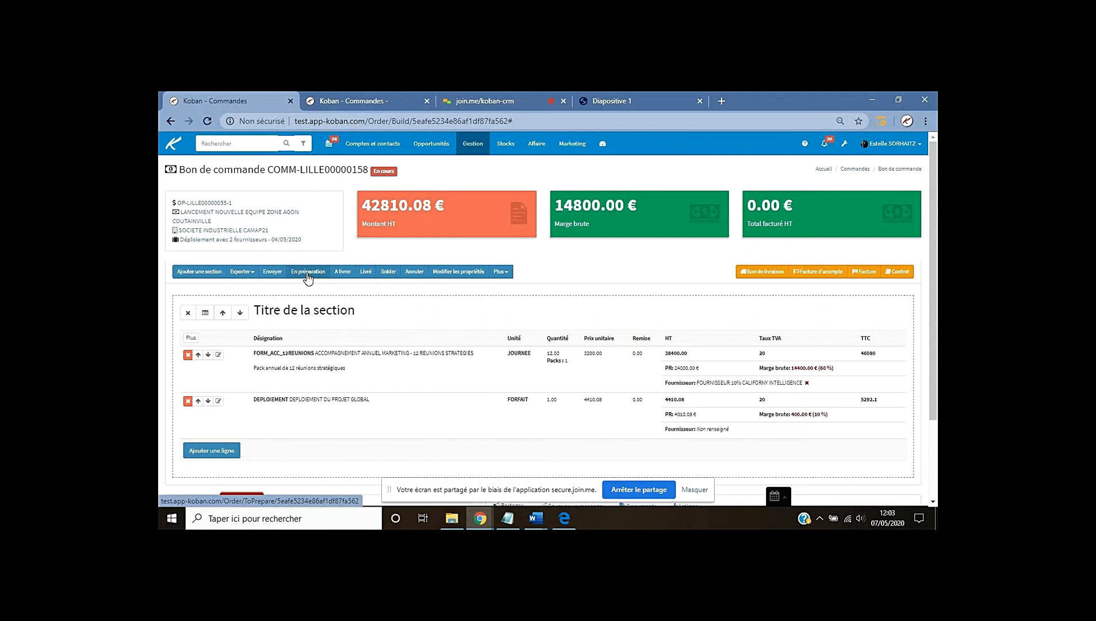
Return to the slide deck and move to slide 7/8 on engagement-point triggers
left_click(511, 102)
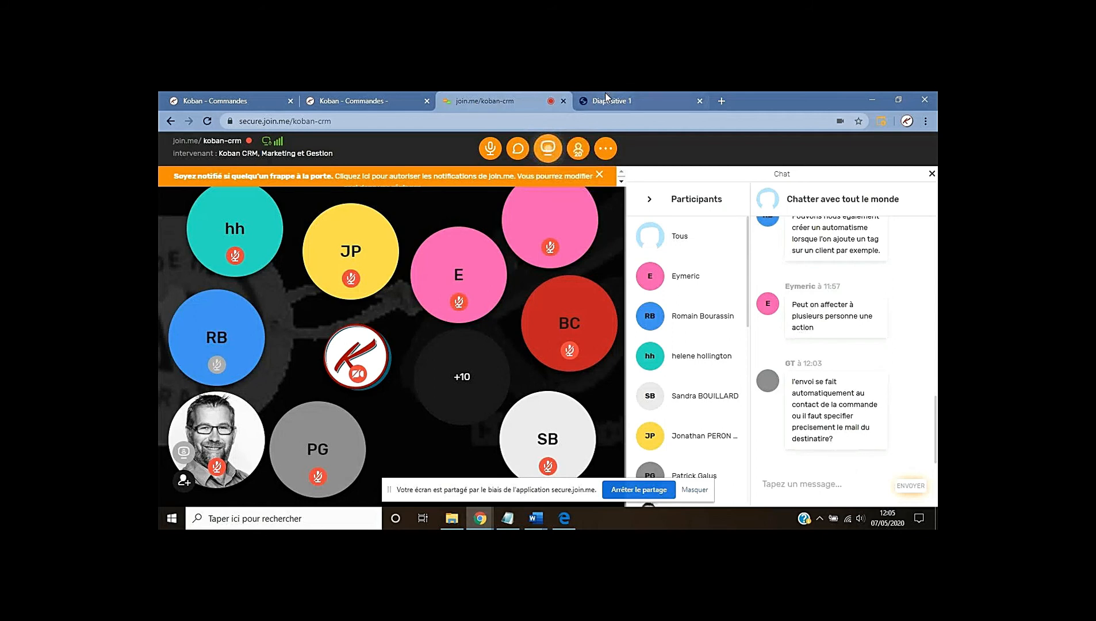
left_click(624, 102)
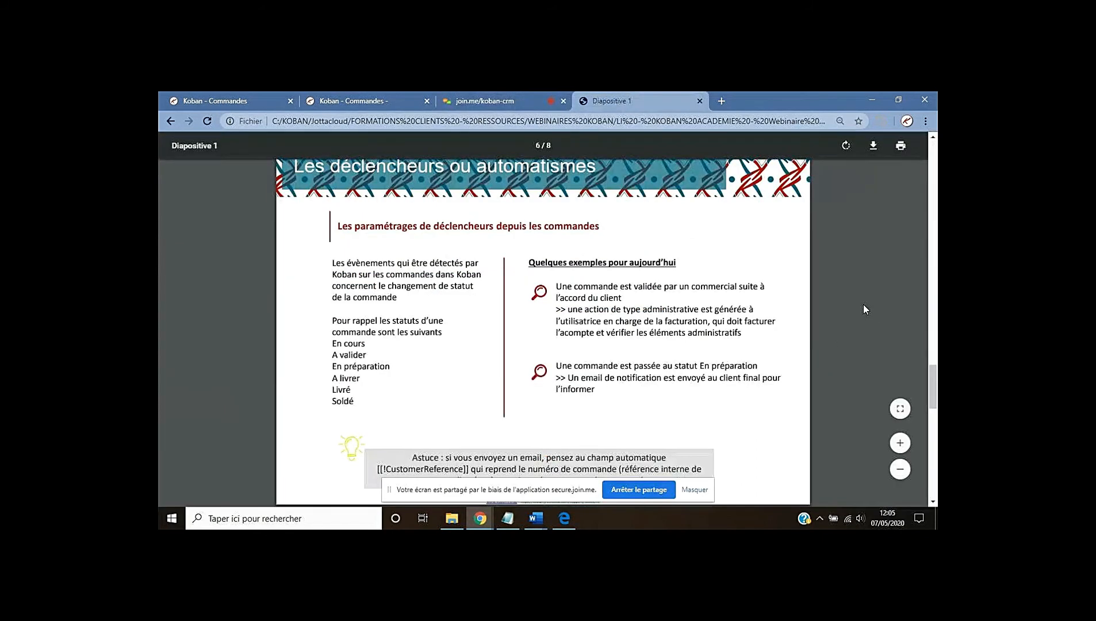
scroll(863, 304, "down", 6)
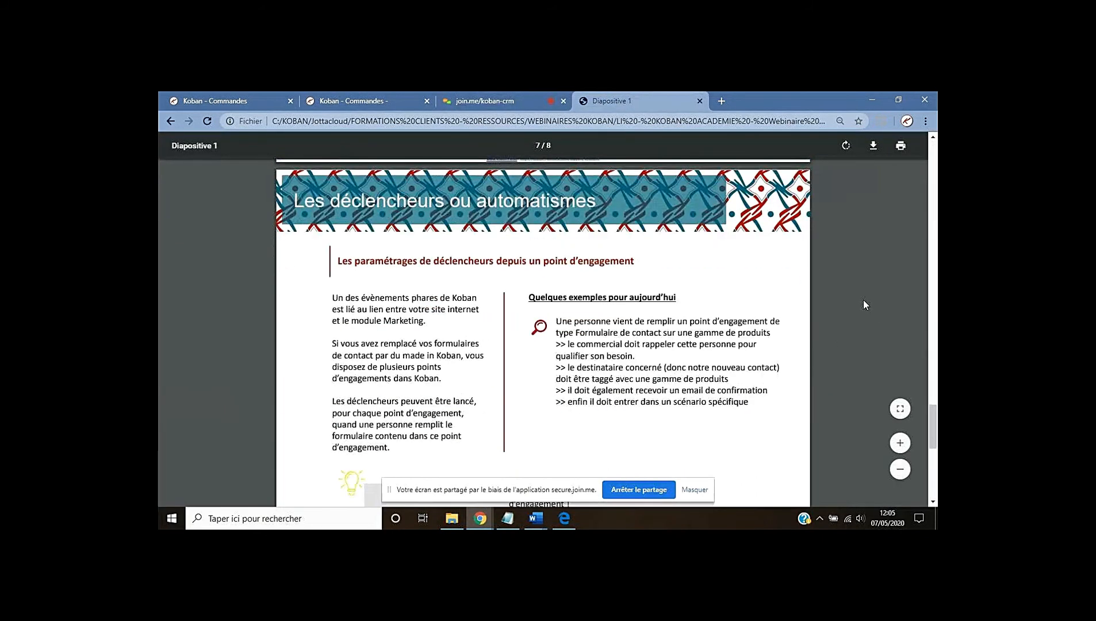
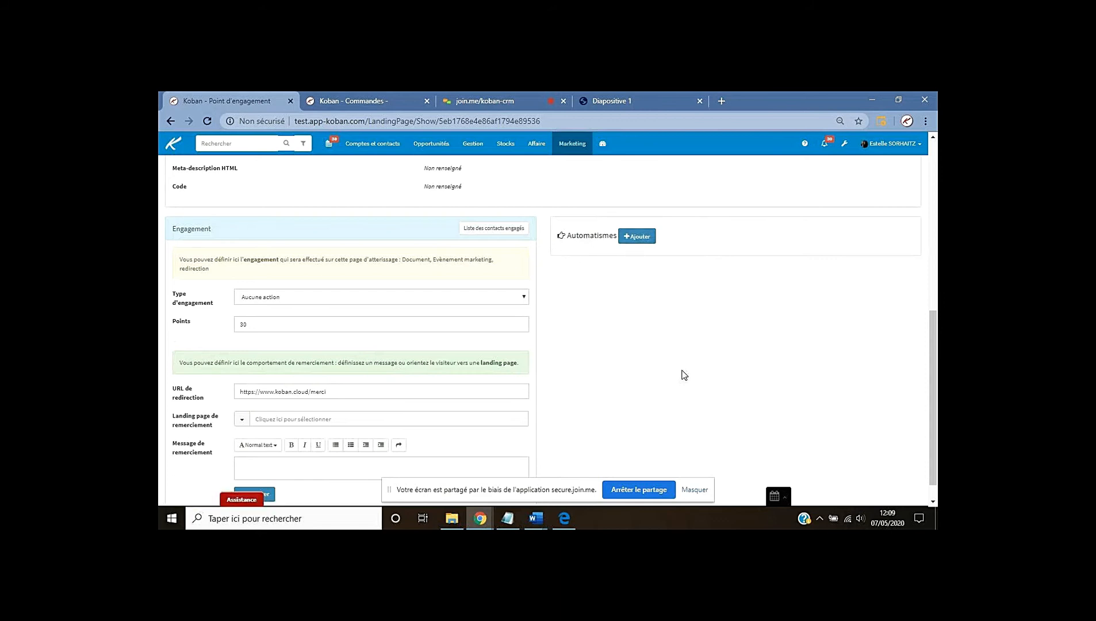
Review the automation examples slide, then start a new rule on the engagement point
left_click(634, 105)
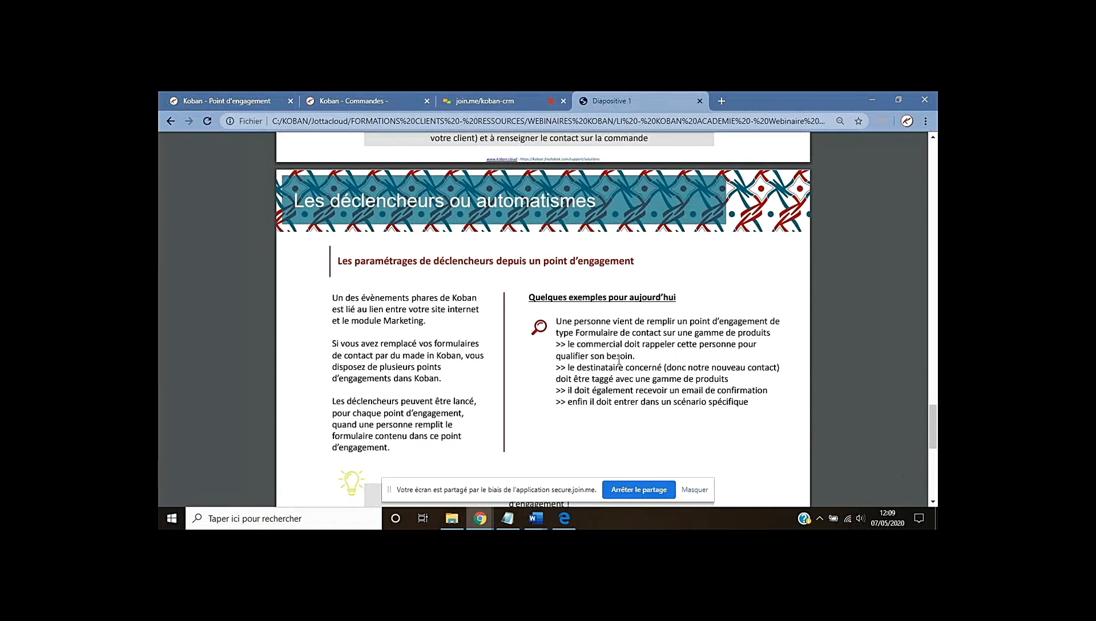
left_click(245, 103)
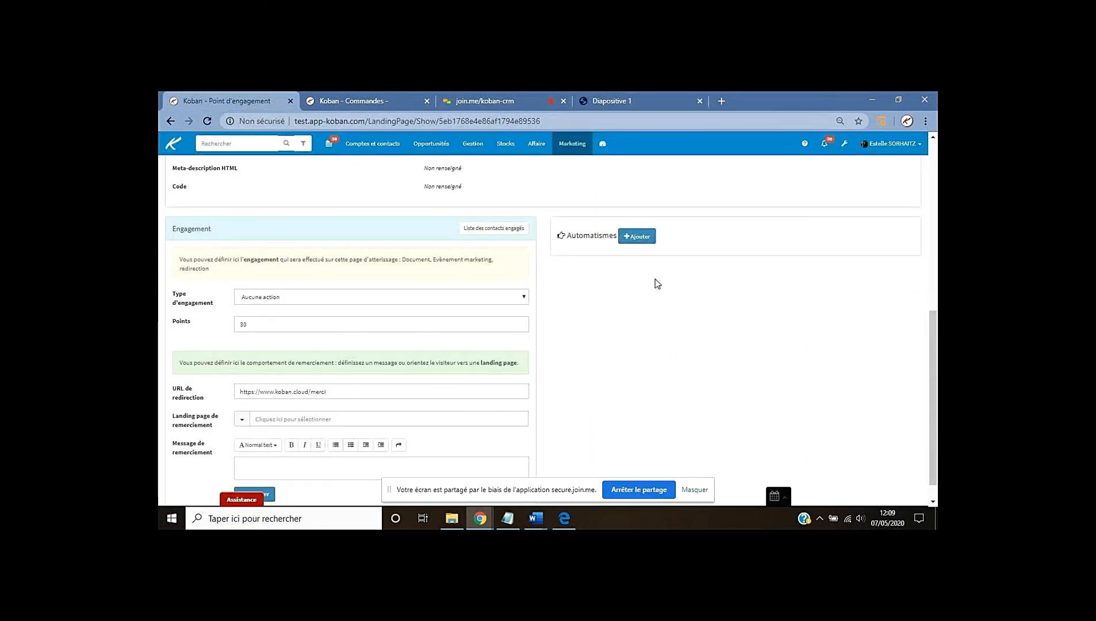
left_click(636, 238)
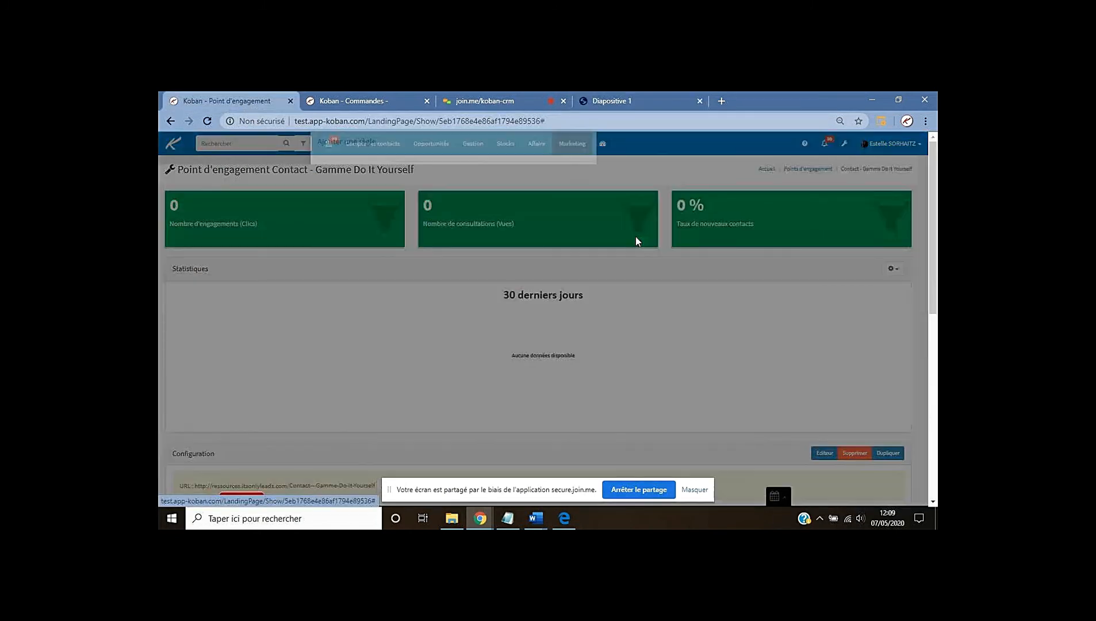
Make the rule fire when the form is filled and create a Tâche action
left_click(414, 191)
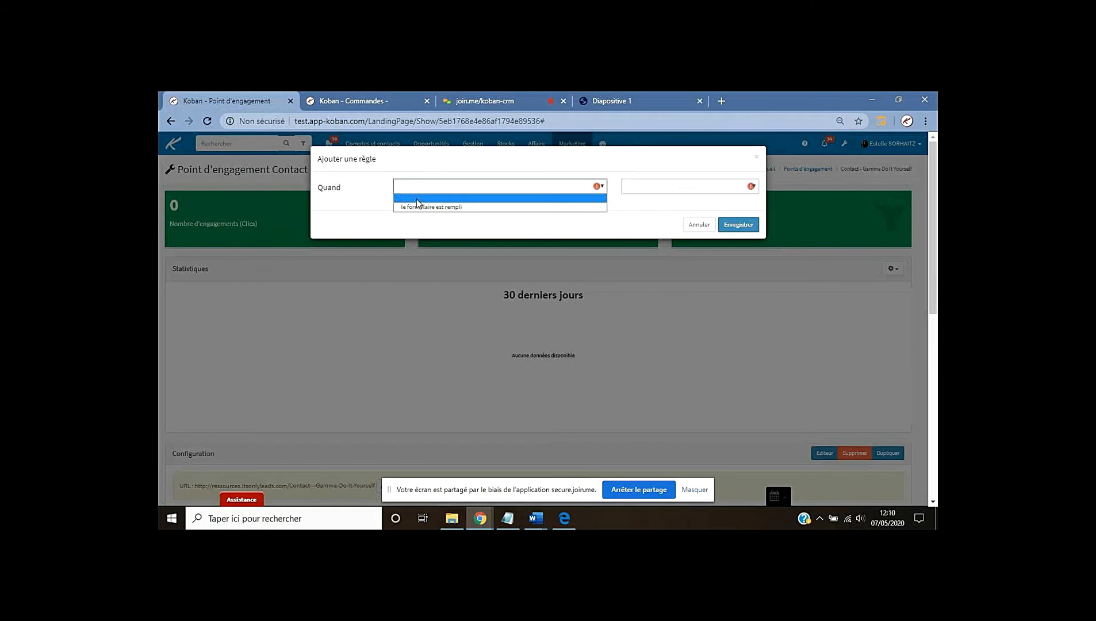
left_click(412, 207)
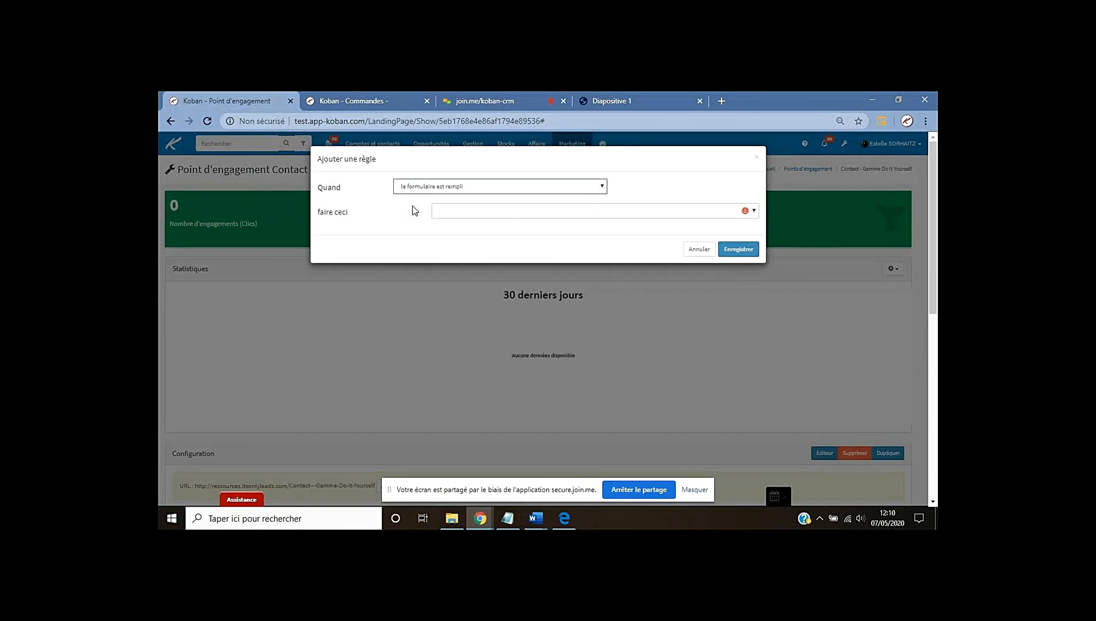
left_click(459, 213)
left_click(459, 232)
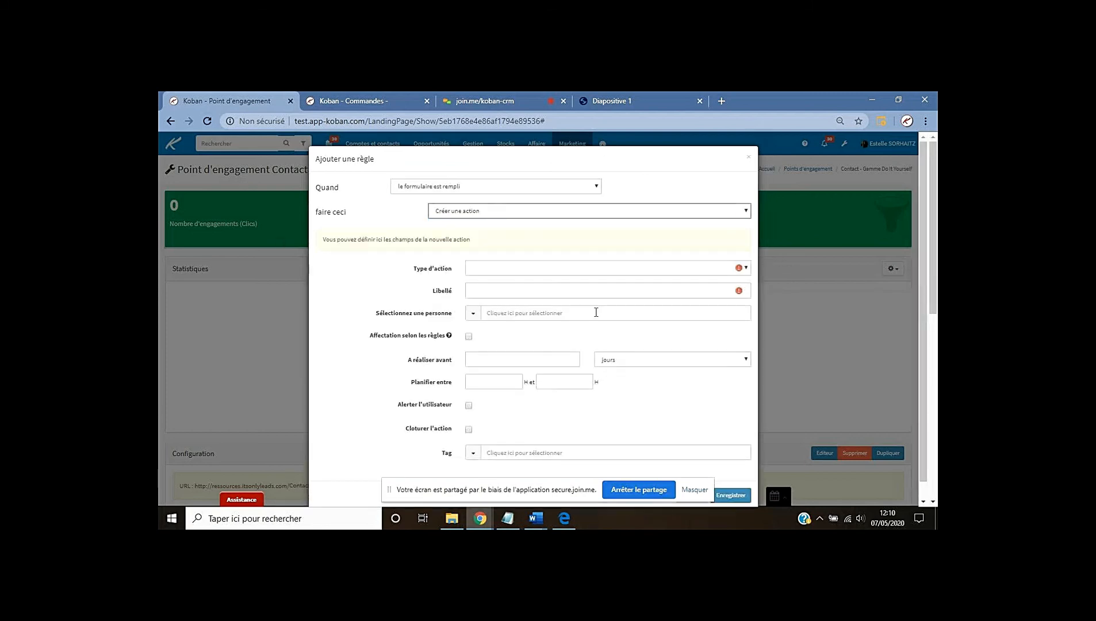
left_click(494, 271)
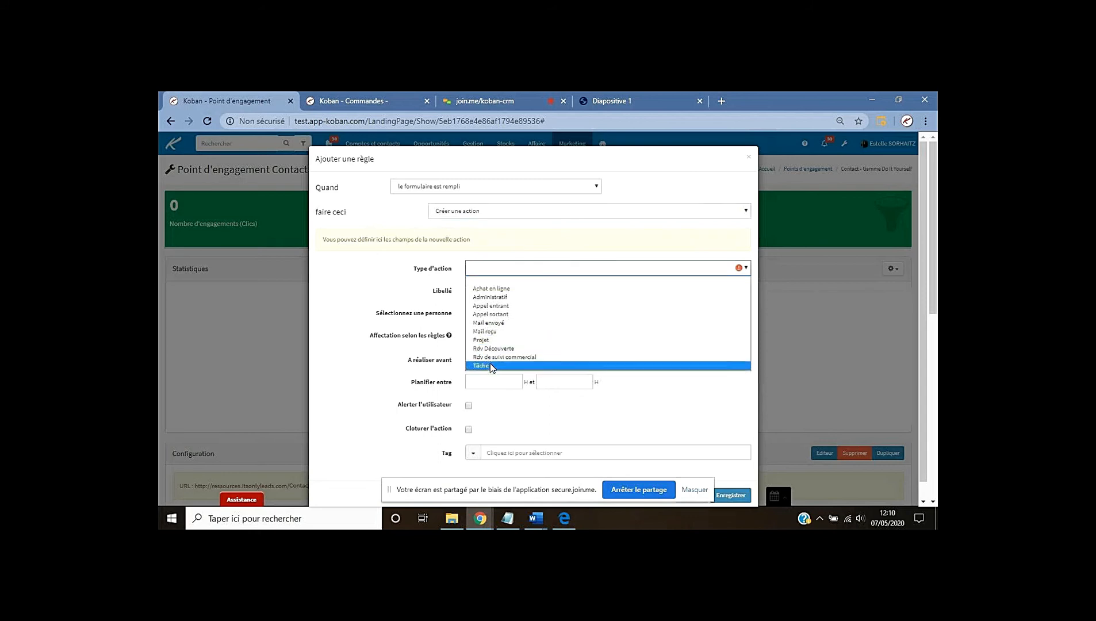
left_click(491, 366)
Label the task 'Appel de qualification', assign a salesperson, set a 1-day deadline, and save
left_click(485, 291)
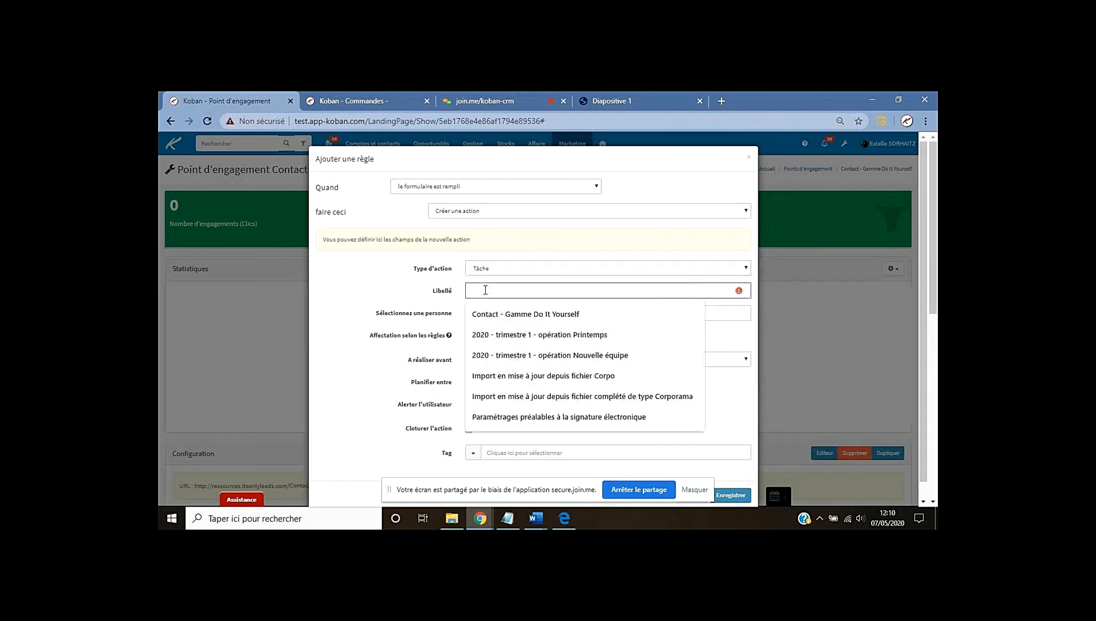
type("Appel de quali")
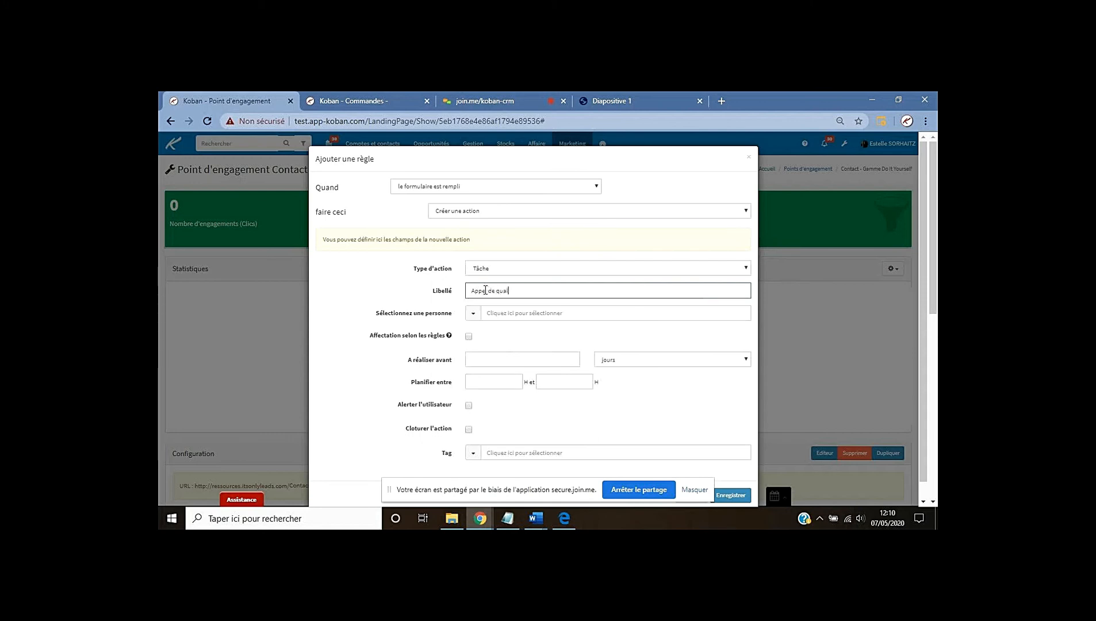
type("fication")
left_click(505, 313)
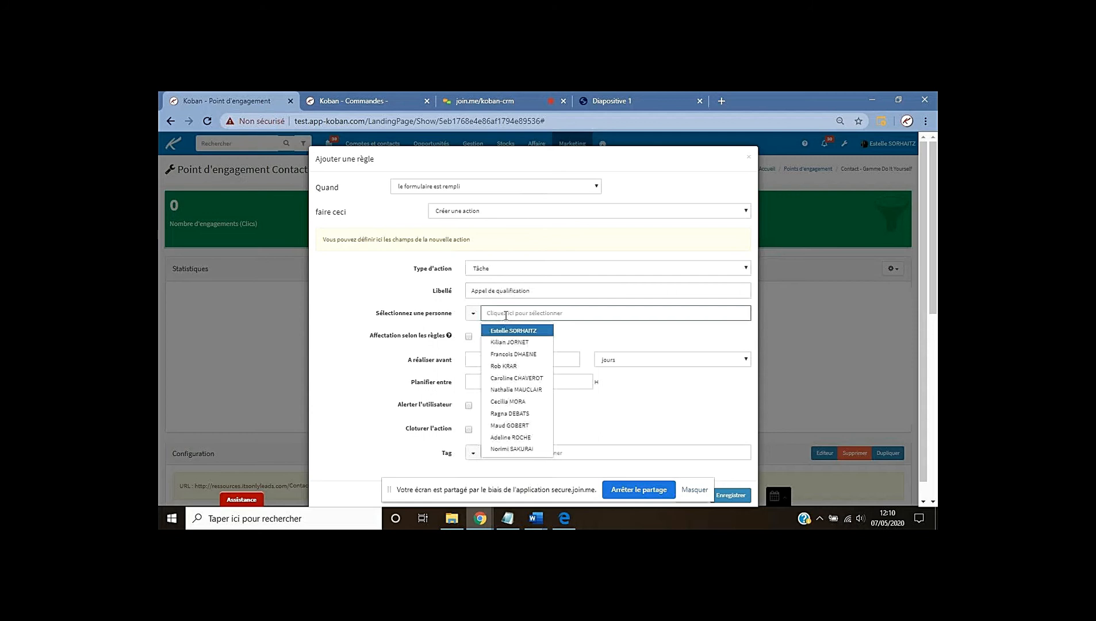
left_click(509, 342)
left_click(487, 357)
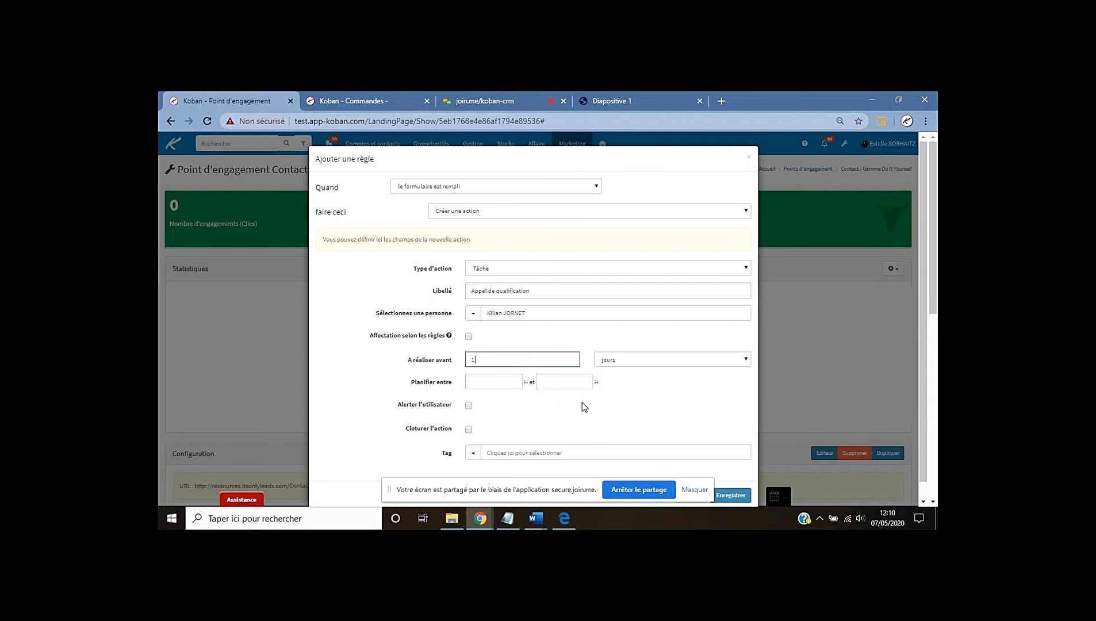
left_click(738, 497)
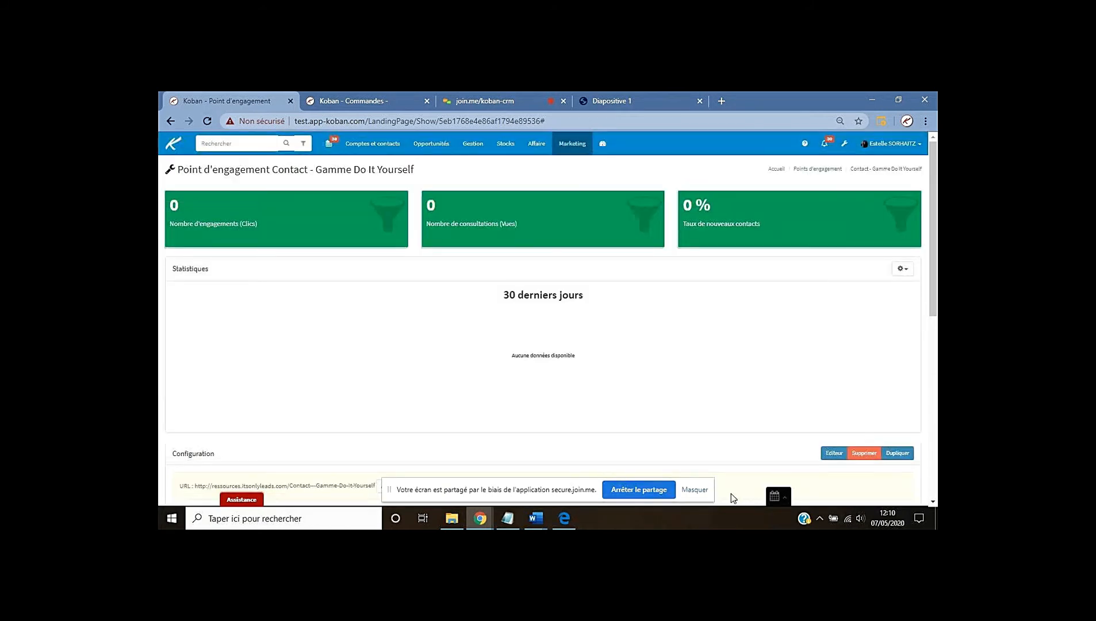
Check the new task rule under Automatismes, consult the examples slide, and start a second rule
scroll(671, 399, "down", 1)
scroll(672, 403, "down", 5)
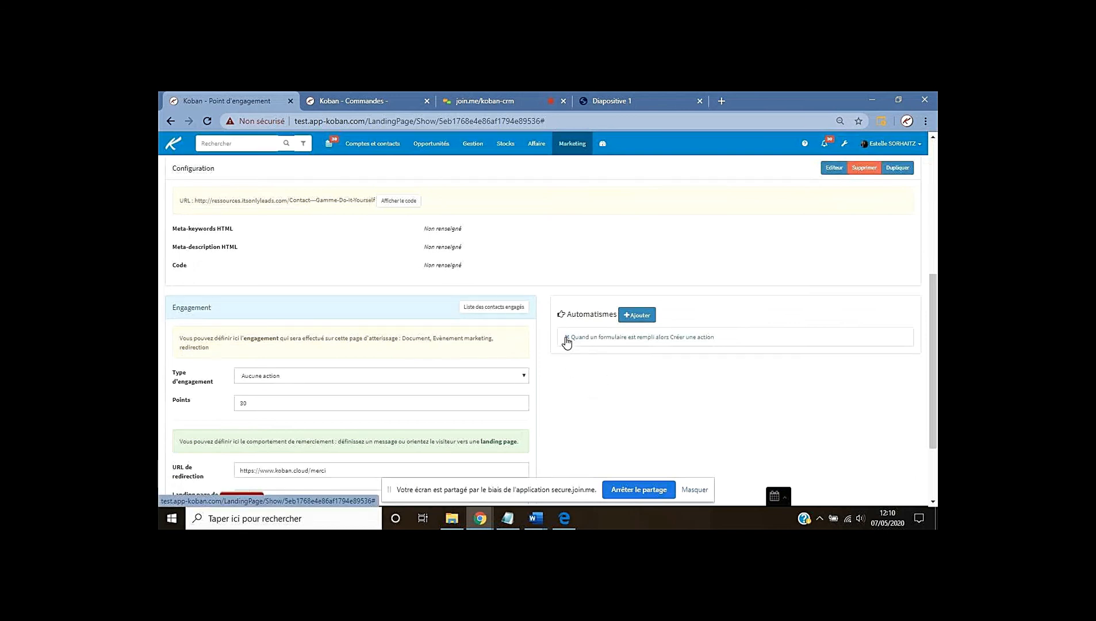
left_click(629, 101)
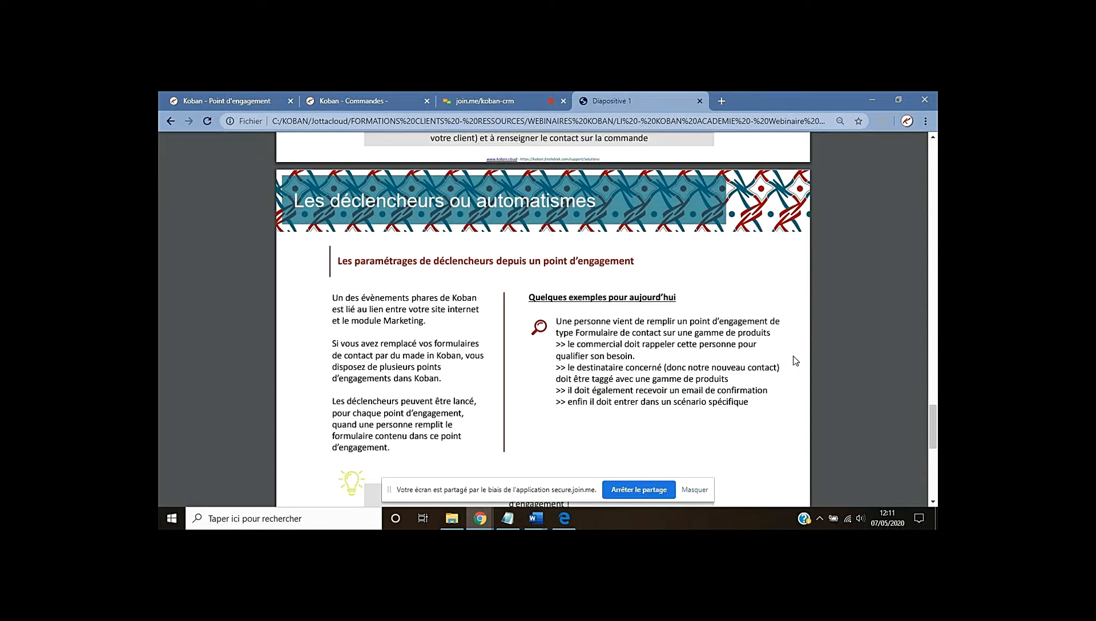
left_click(250, 98)
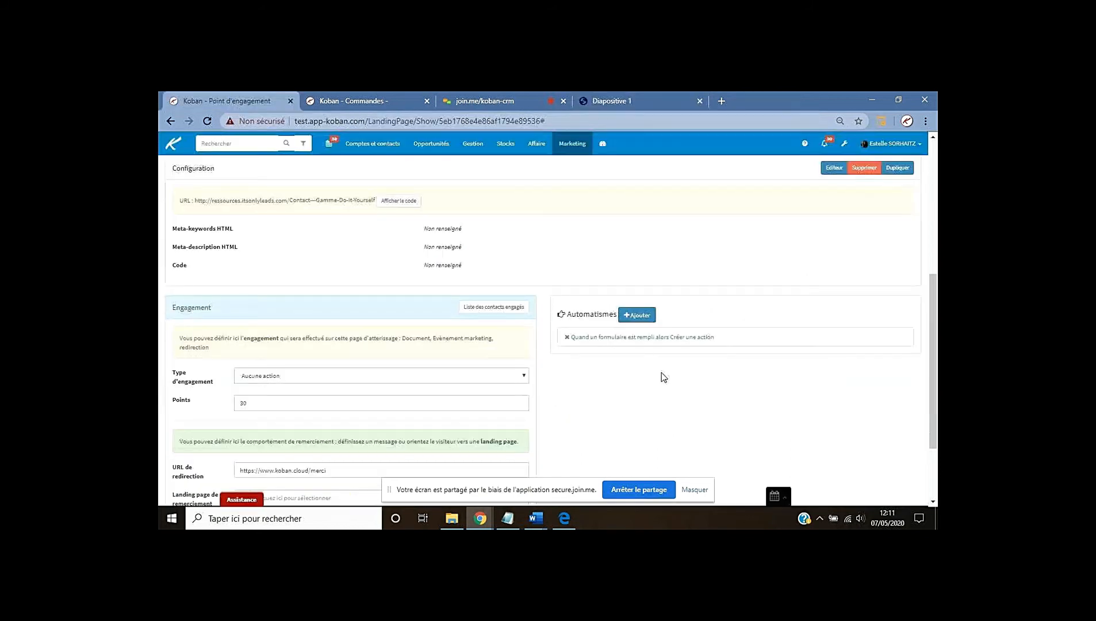
left_click(638, 316)
Save a form-filled rule that adds the Do It Yourself tag to the contact
left_click(416, 189)
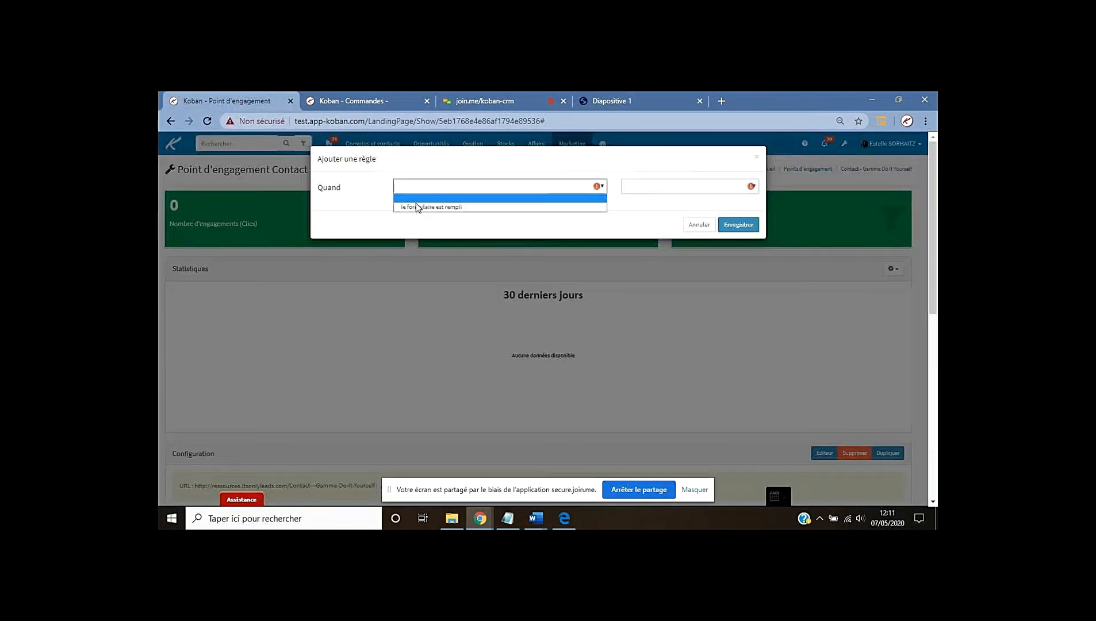
left_click(414, 207)
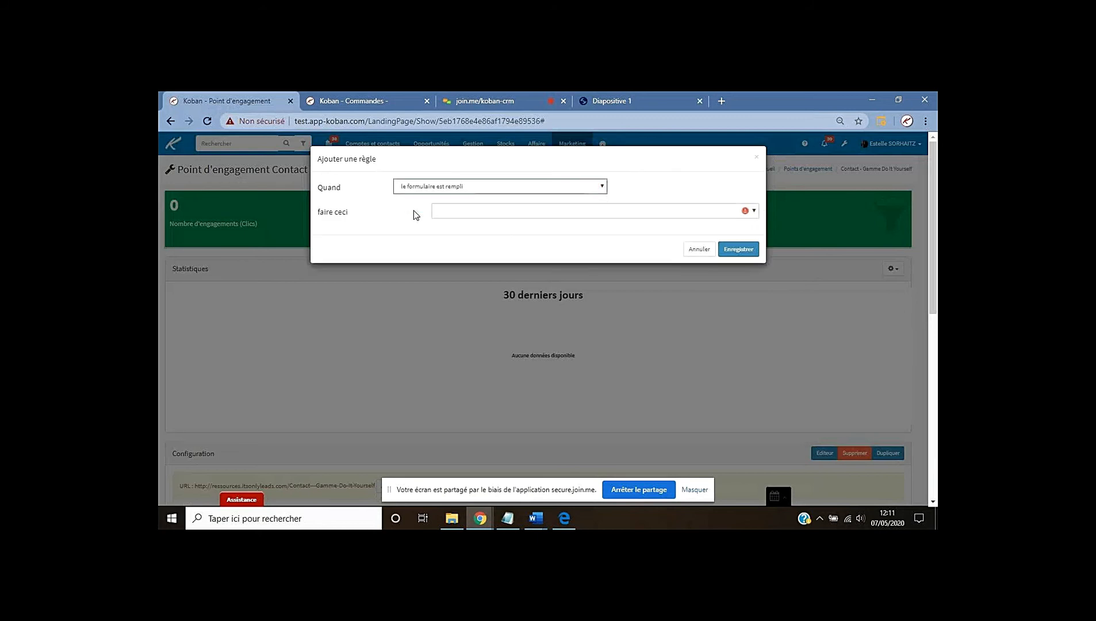
left_click(450, 212)
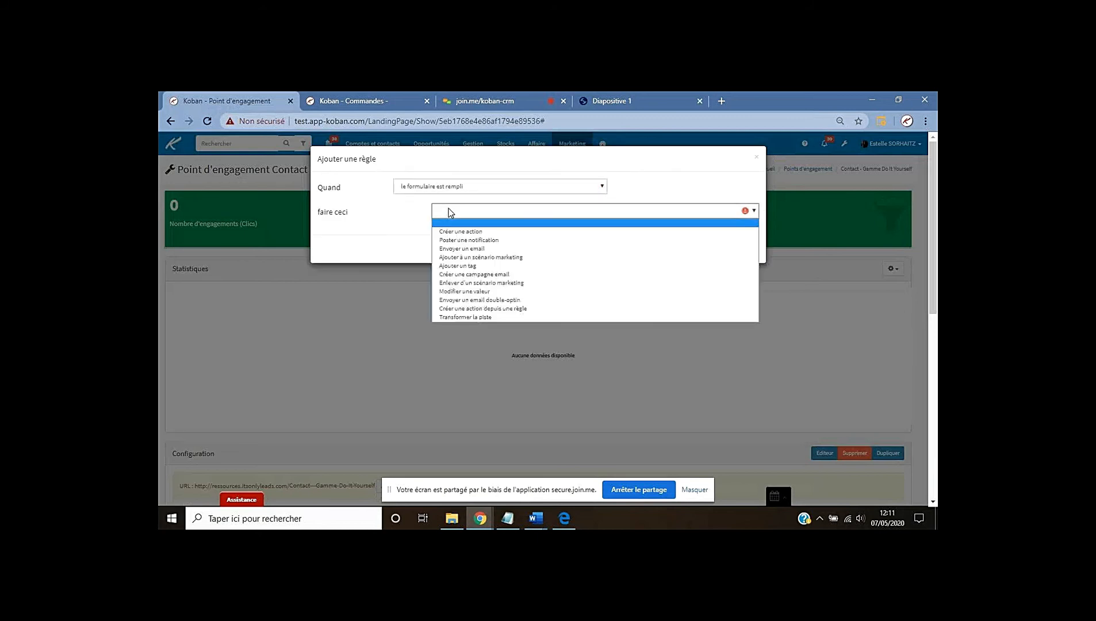
left_click(458, 265)
left_click(524, 235)
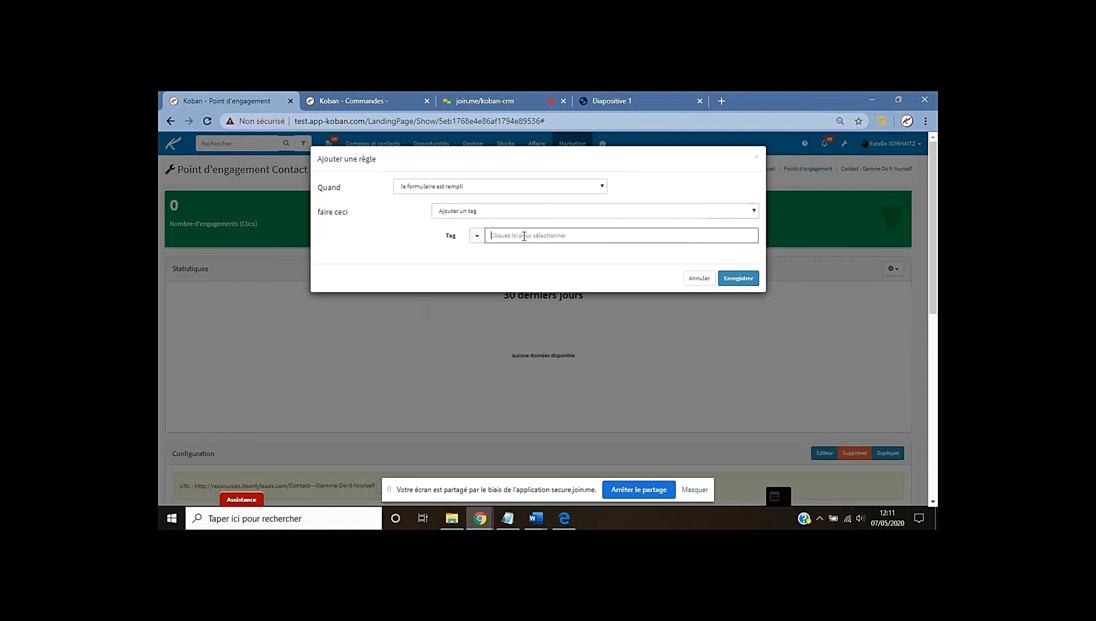
type("d")
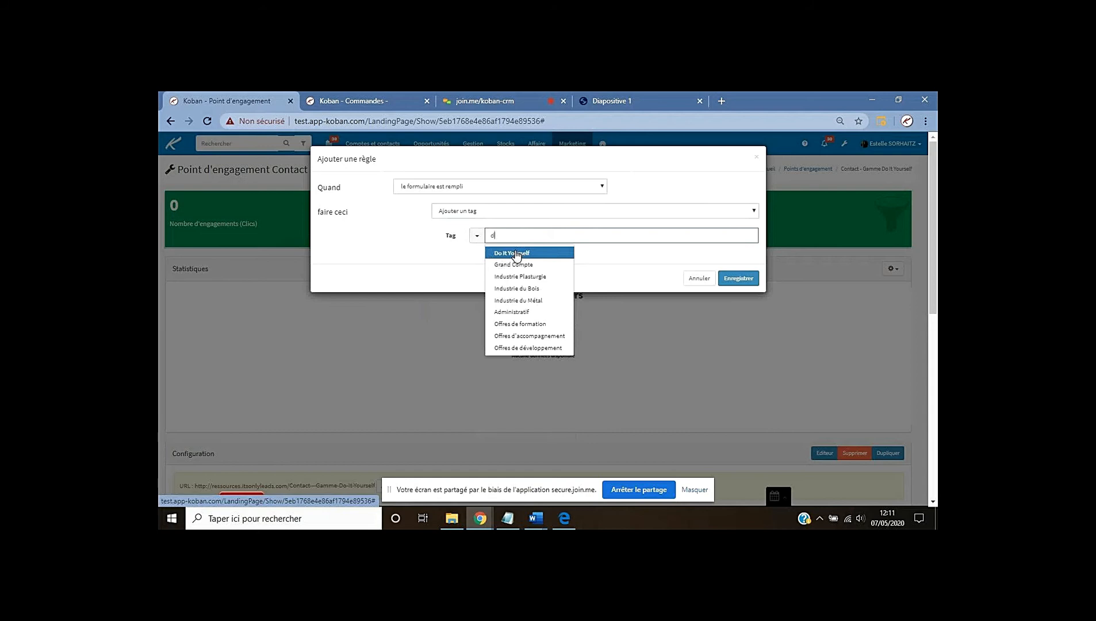
left_click(515, 254)
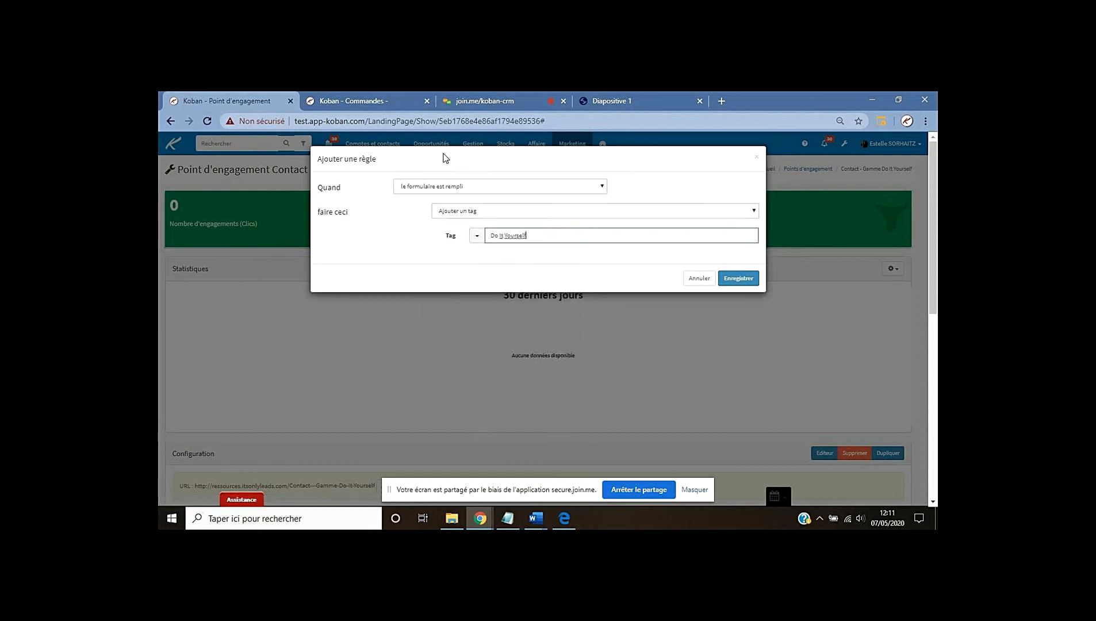
left_click(734, 279)
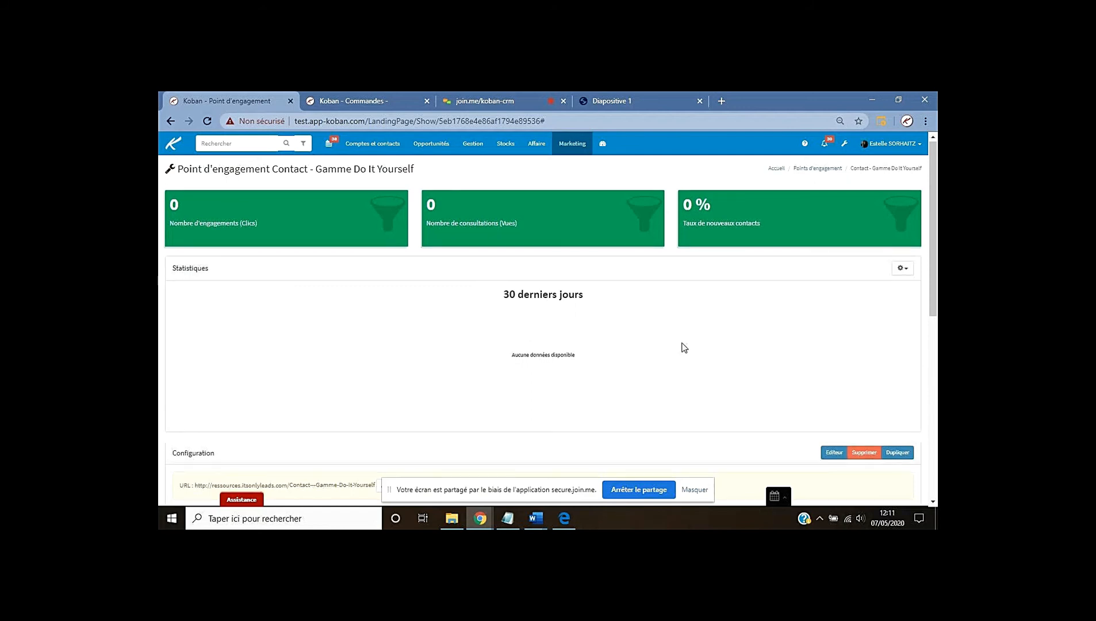
scroll(684, 348, "down", 5)
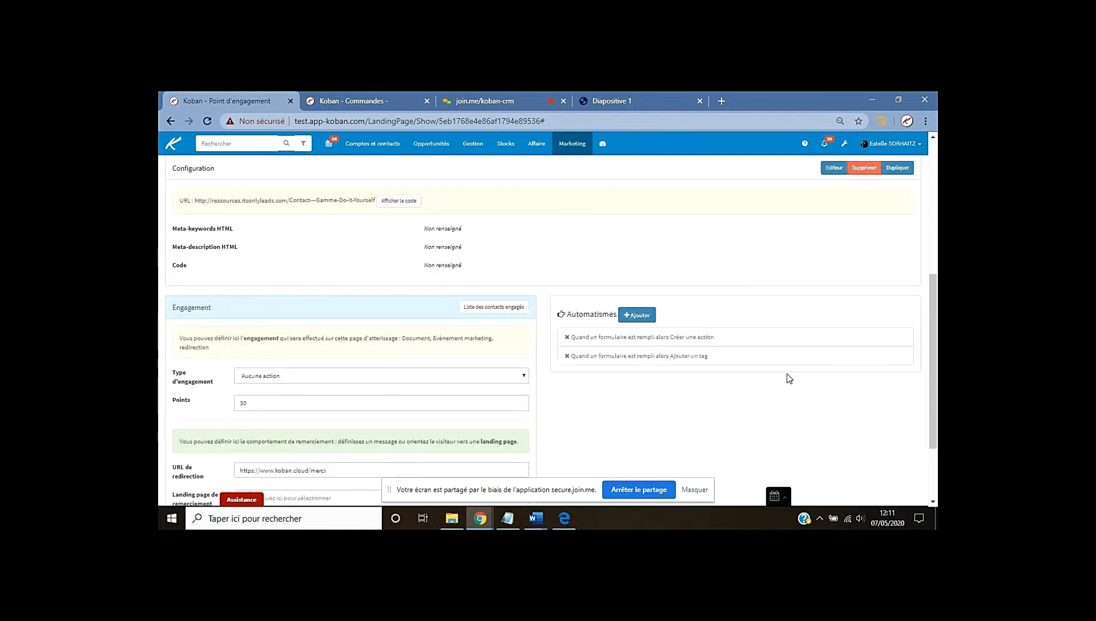
left_click(640, 101)
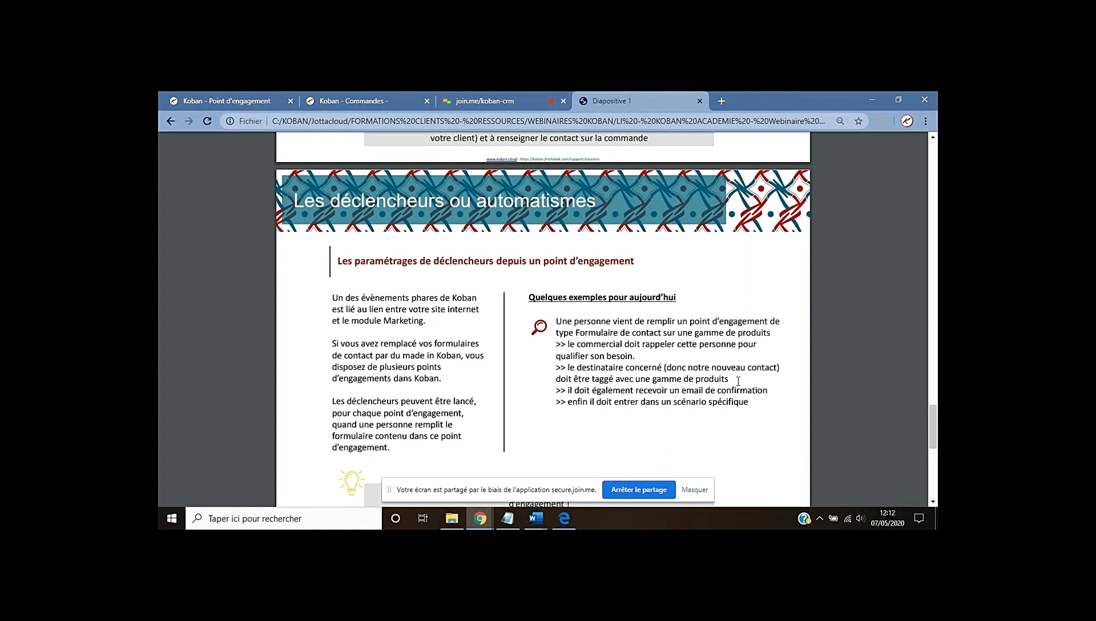
left_click(266, 95)
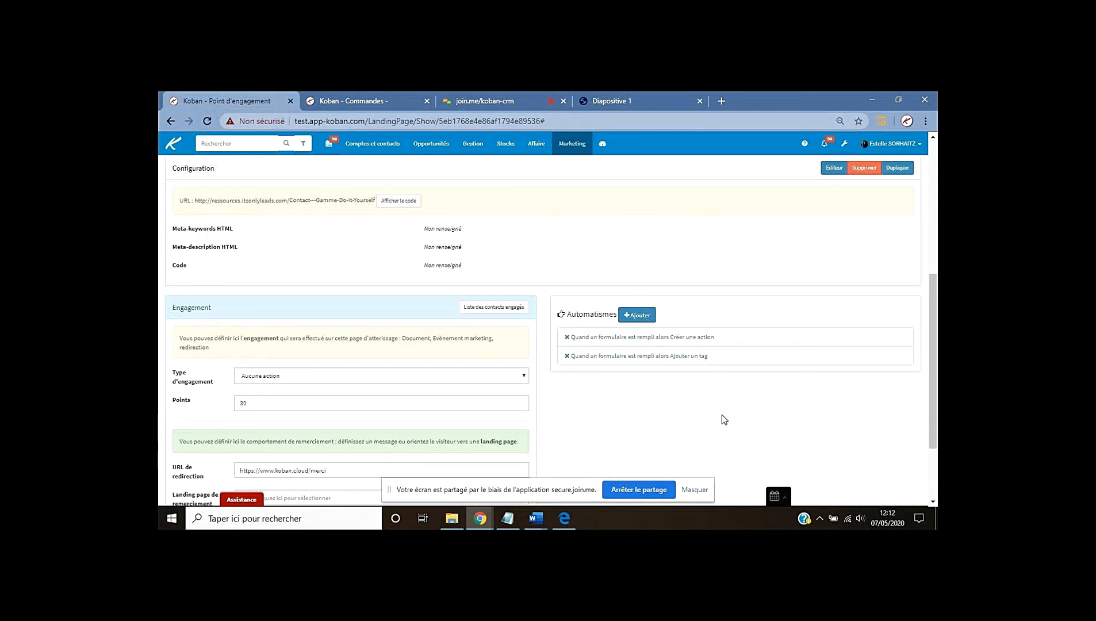
Start a form-filled rule that sends an email to the person who filled the form
left_click(636, 314)
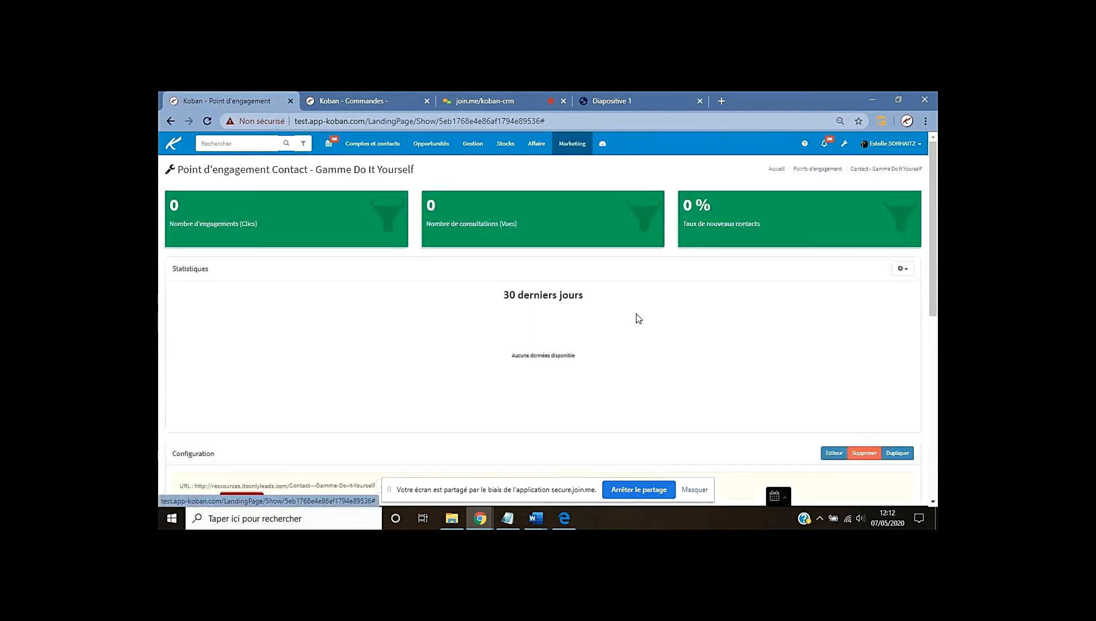
left_click(502, 187)
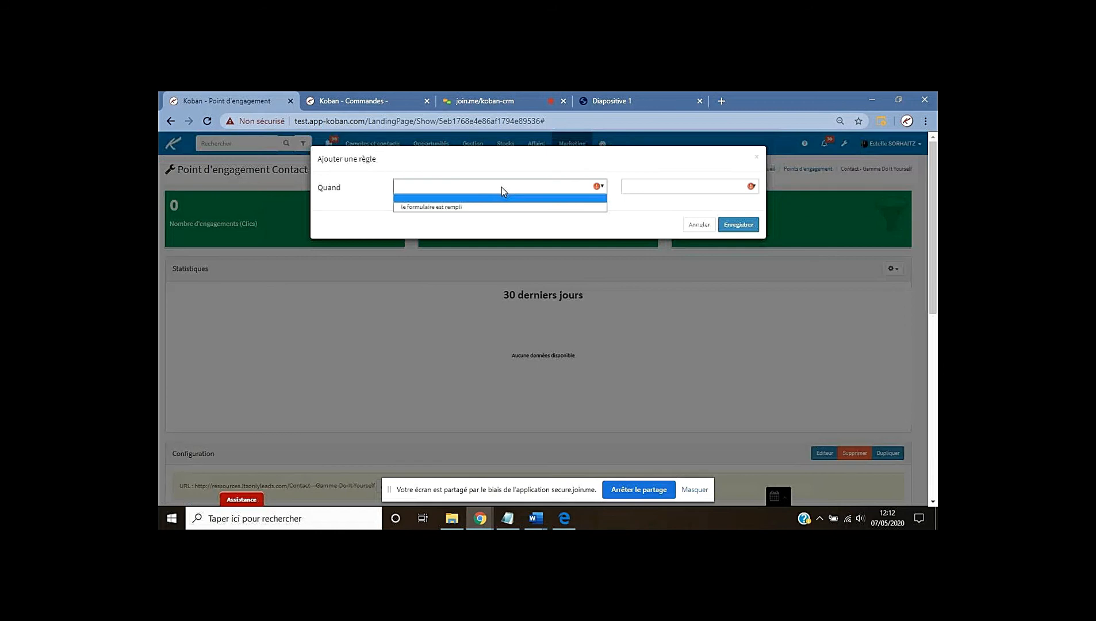
left_click(483, 206)
left_click(469, 213)
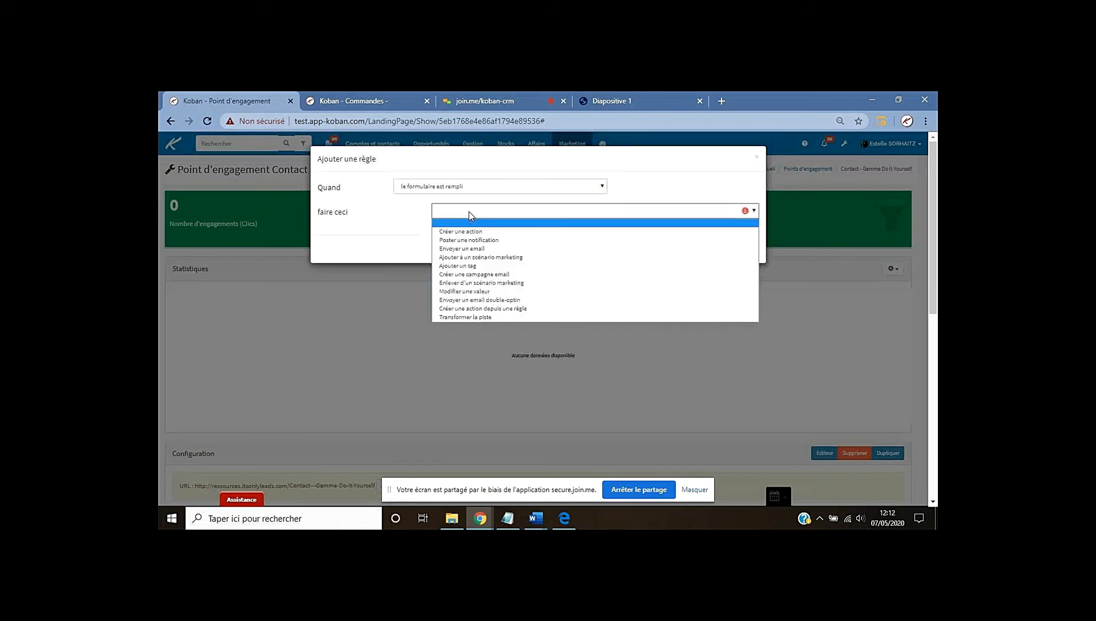
left_click(473, 249)
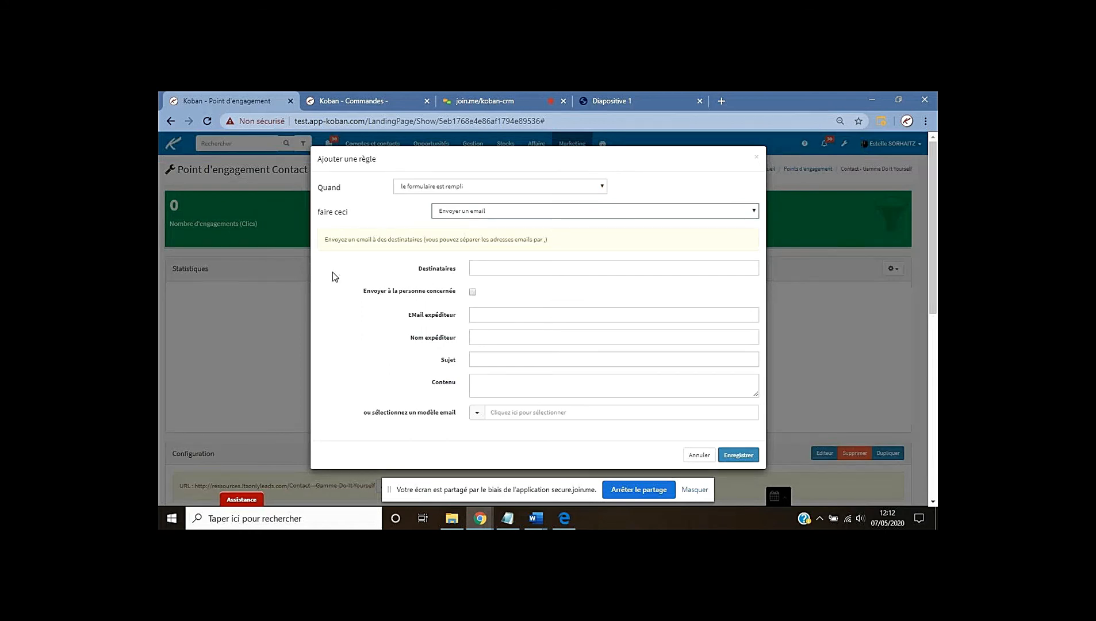
left_click(473, 292)
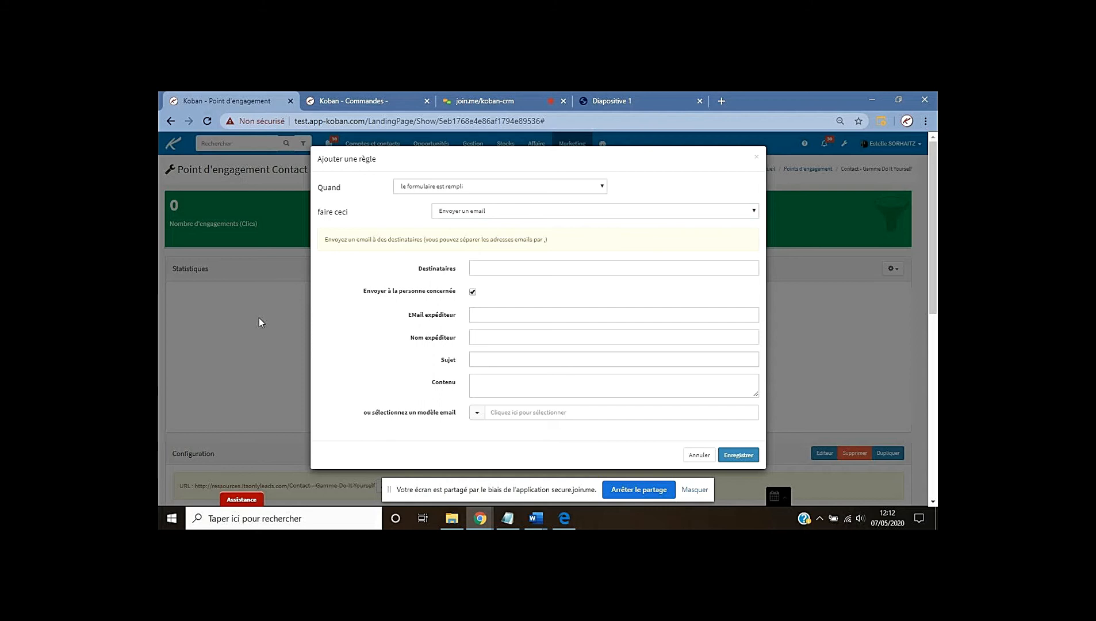
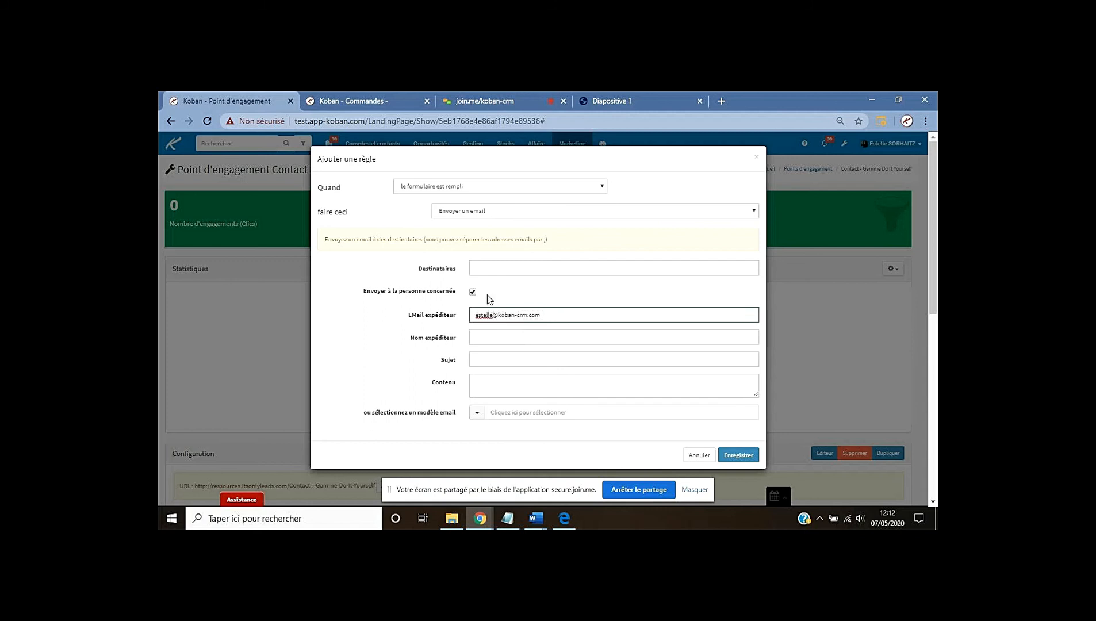
Enter the sender's email address and sender name for the confirmation email
left_click(501, 338)
type("Estelle")
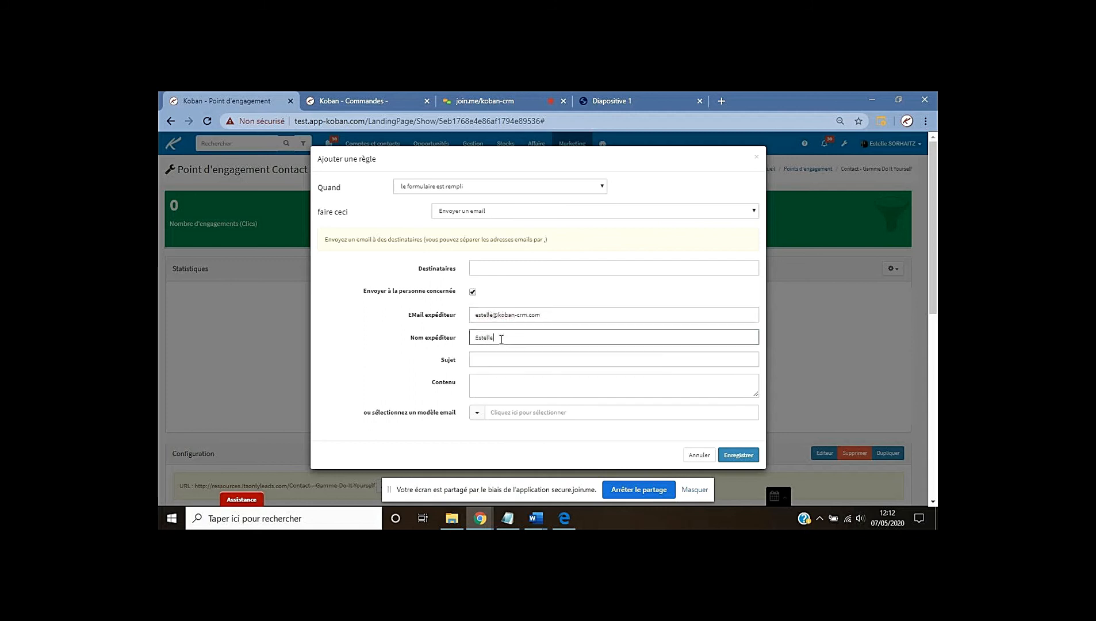
type(" de loban")
scroll(629, 411, "down", 1)
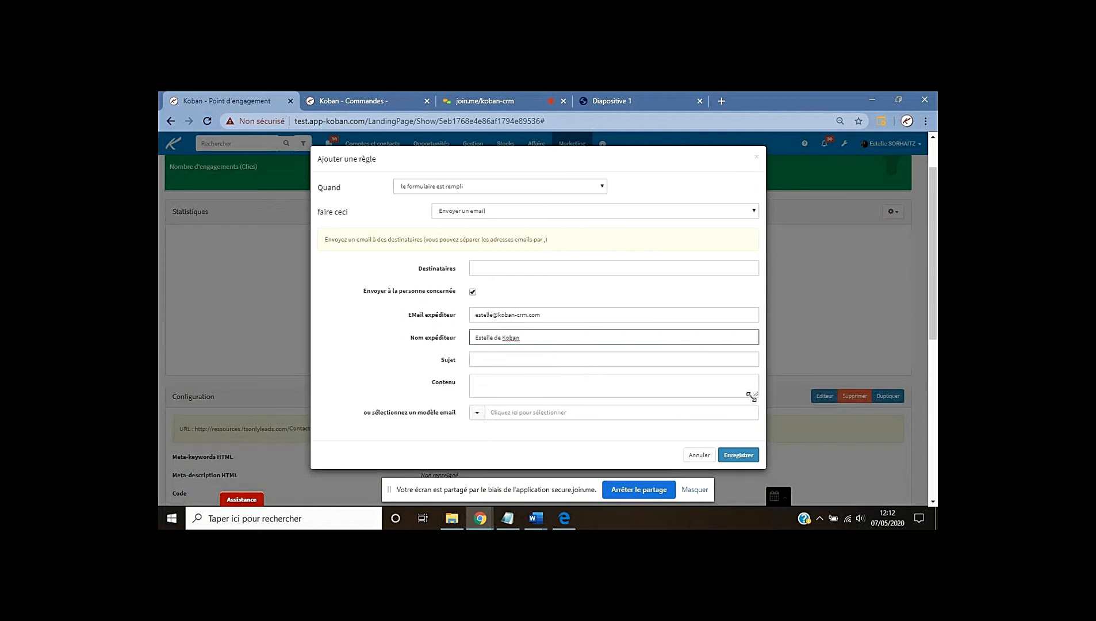
left_click_drag(753, 395, 747, 425)
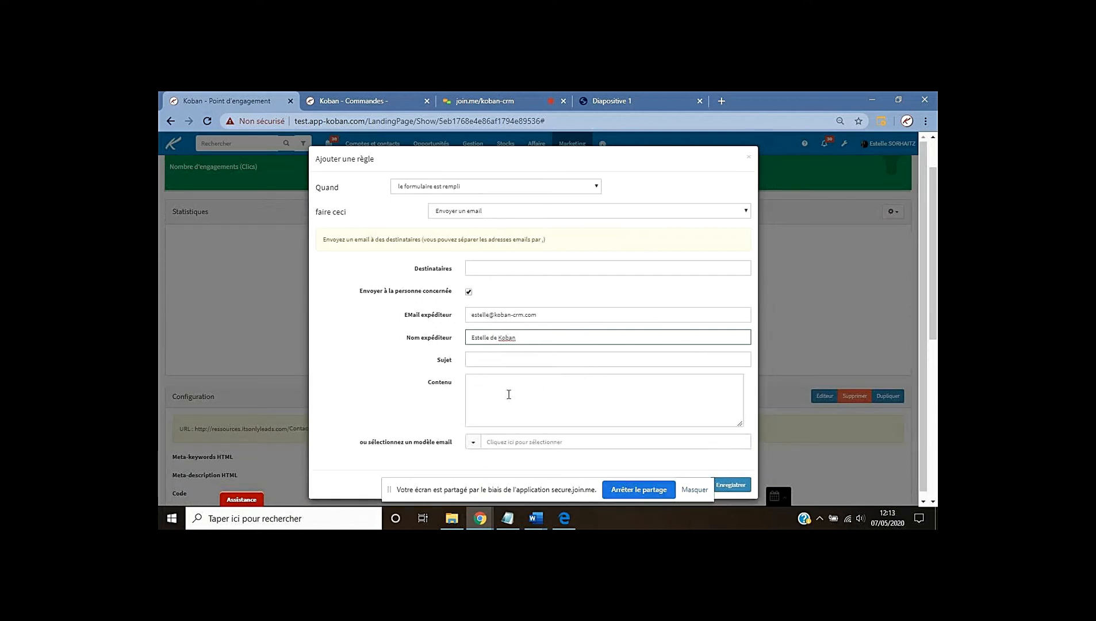
Select the 'Engagement contact - Email de confirmation au destinataire concerné' template and save the rule
left_click(490, 443)
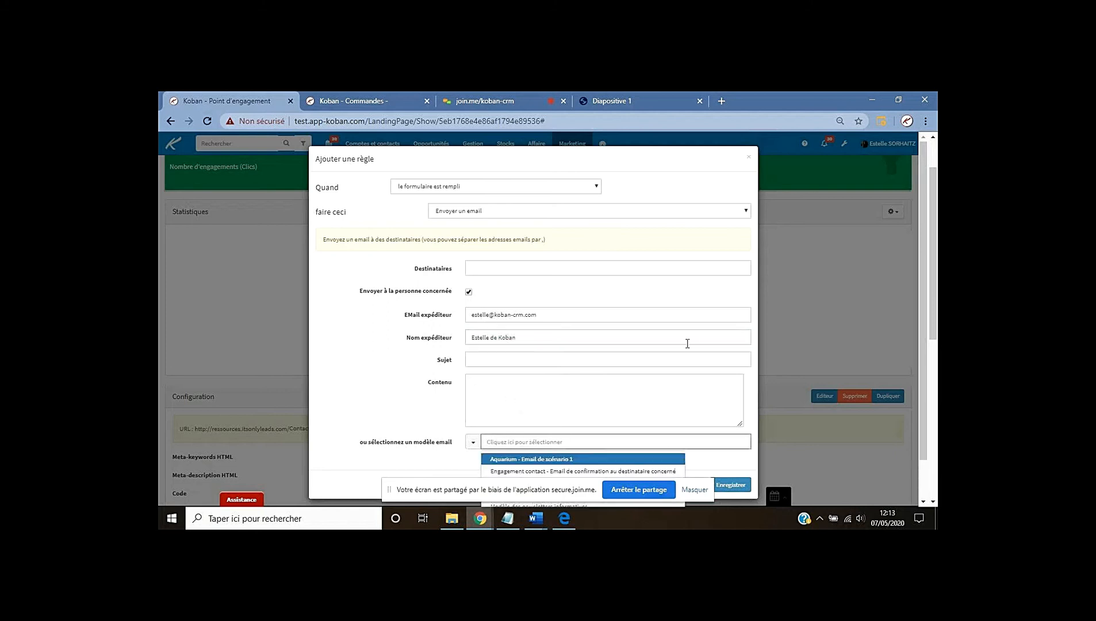
scroll(686, 341, "down", 1)
scroll(688, 337, "down", 2)
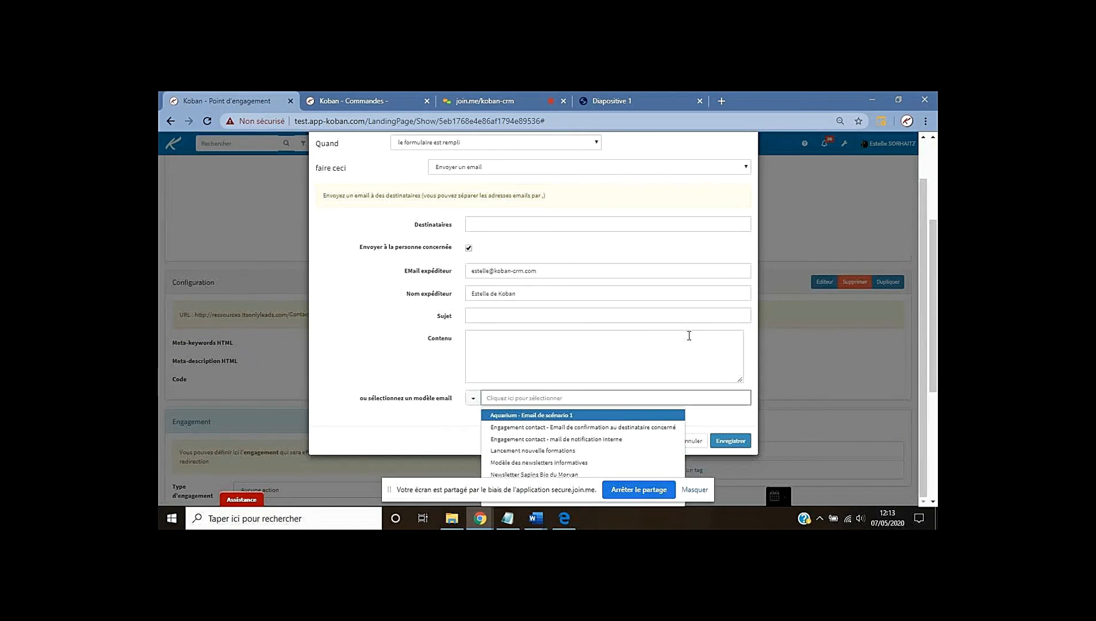
left_click(556, 428)
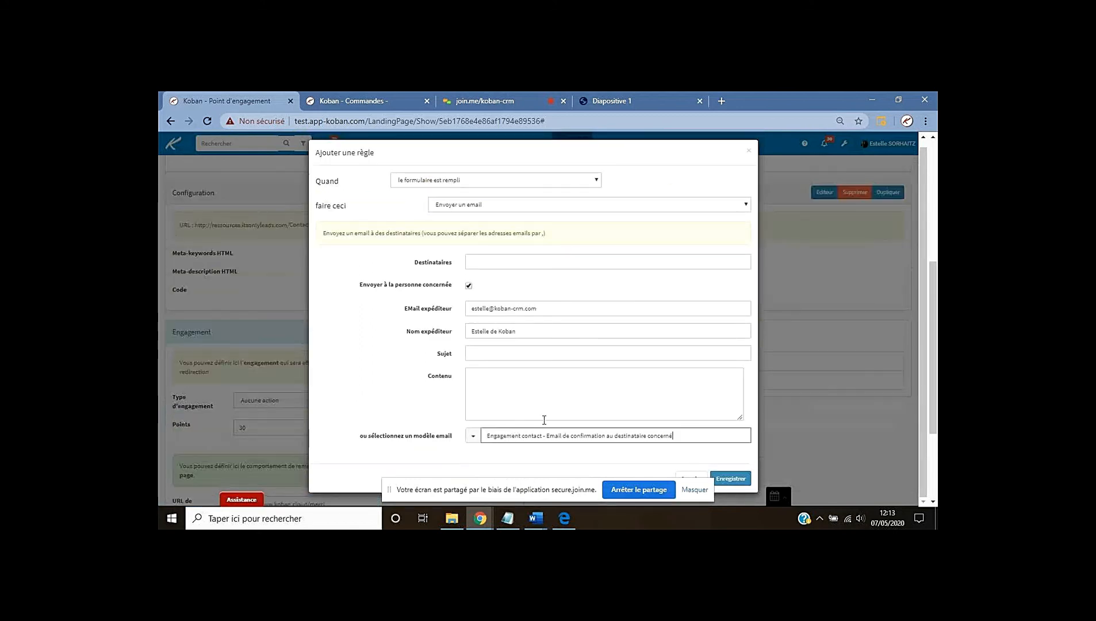
left_click(736, 481)
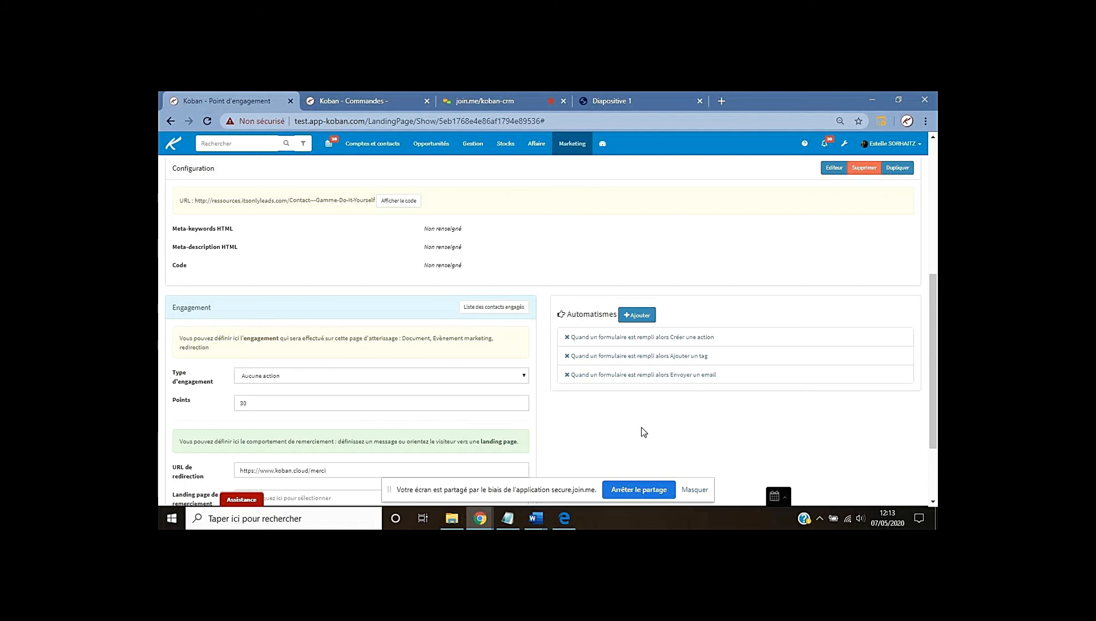
left_click(609, 101)
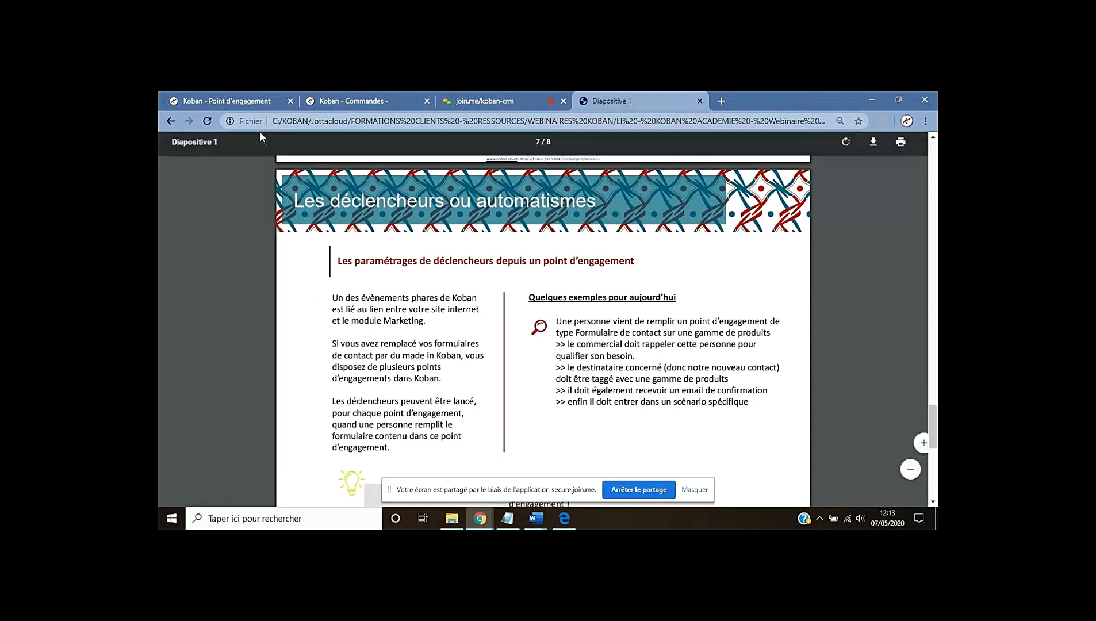
left_click(243, 101)
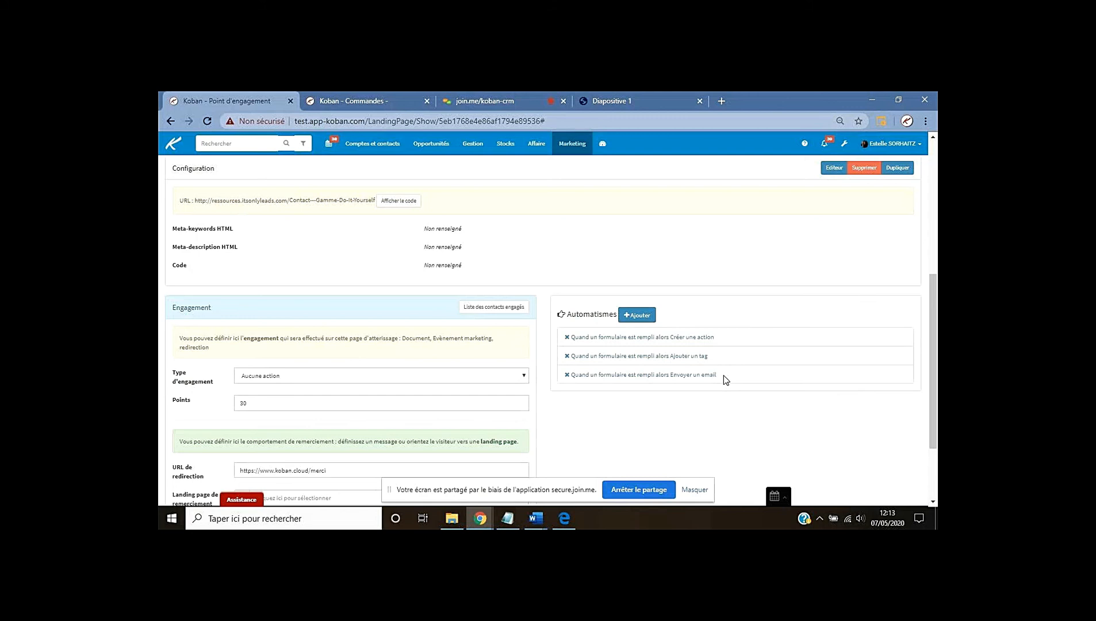
Start a rule adding contacts to the 'DIY - Scénario après demande de contact' marketing scenario
left_click(639, 316)
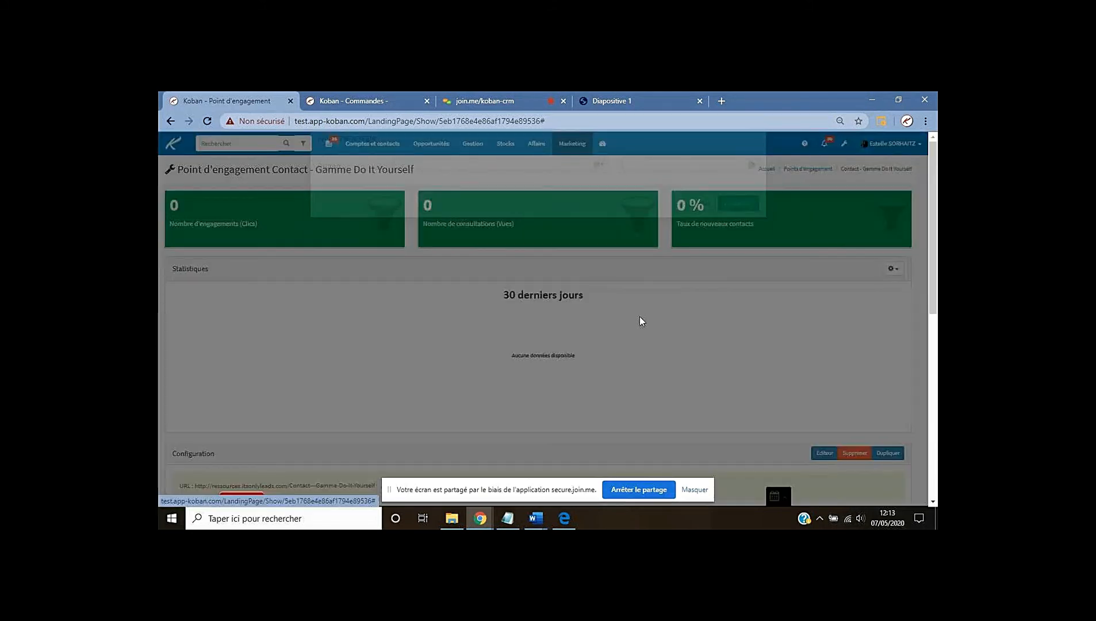
left_click(502, 211)
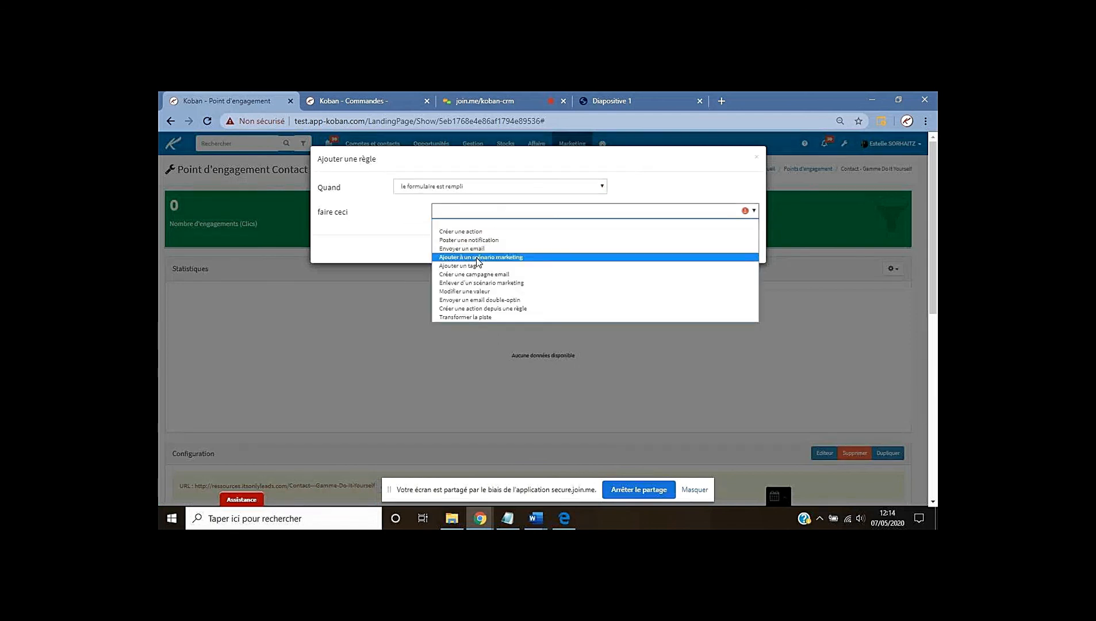
left_click(477, 258)
left_click(494, 239)
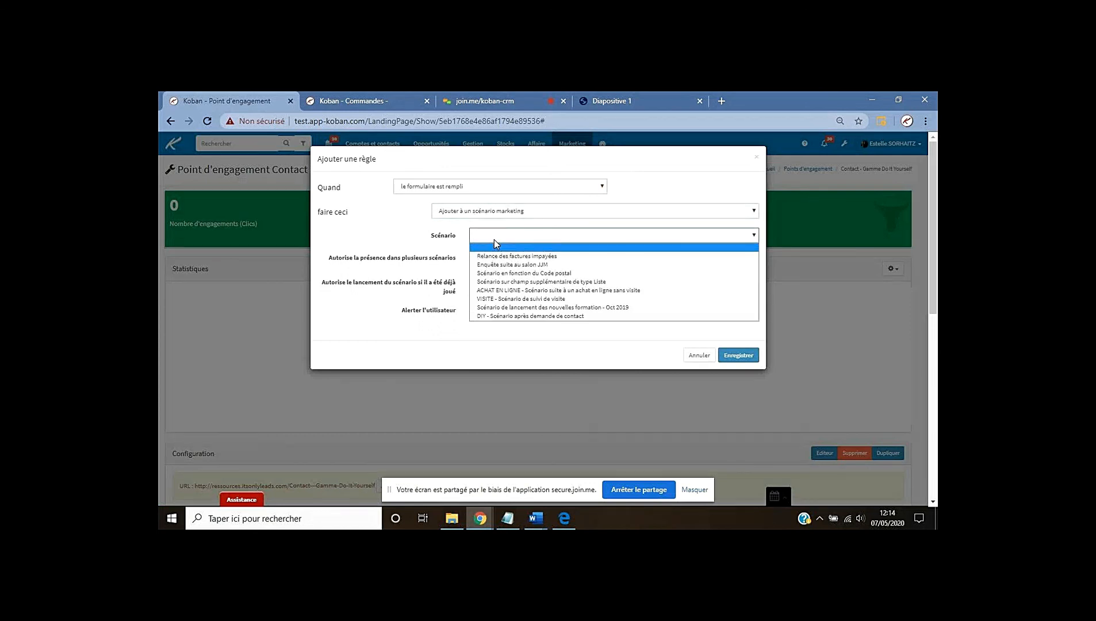
left_click(528, 317)
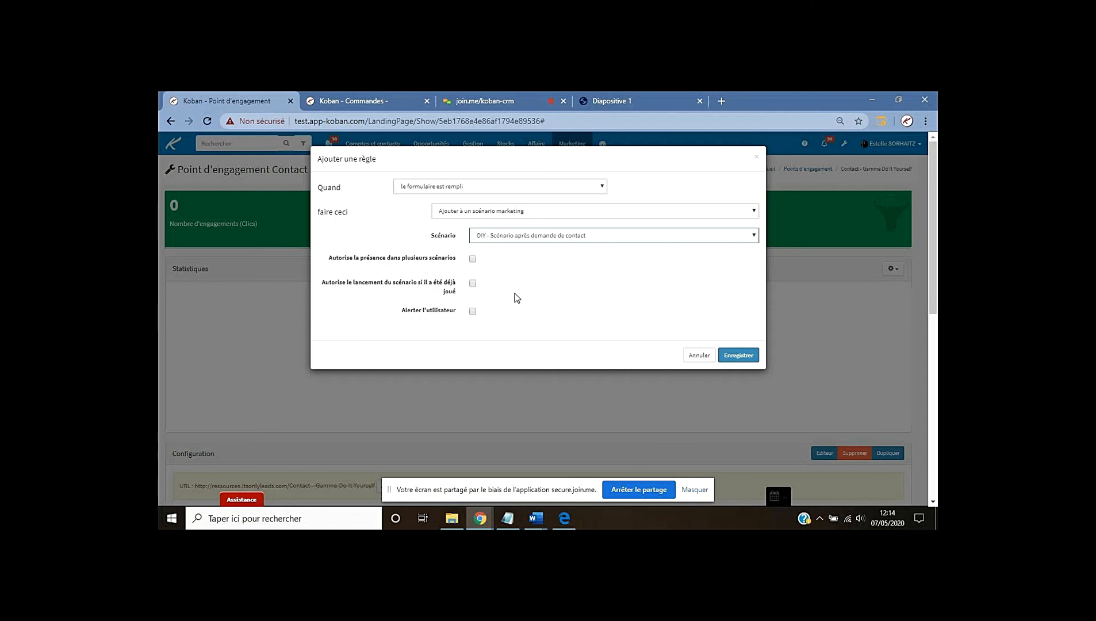
Allow presence in several scenarios, keep relaunching off, and save the scenario rule
left_click(472, 260)
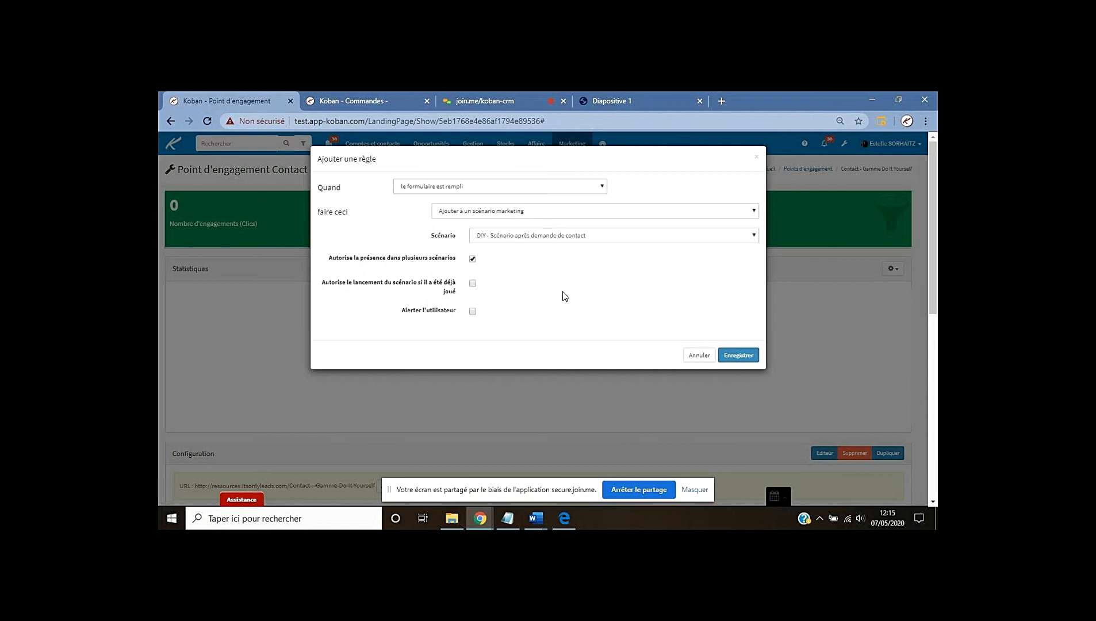
left_click(473, 283)
left_click(473, 283)
left_click(734, 356)
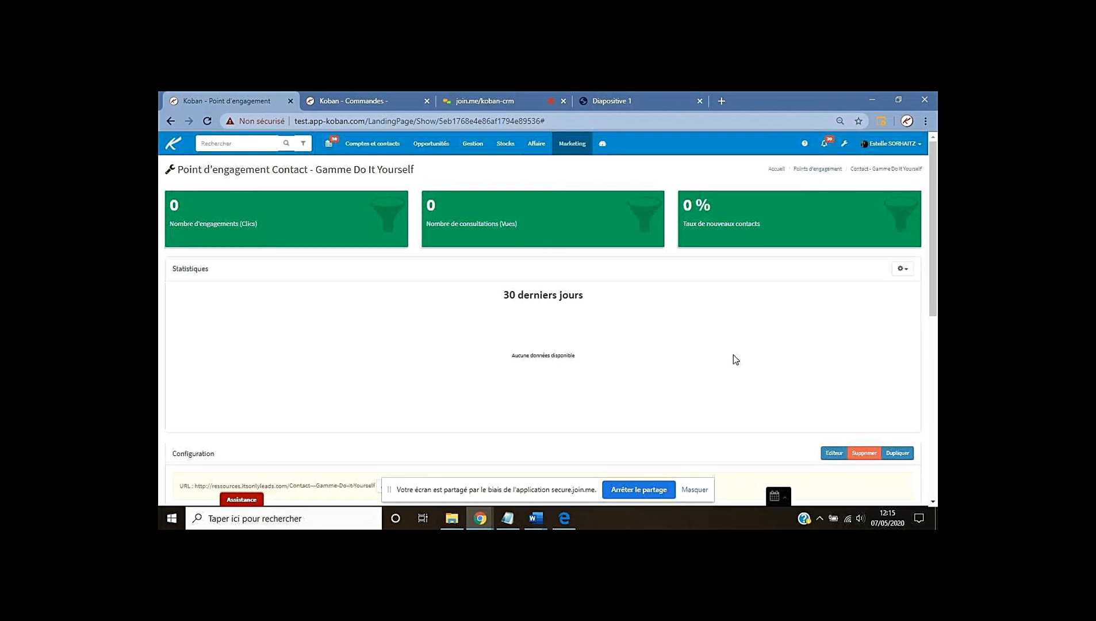
Scroll down to show the four rules in the Automatismes list
scroll(733, 354, "down", 6)
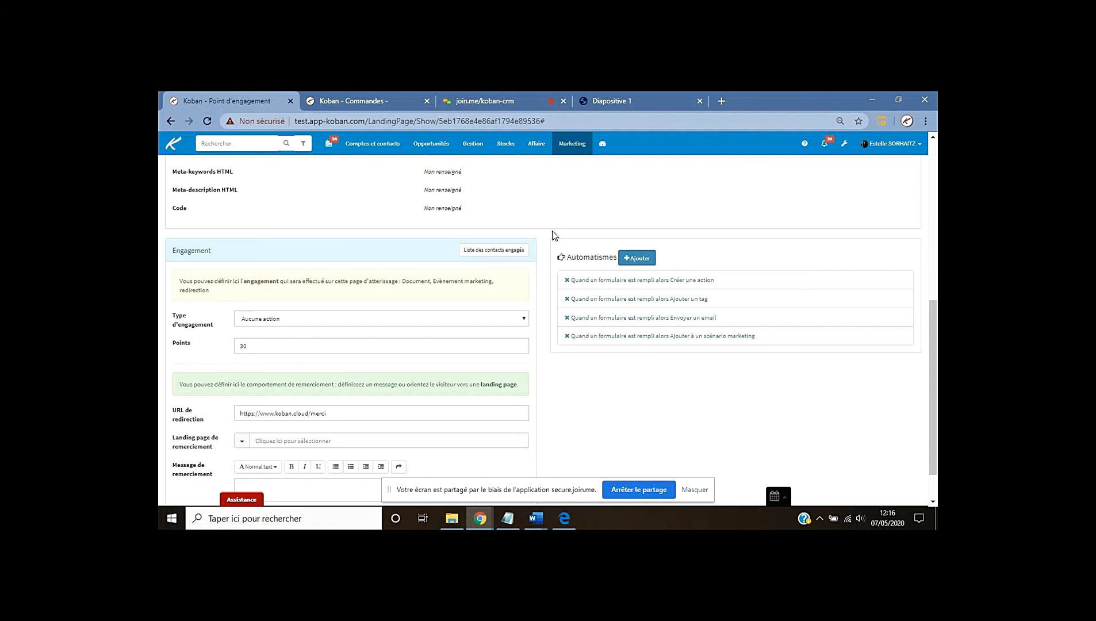
Switch to the join.me meeting and scroll the chat to the latest attendee messages
left_click(483, 99)
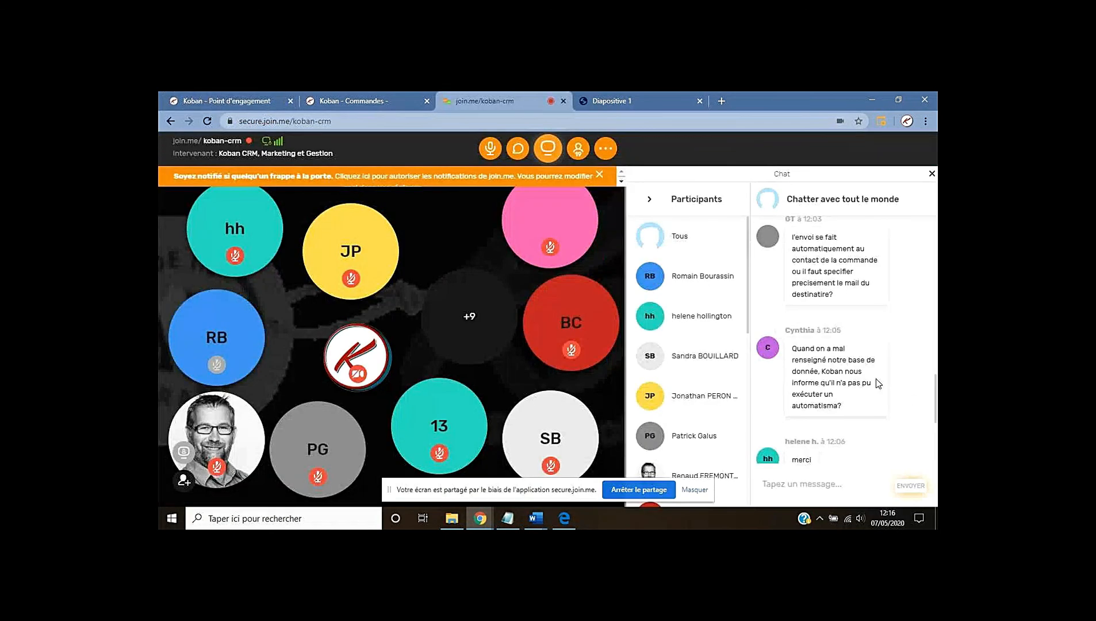
scroll(880, 383, "up", 1)
scroll(877, 374, "down", 2)
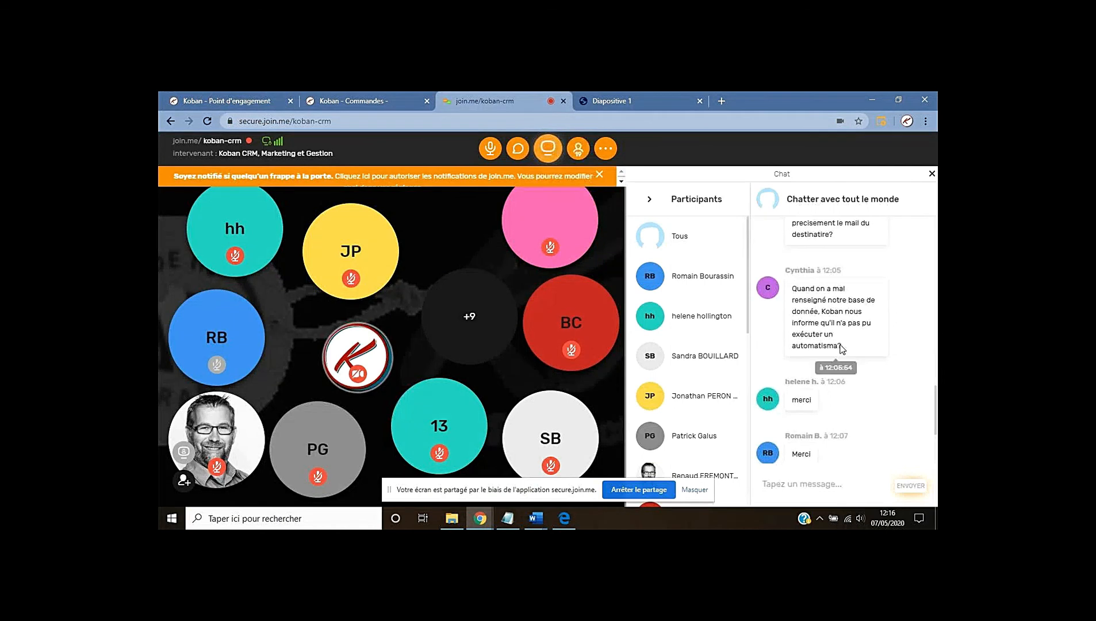
scroll(875, 352, "down", 3)
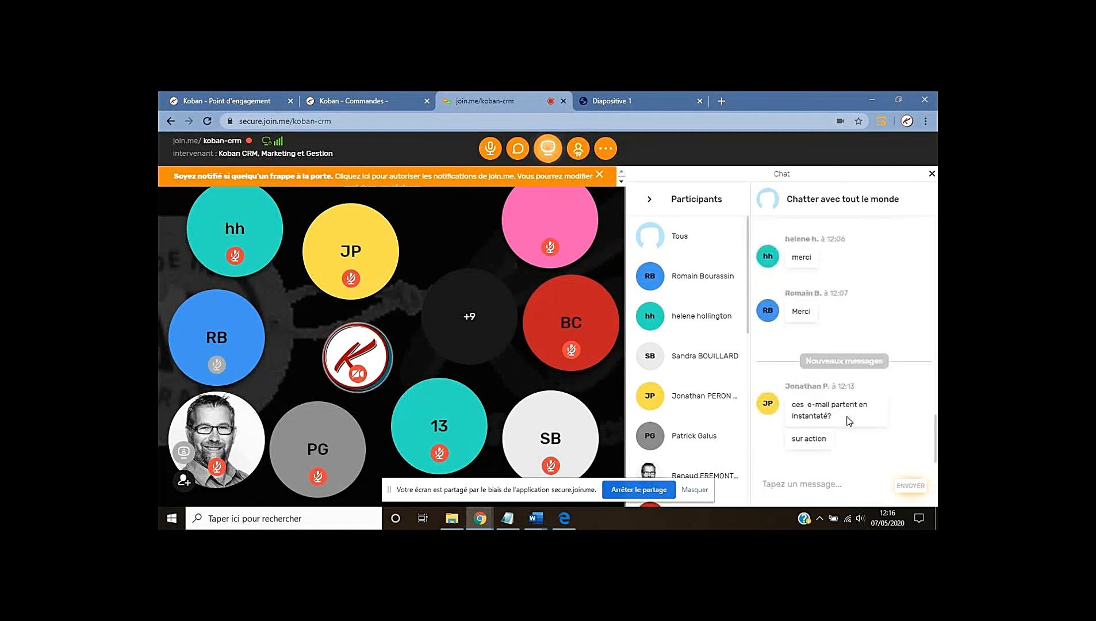